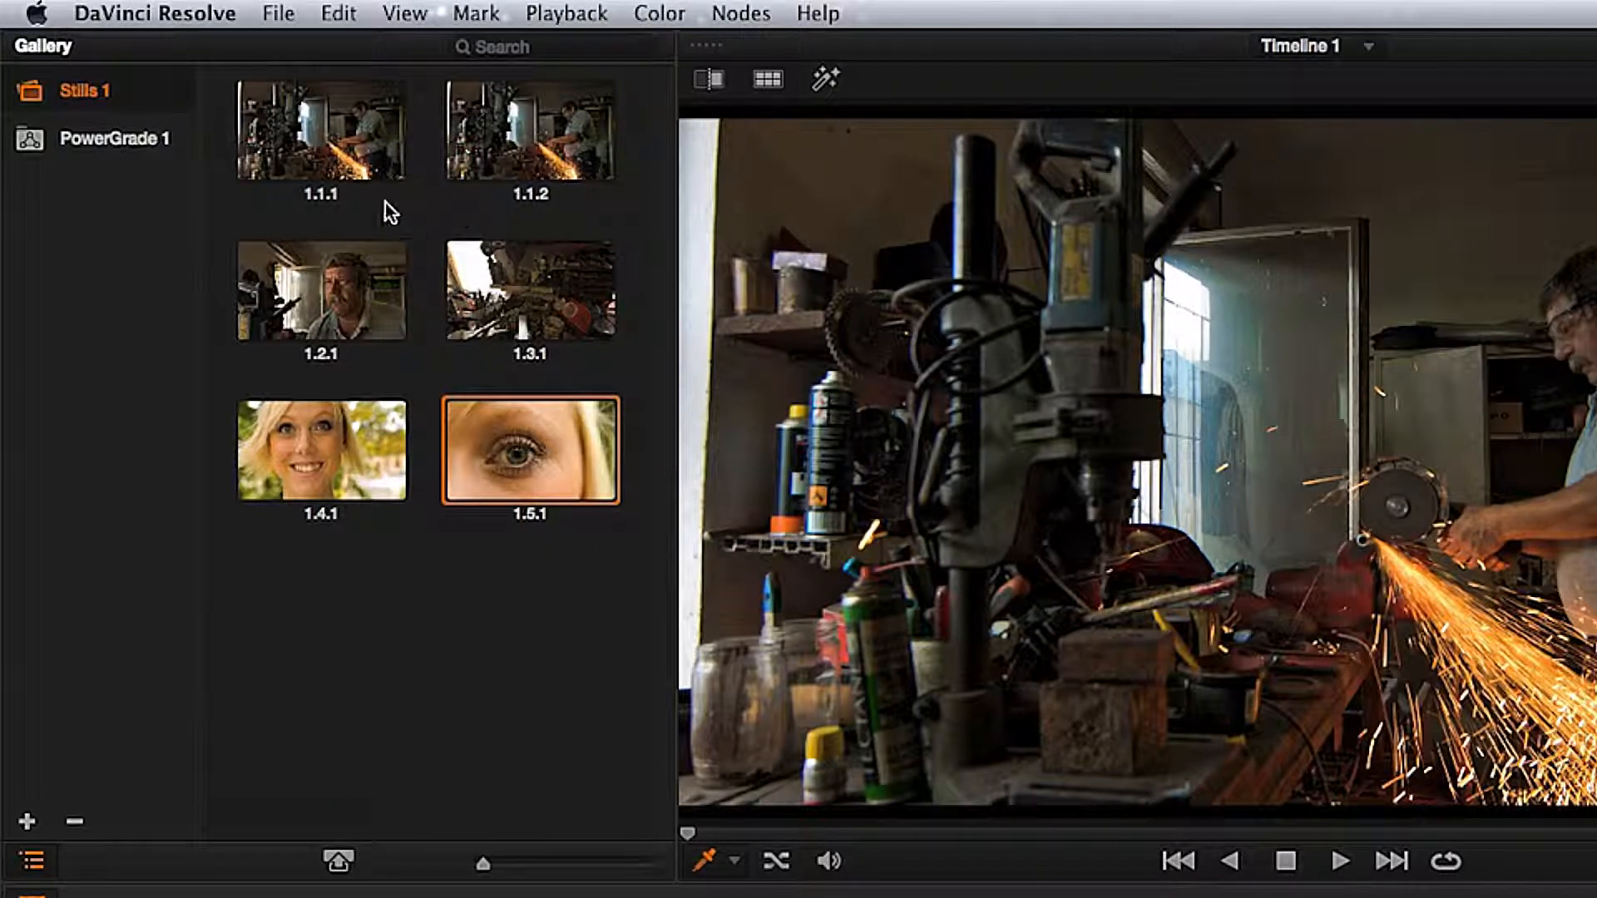
Step: Delete still 1.1.2 from the Stills 1 album
click(511, 162)
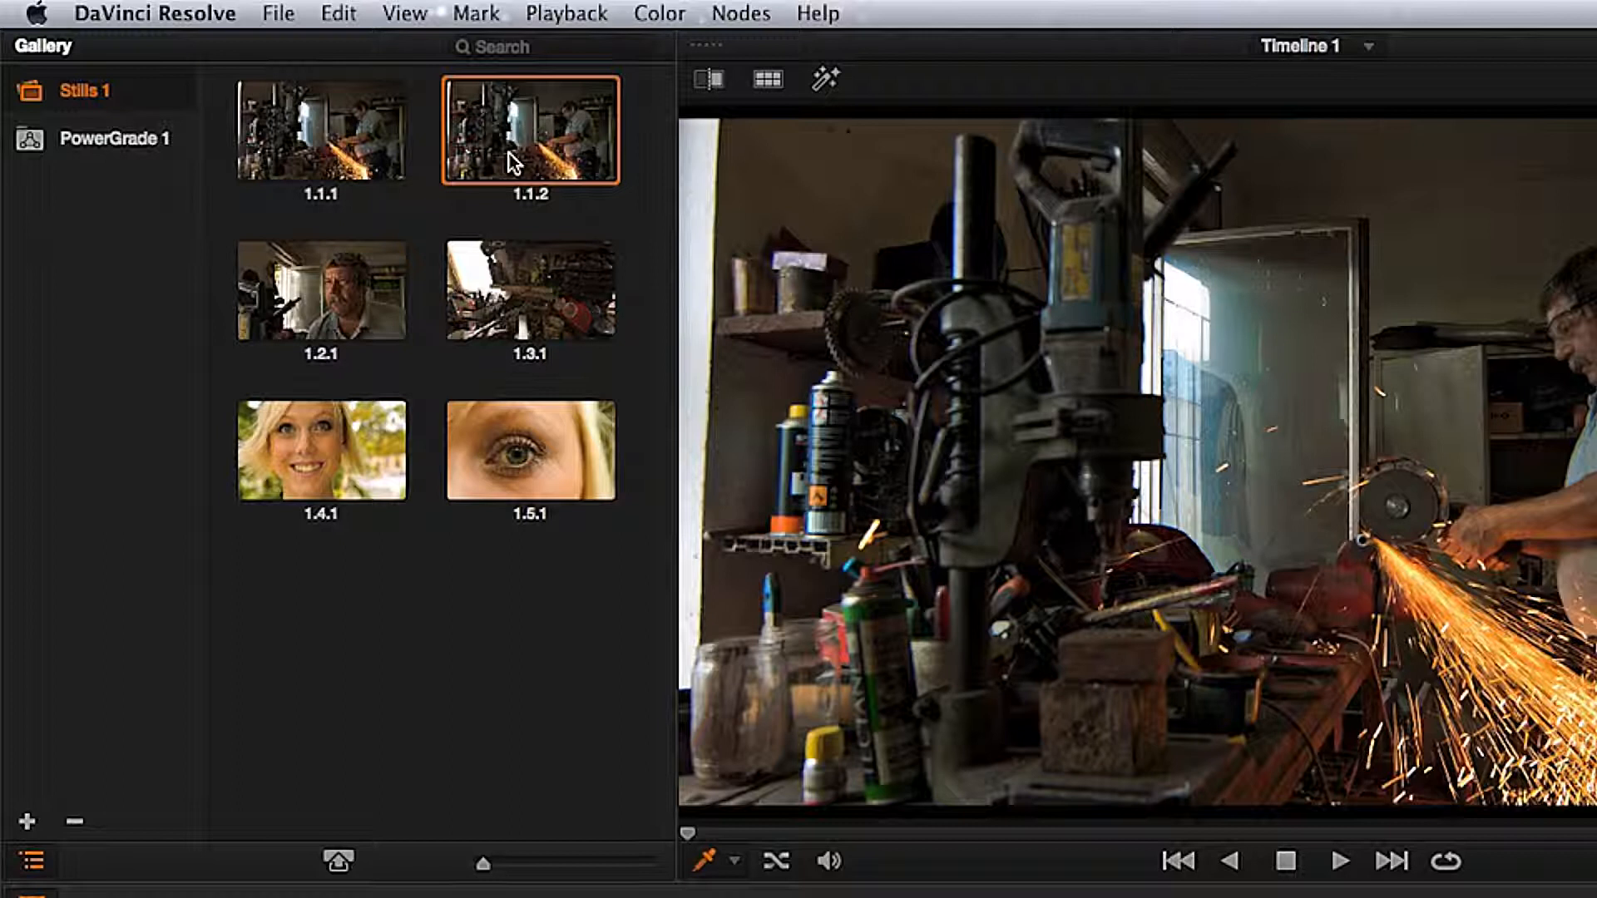
key(Delete)
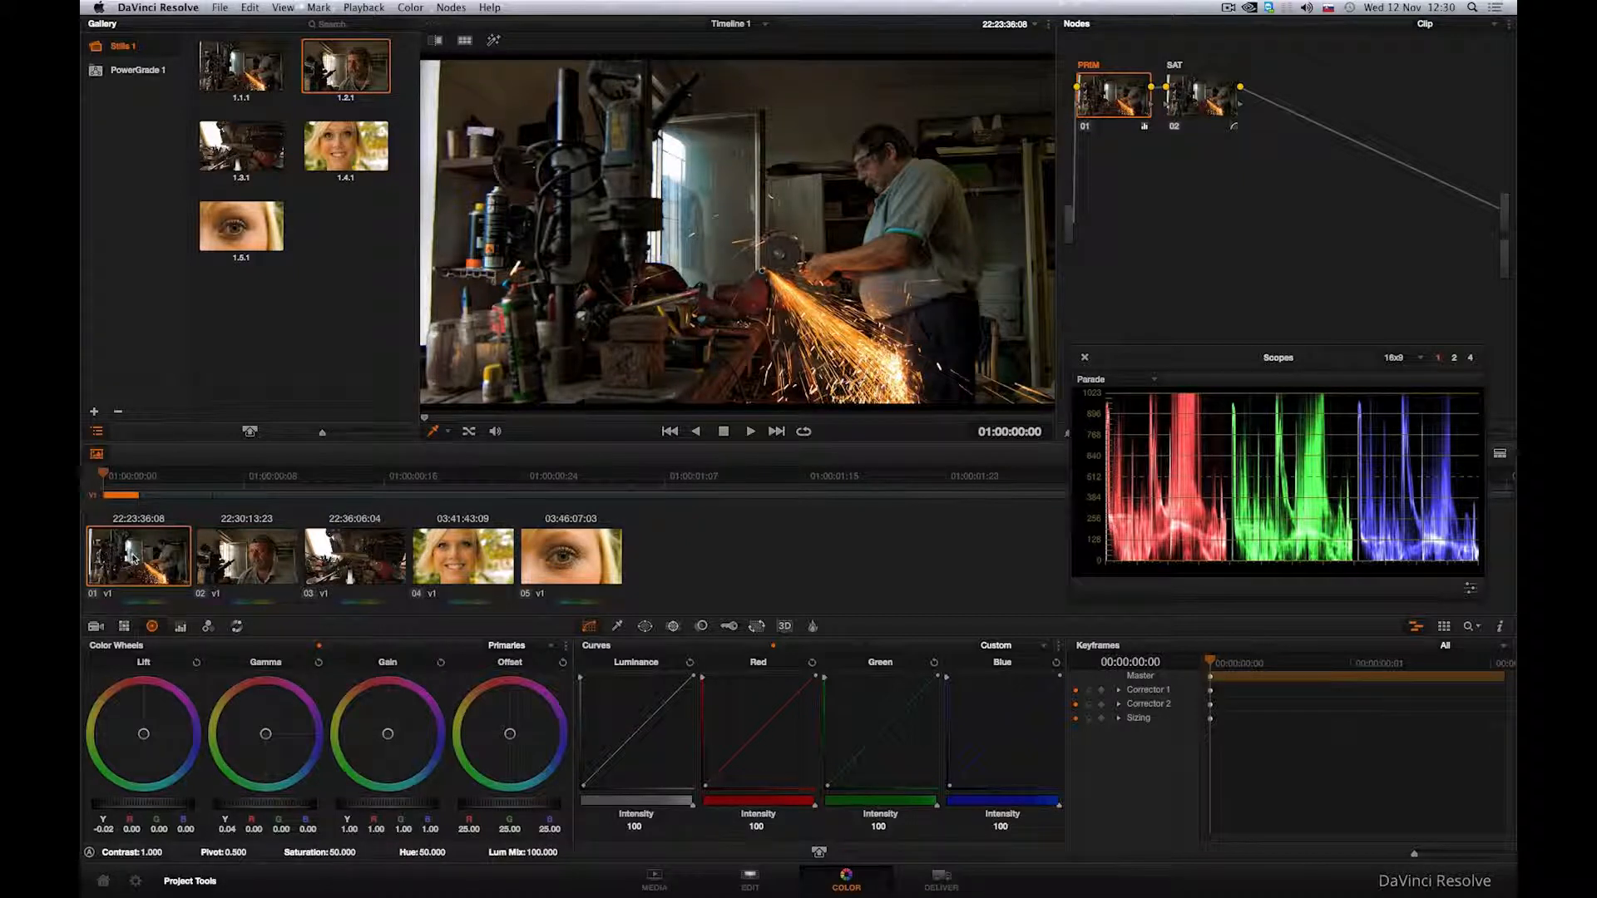
Step: Lower the SAT node's saturation to 20.400 and grab a still of the desaturated frame
click(1216, 107)
drag(345, 851, 336, 854)
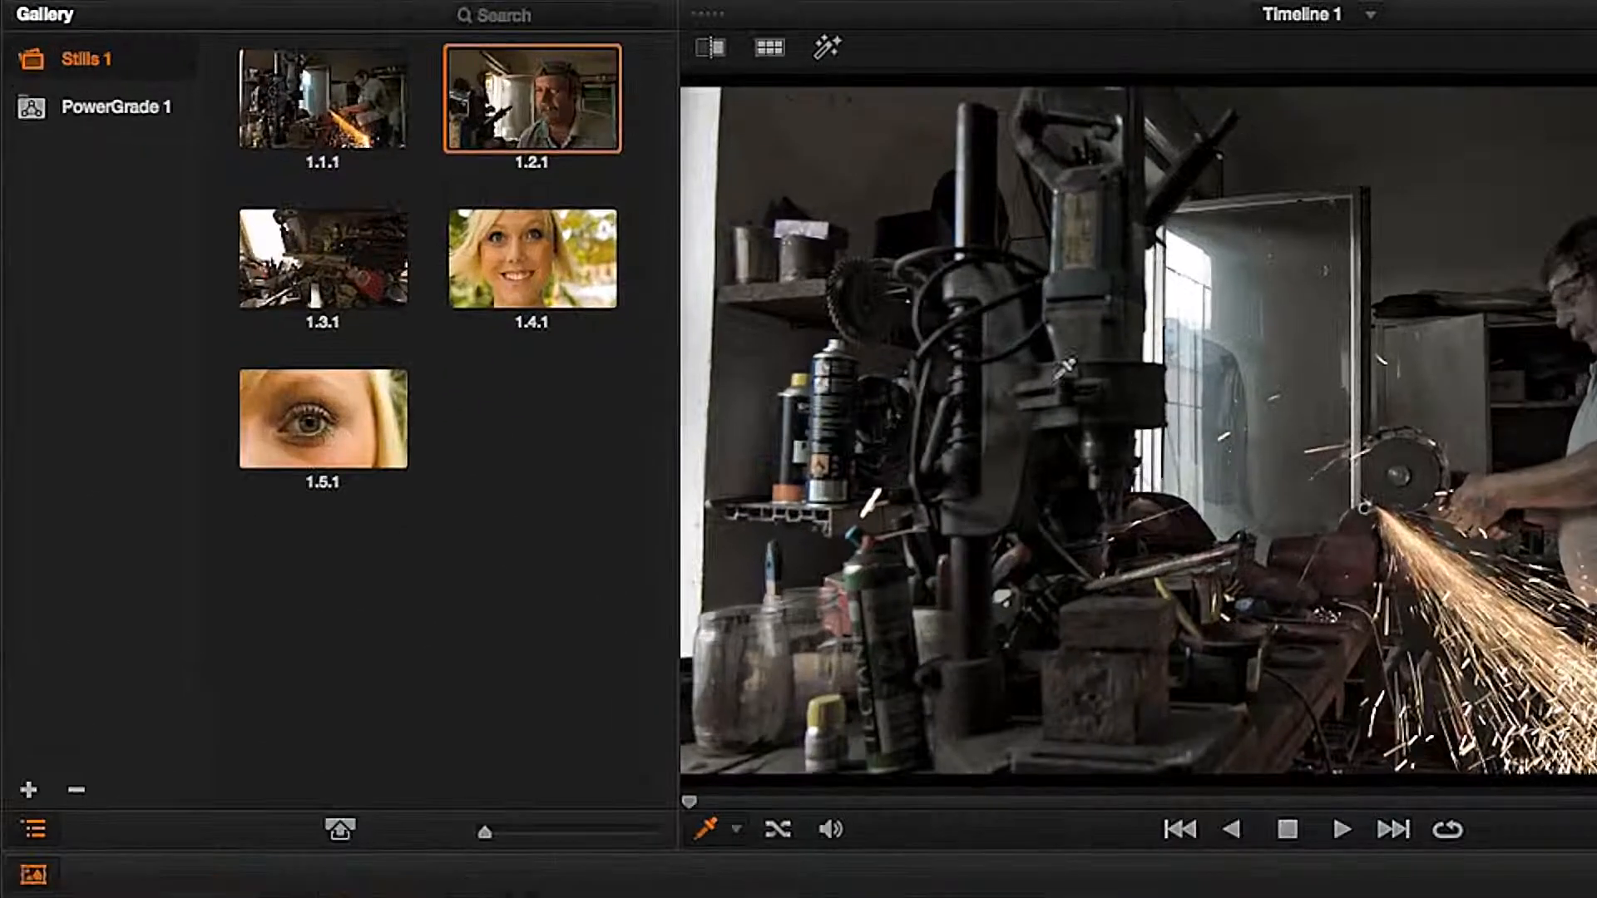
right_click(547, 208)
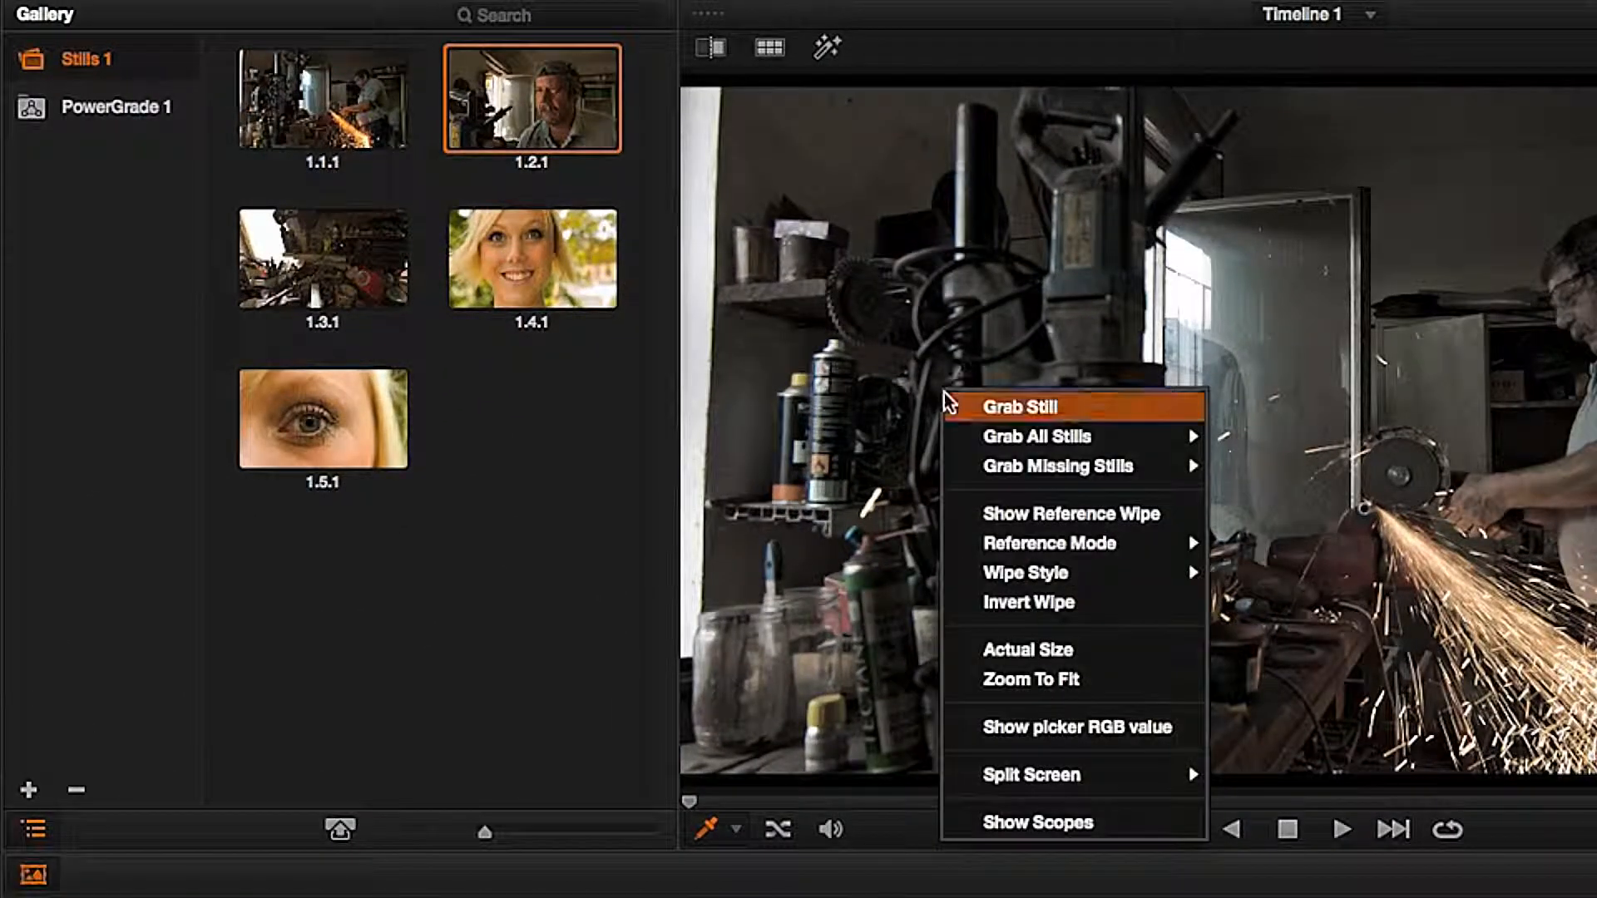
click(956, 402)
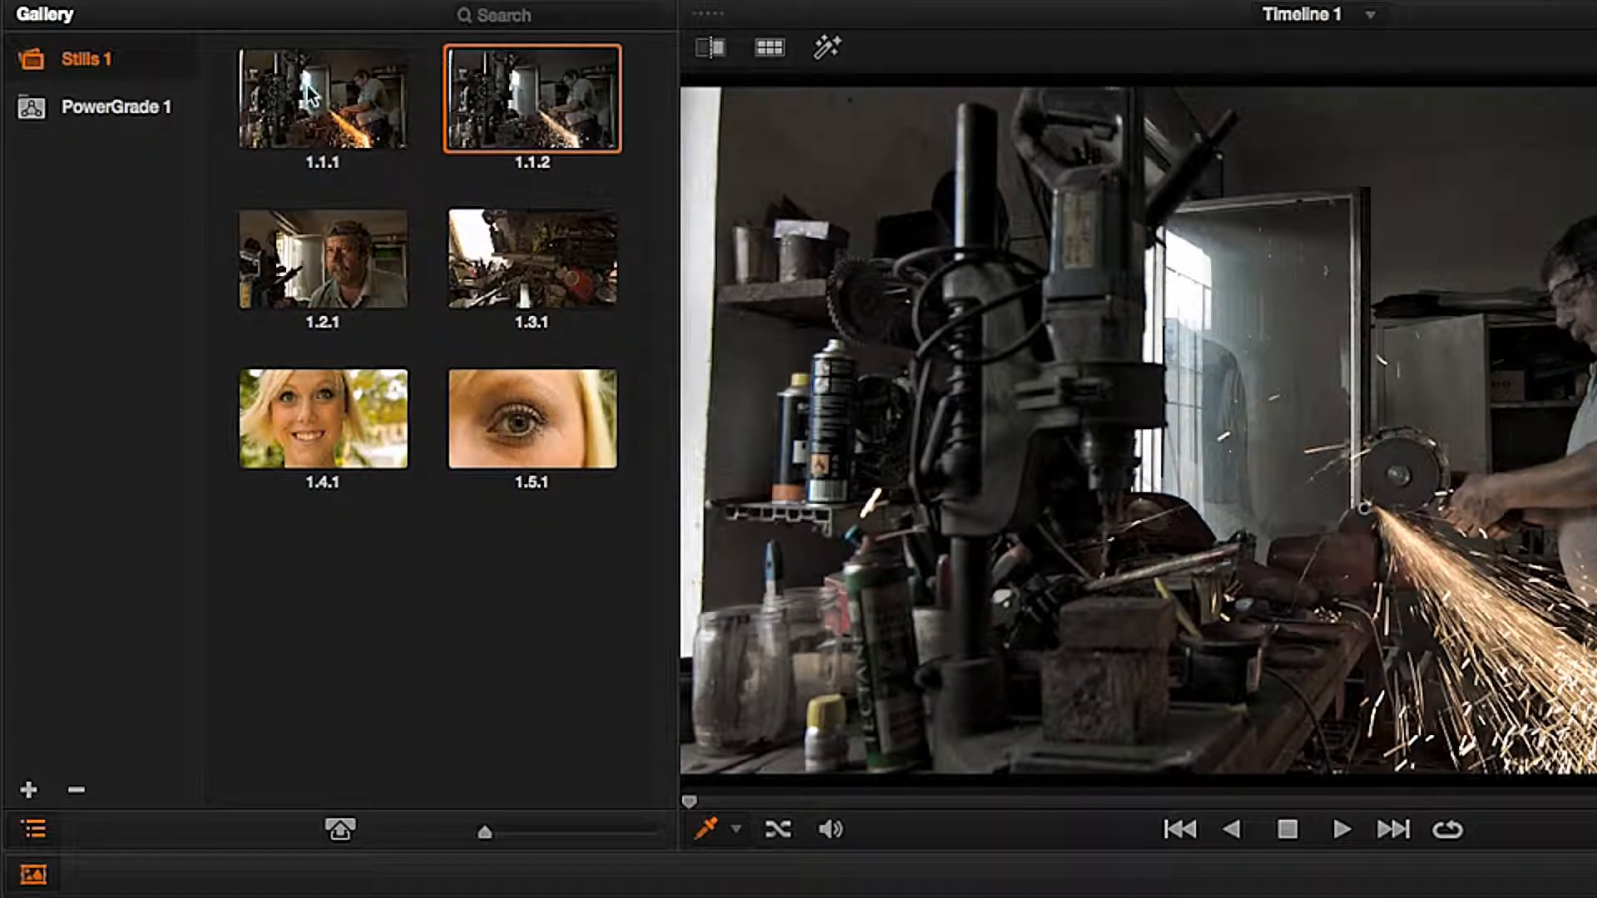
Step: Add the correction stored in still 1.1.1 to the current clip
click(366, 100)
click(478, 98)
click(364, 94)
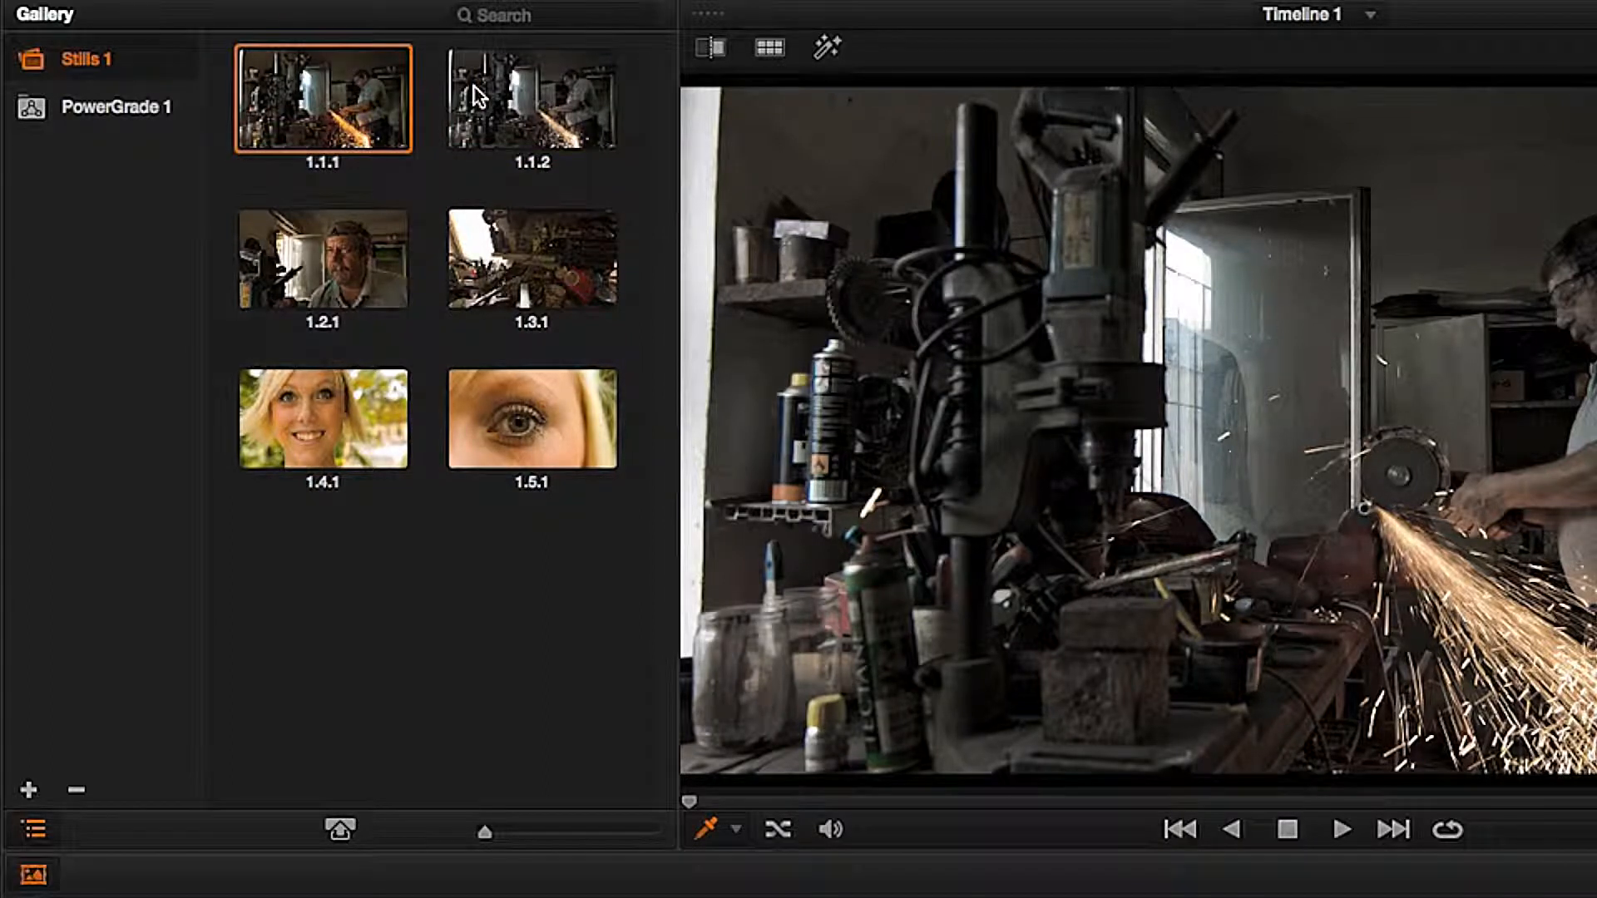
right_click(326, 98)
click(355, 196)
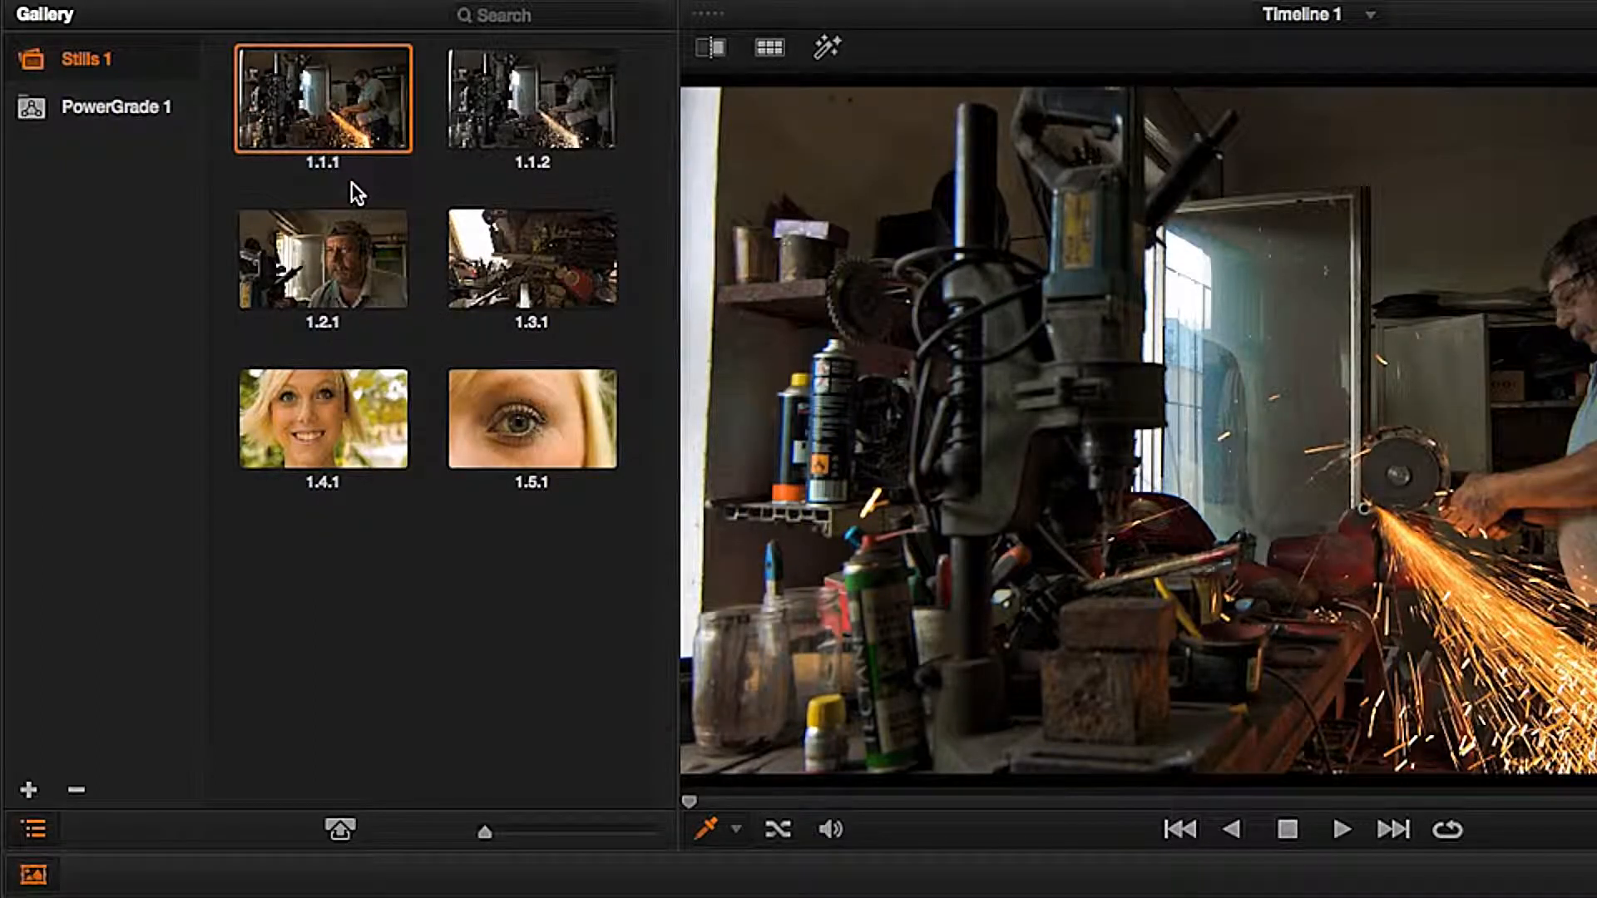
Step: Add the correction stored in still 1.1.2 to the current clip
click(512, 113)
right_click(519, 122)
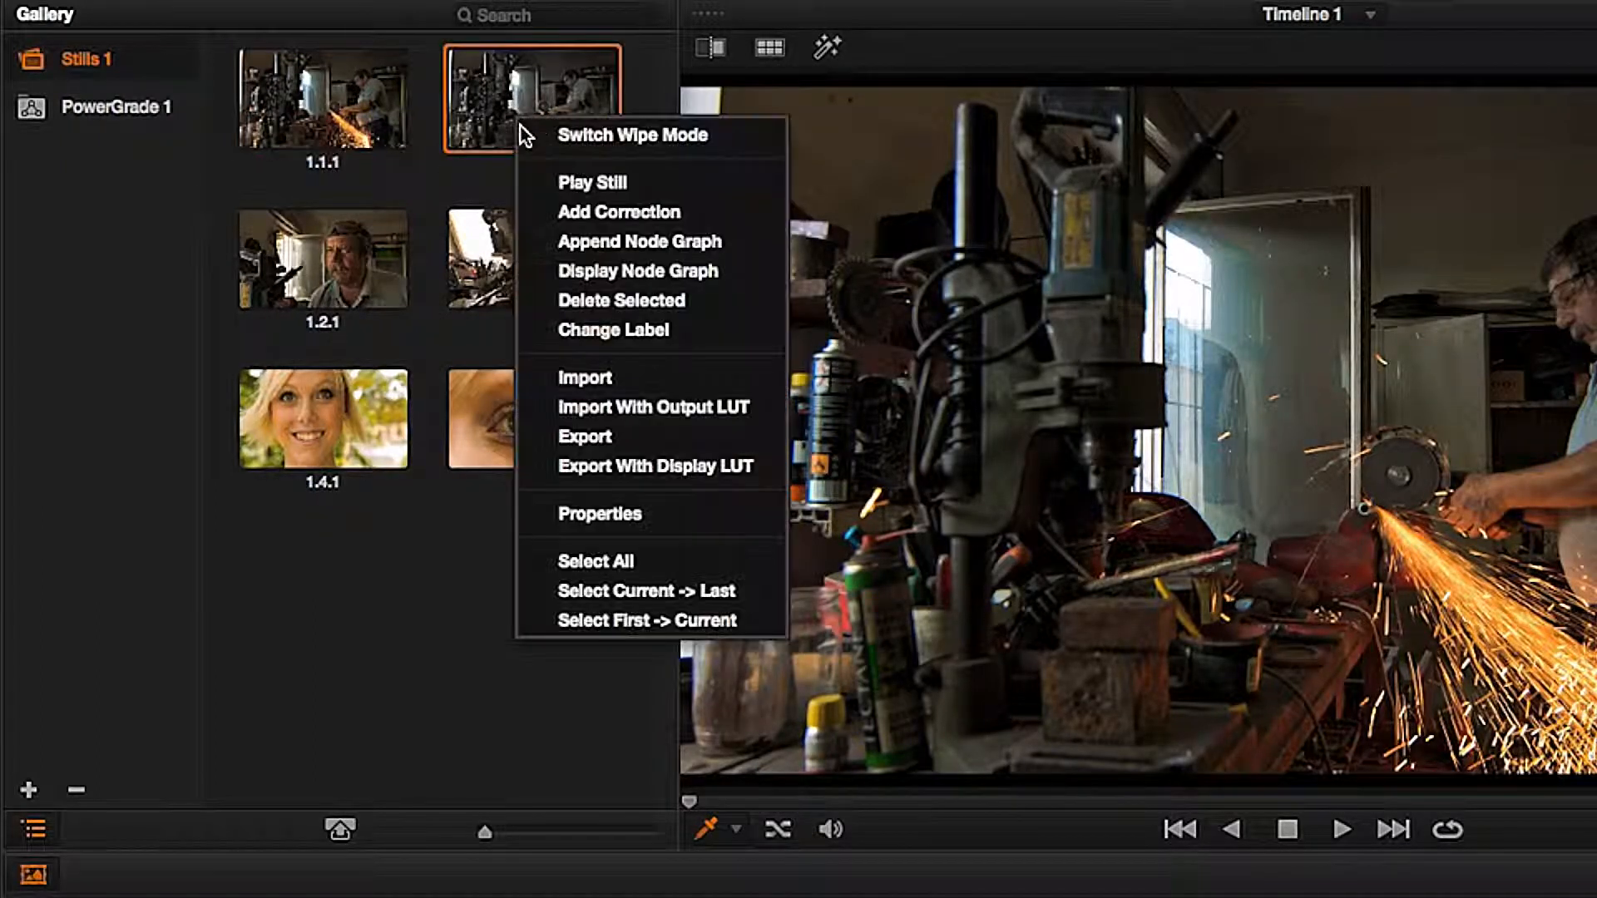
click(543, 199)
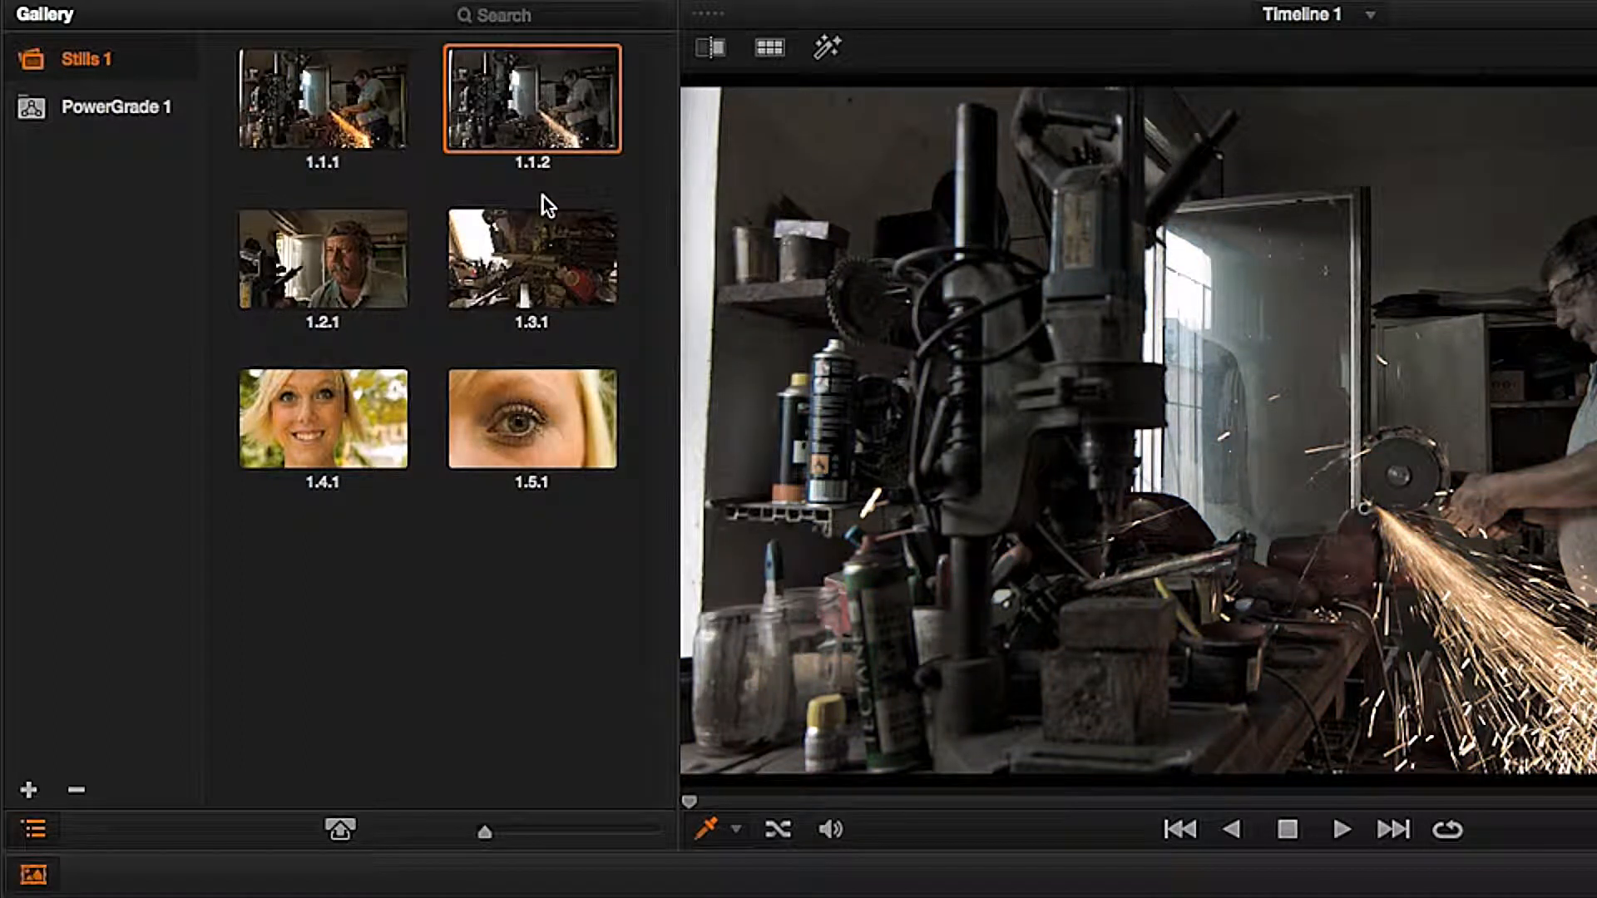
Step: Label still 1.1.2 "Low saturated" and move it into the PowerGrade 1 album
right_click(518, 124)
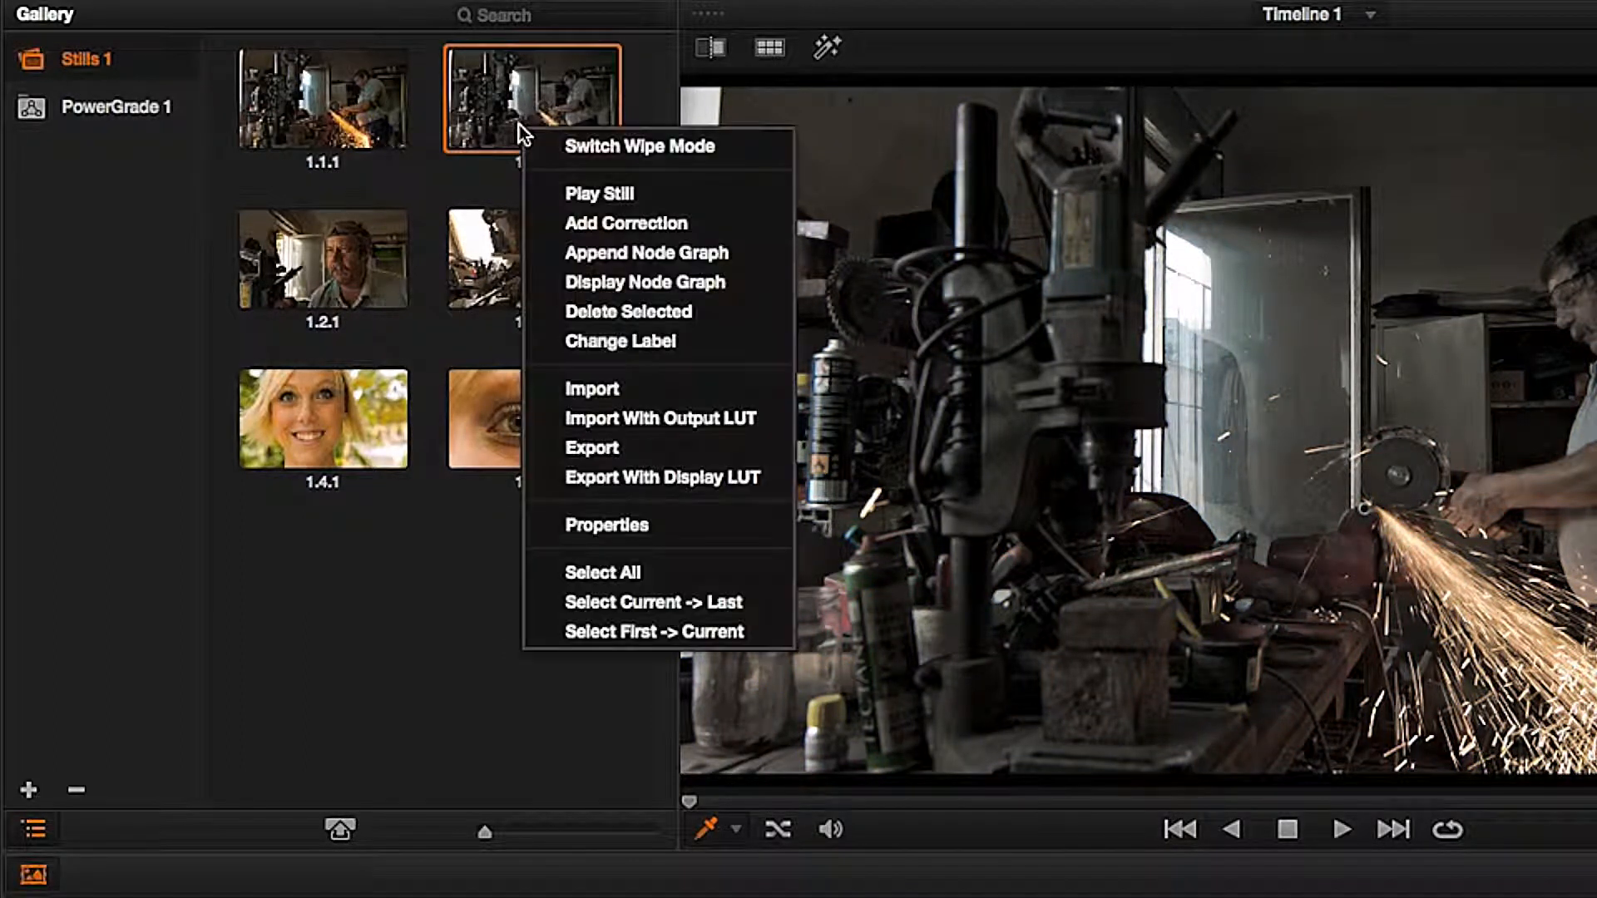
click(581, 350)
text(Low saturated)
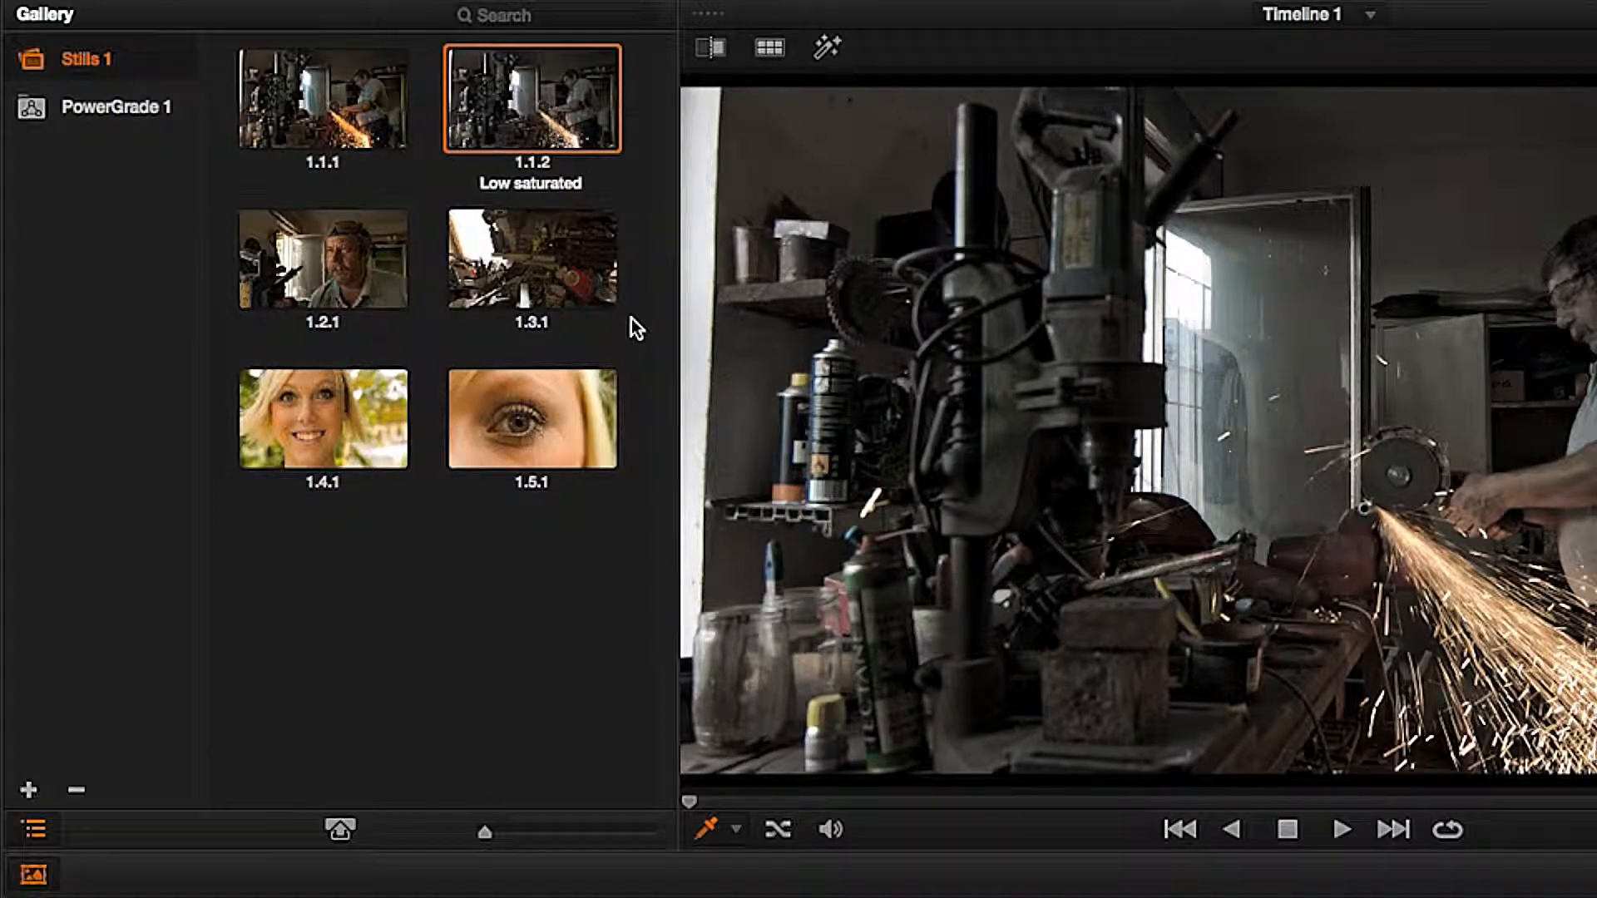
key(Return)
drag(262, 137, 157, 113)
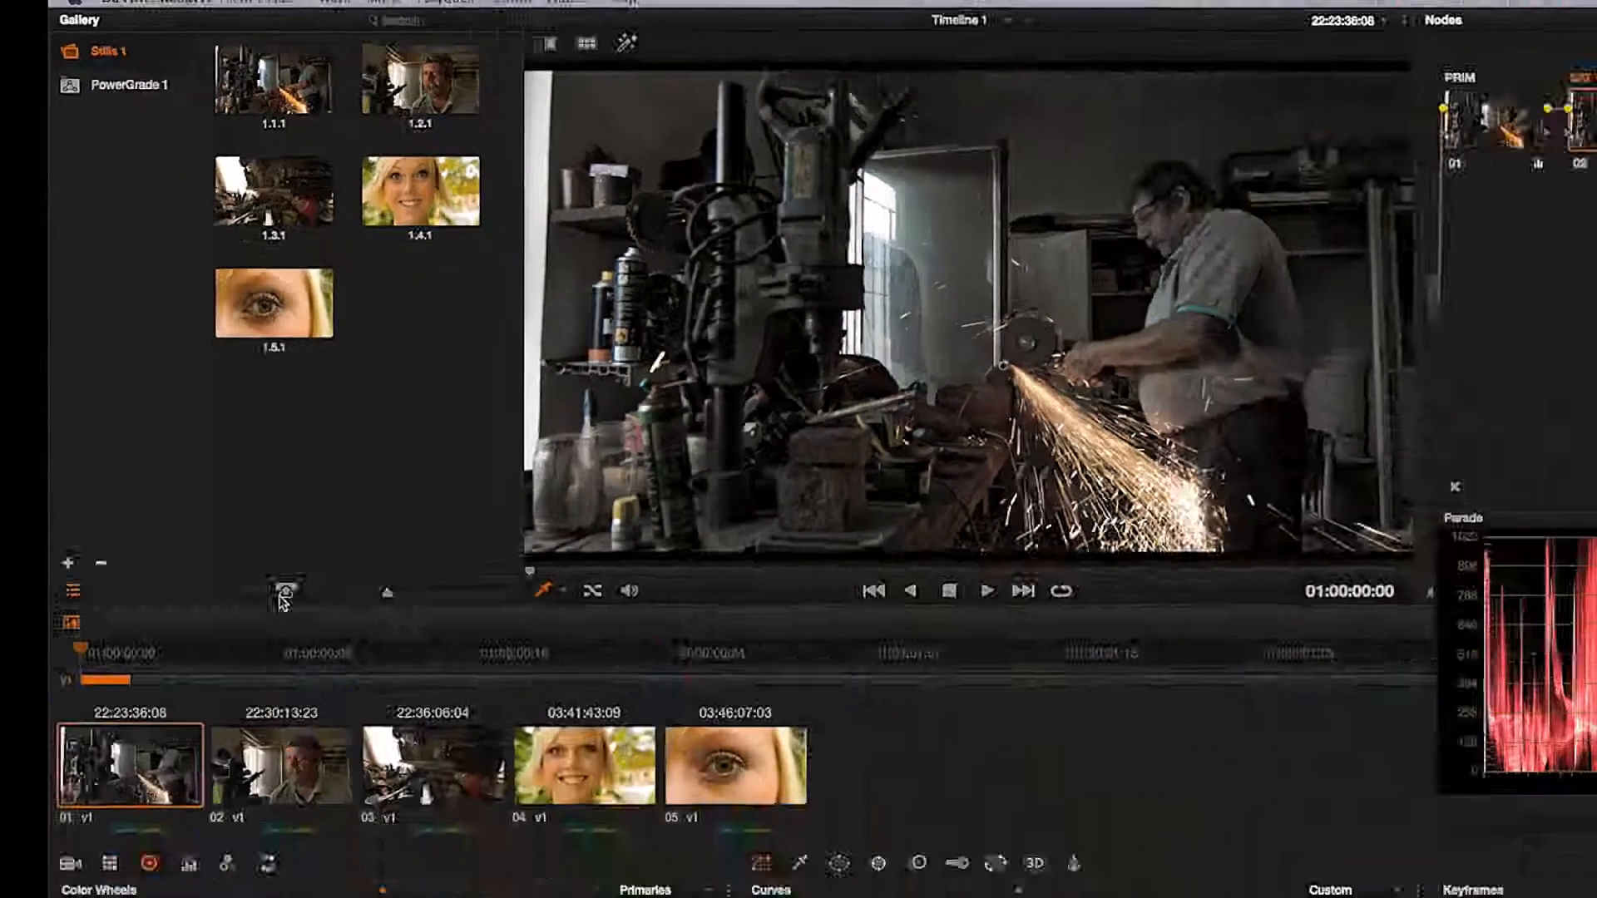
Step: In the full gallery window, show all DaVinci Resolve Looks and store stills 1.1.1, 1.2.1 and 1.3.1 in memories A, B and C
click(339, 829)
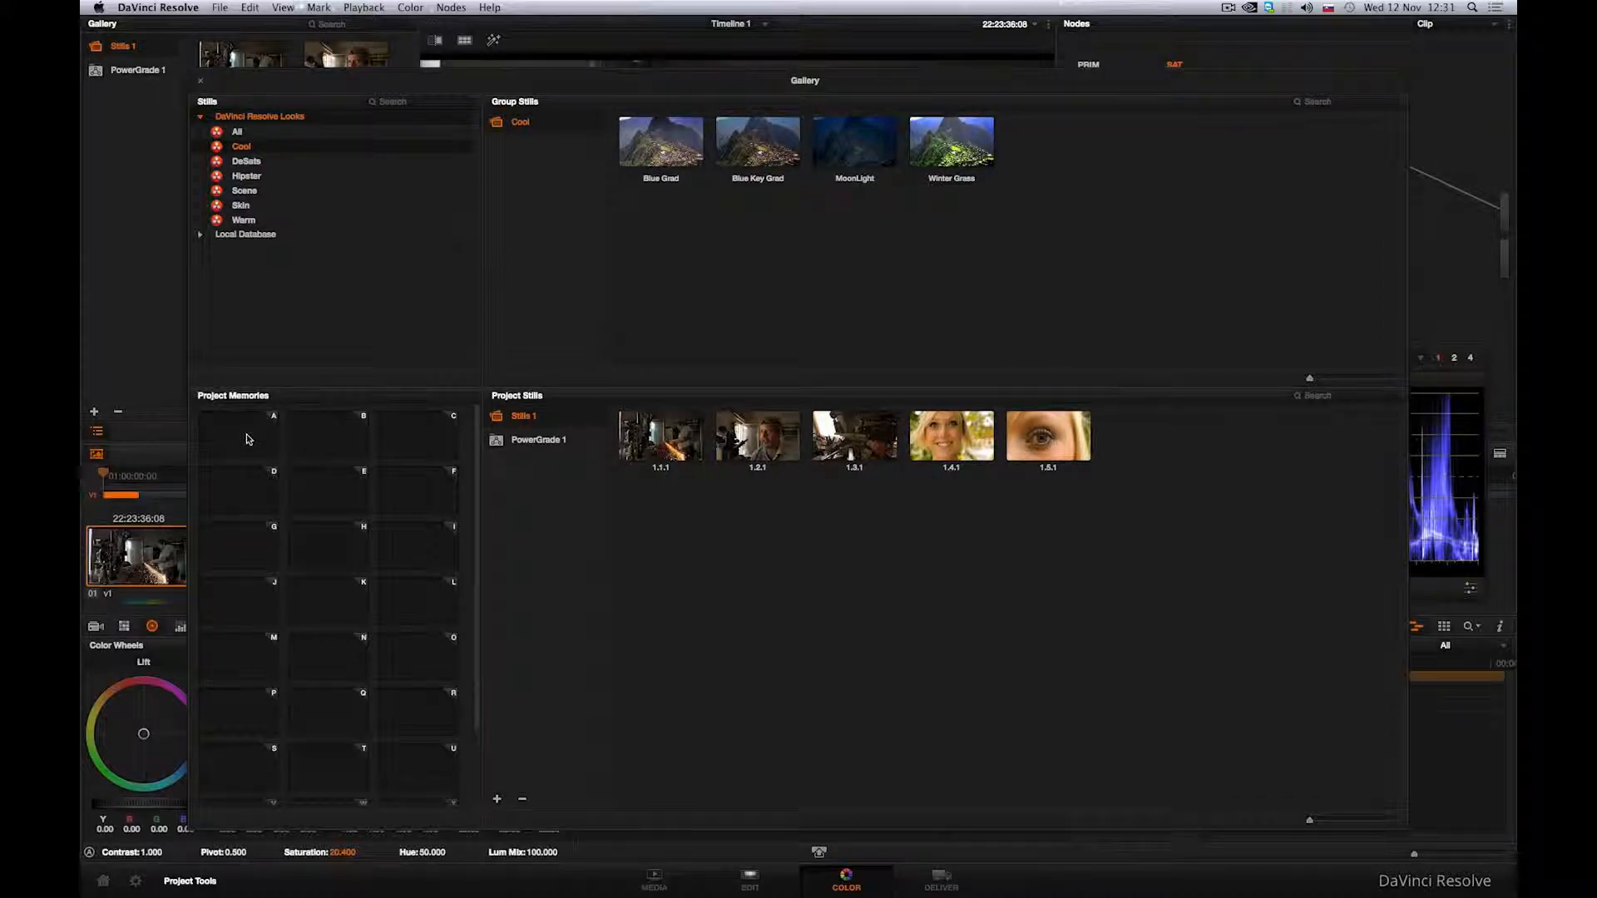
click(237, 131)
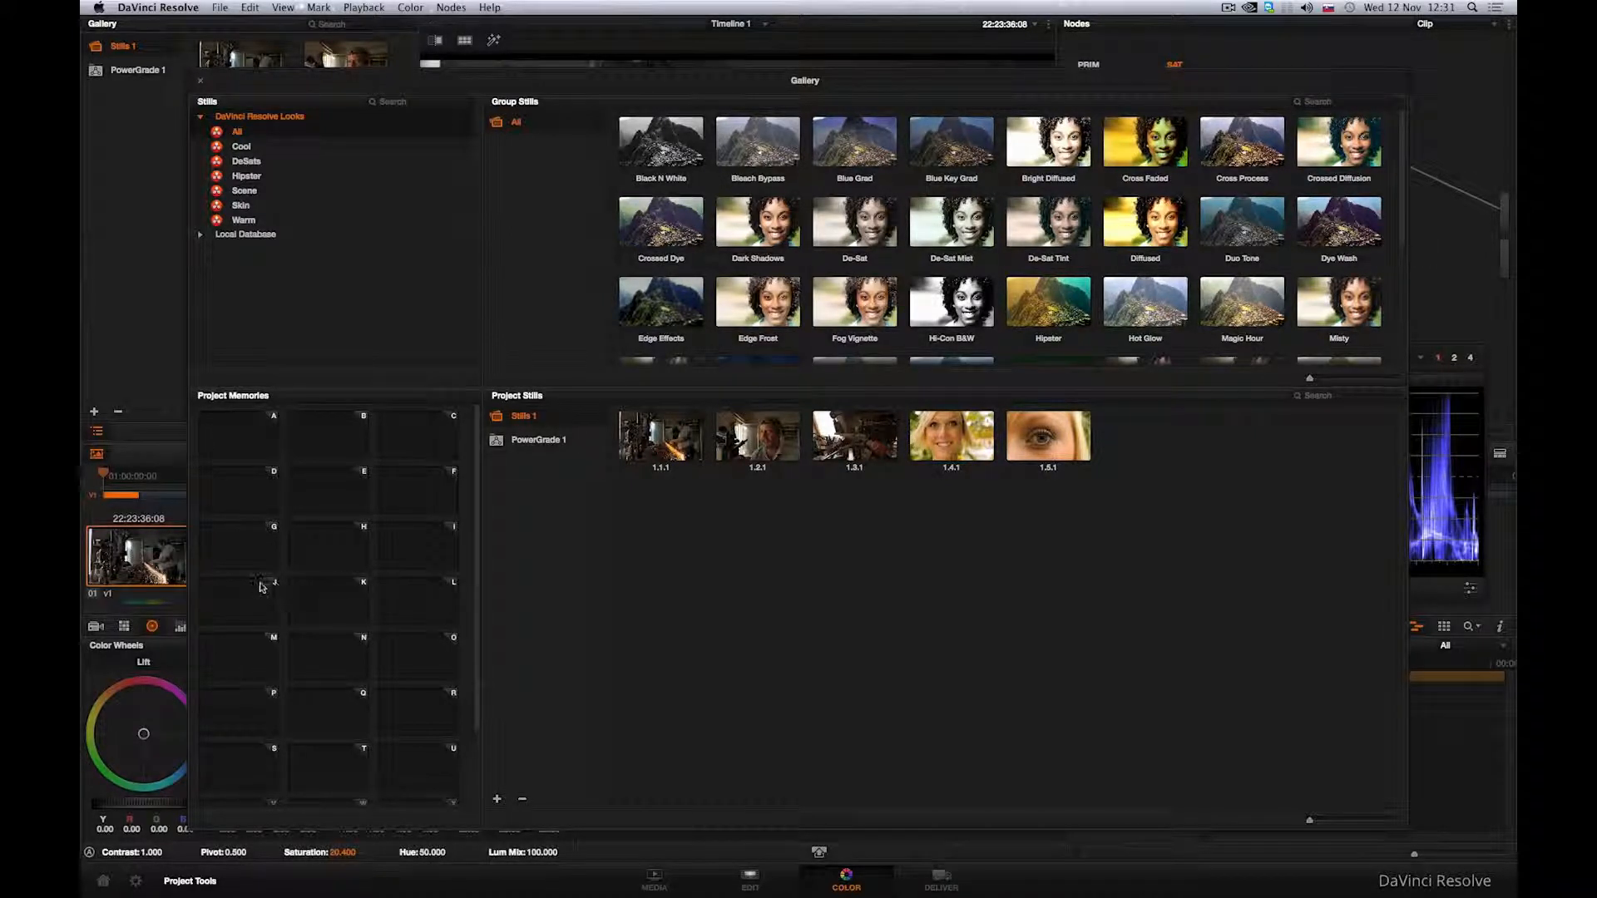
drag(665, 434, 239, 433)
drag(726, 437, 328, 433)
drag(849, 436, 418, 435)
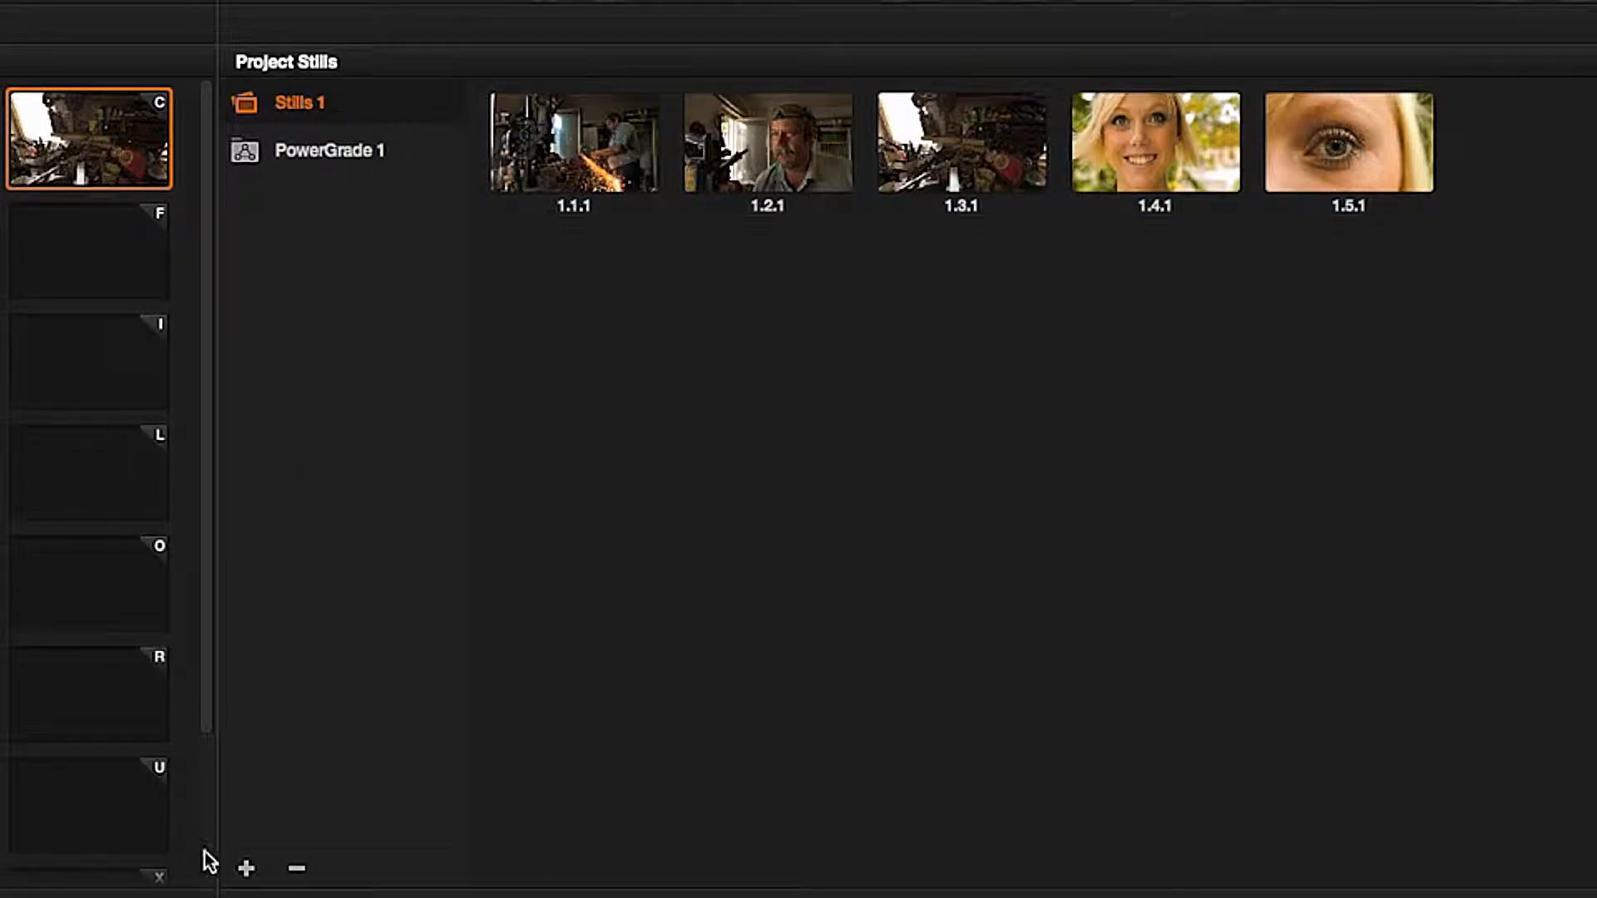
Step: Add a new stills album to the project stills and rename it Stills Film
click(247, 868)
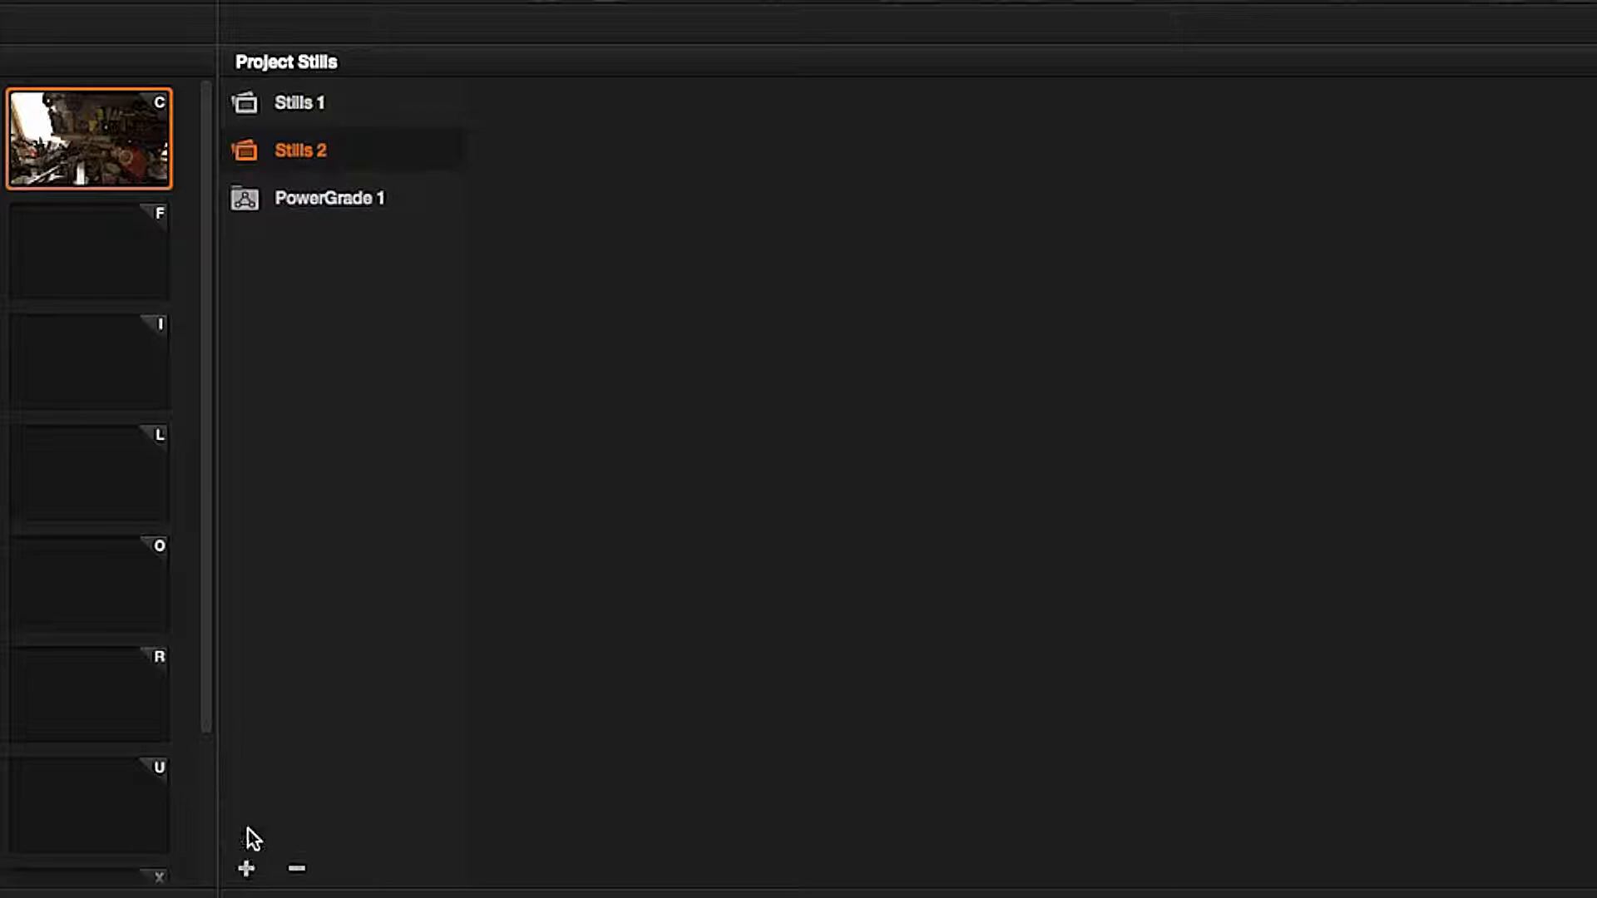
double_click(322, 149)
key(BackSpace)
text(Film)
Step: Add a second PowerGrade album, rename it PowerGrade Favorites, and close the gallery window
click(291, 201)
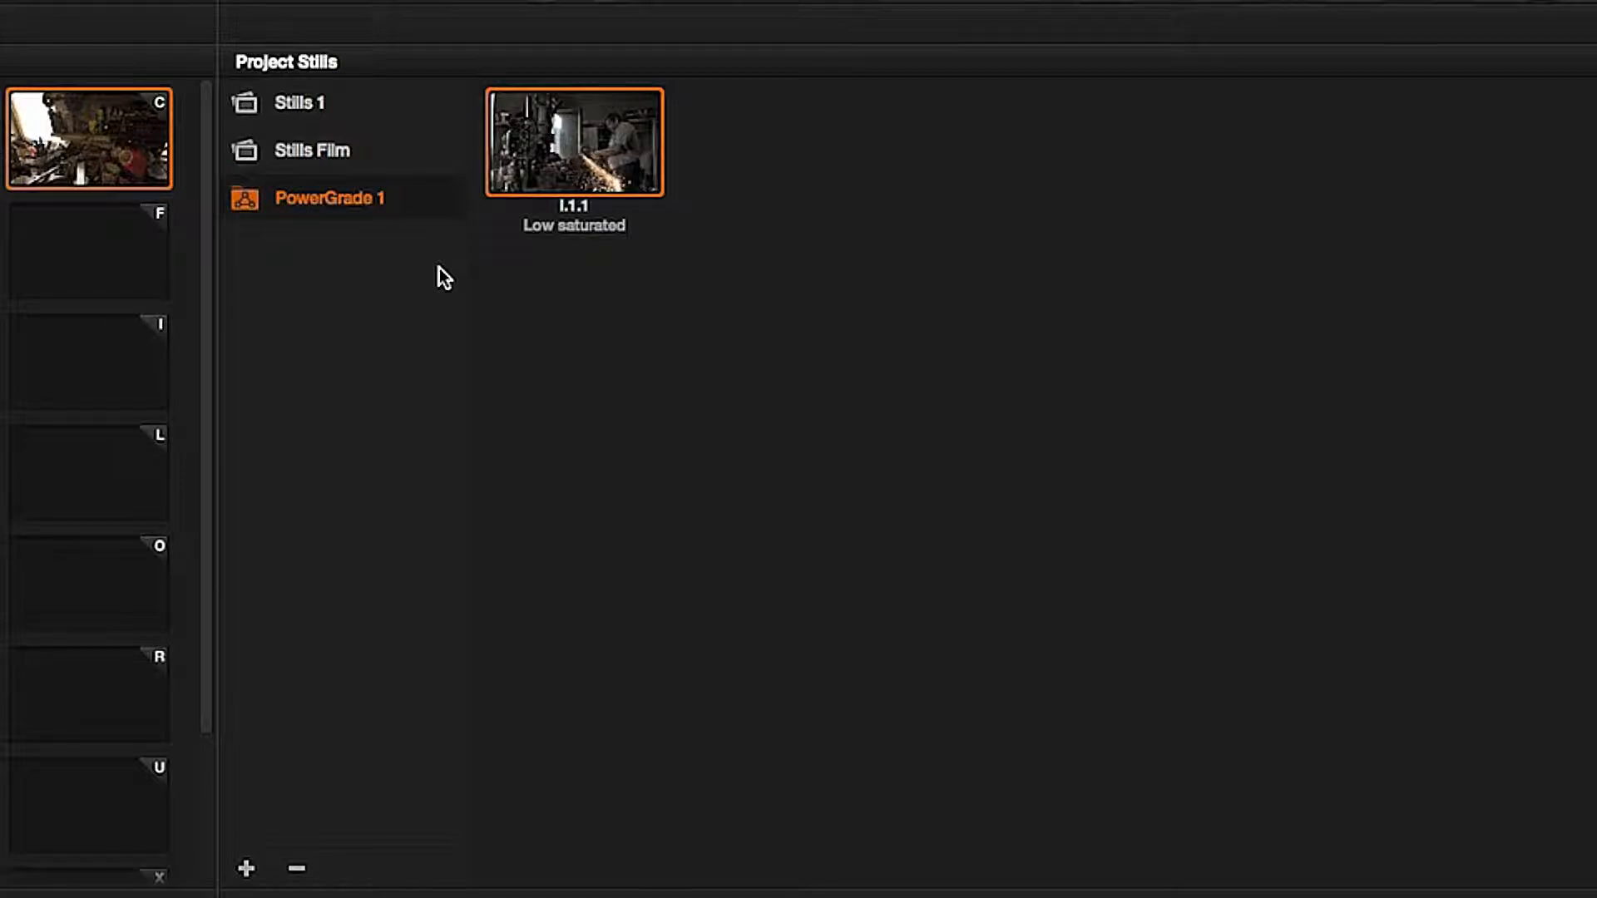
right_click(549, 298)
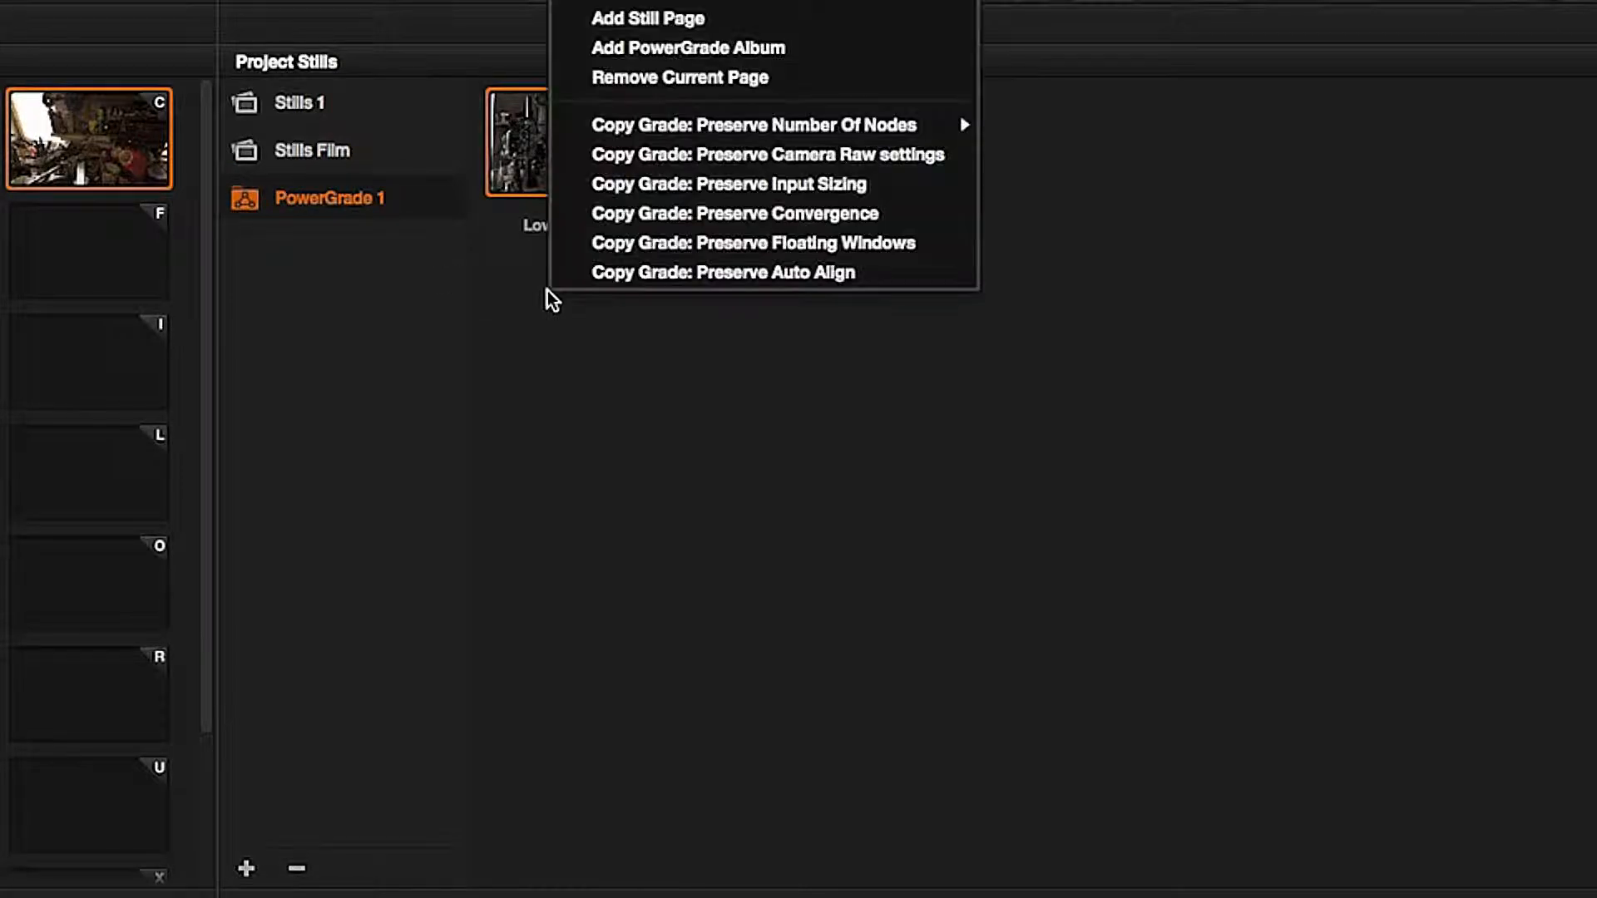
click(682, 48)
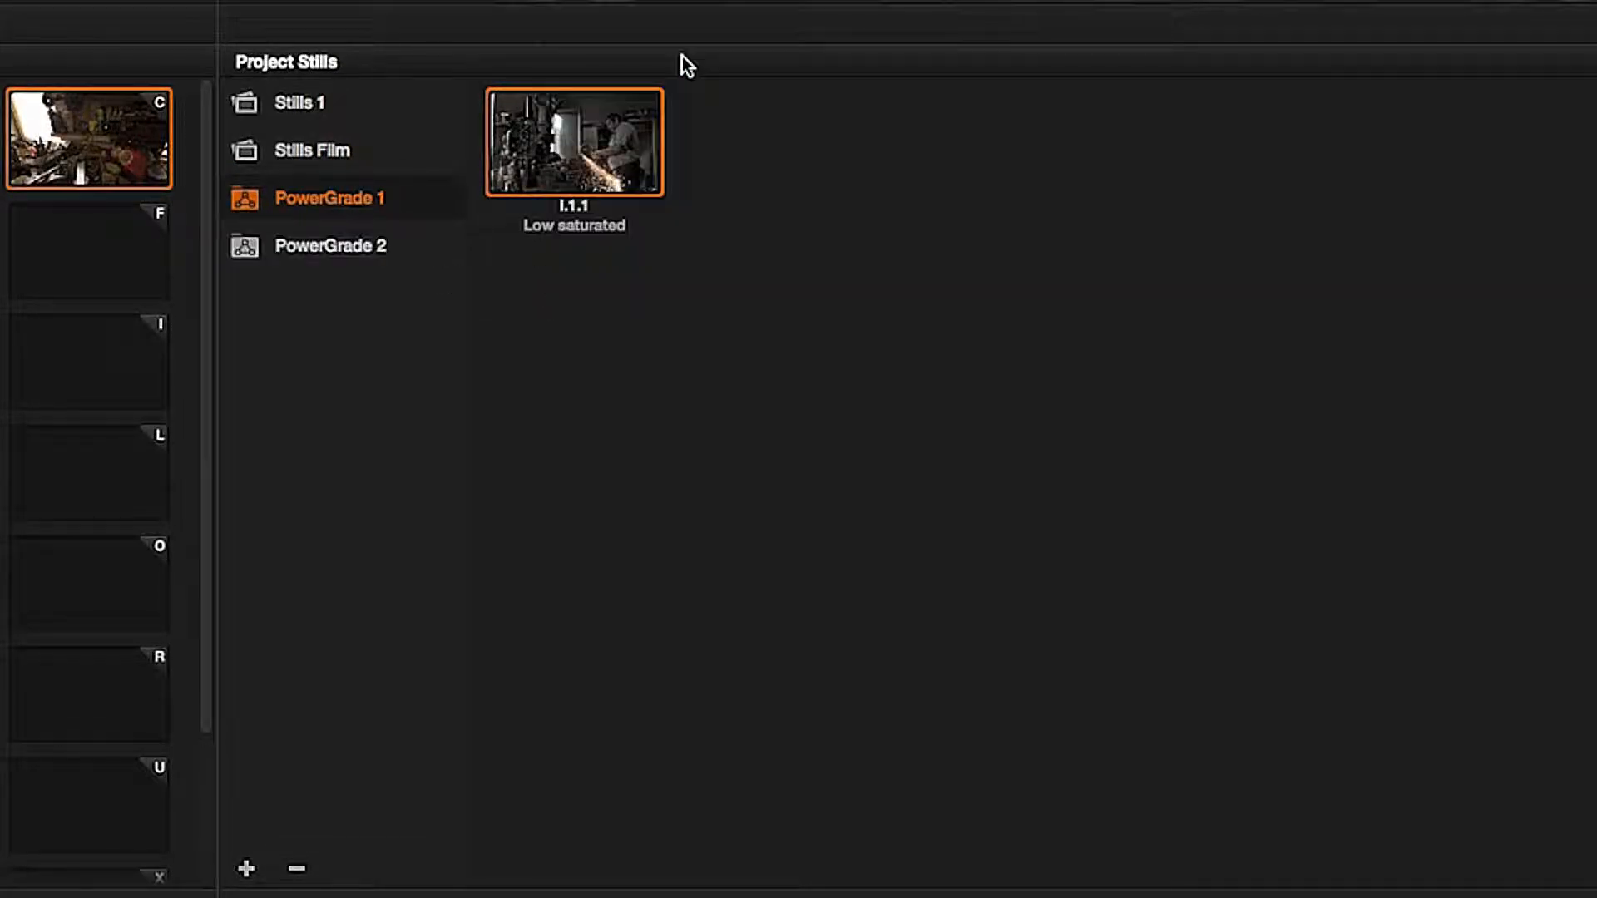
click(371, 244)
double_click(358, 246)
key(BackSpace)
text(Favorites)
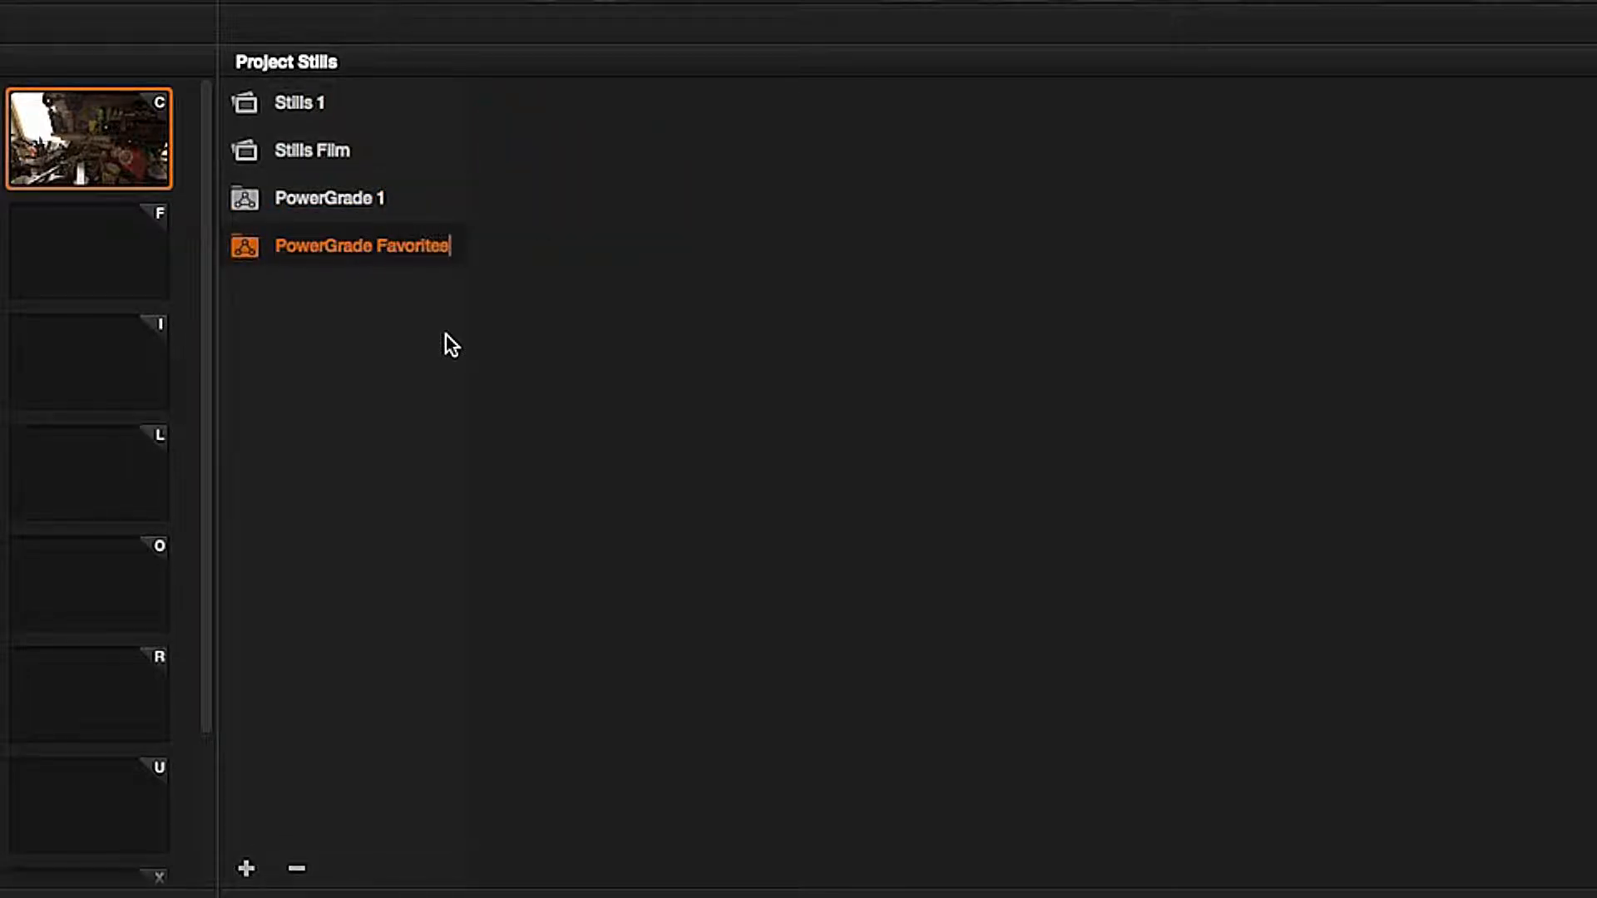
key(Return)
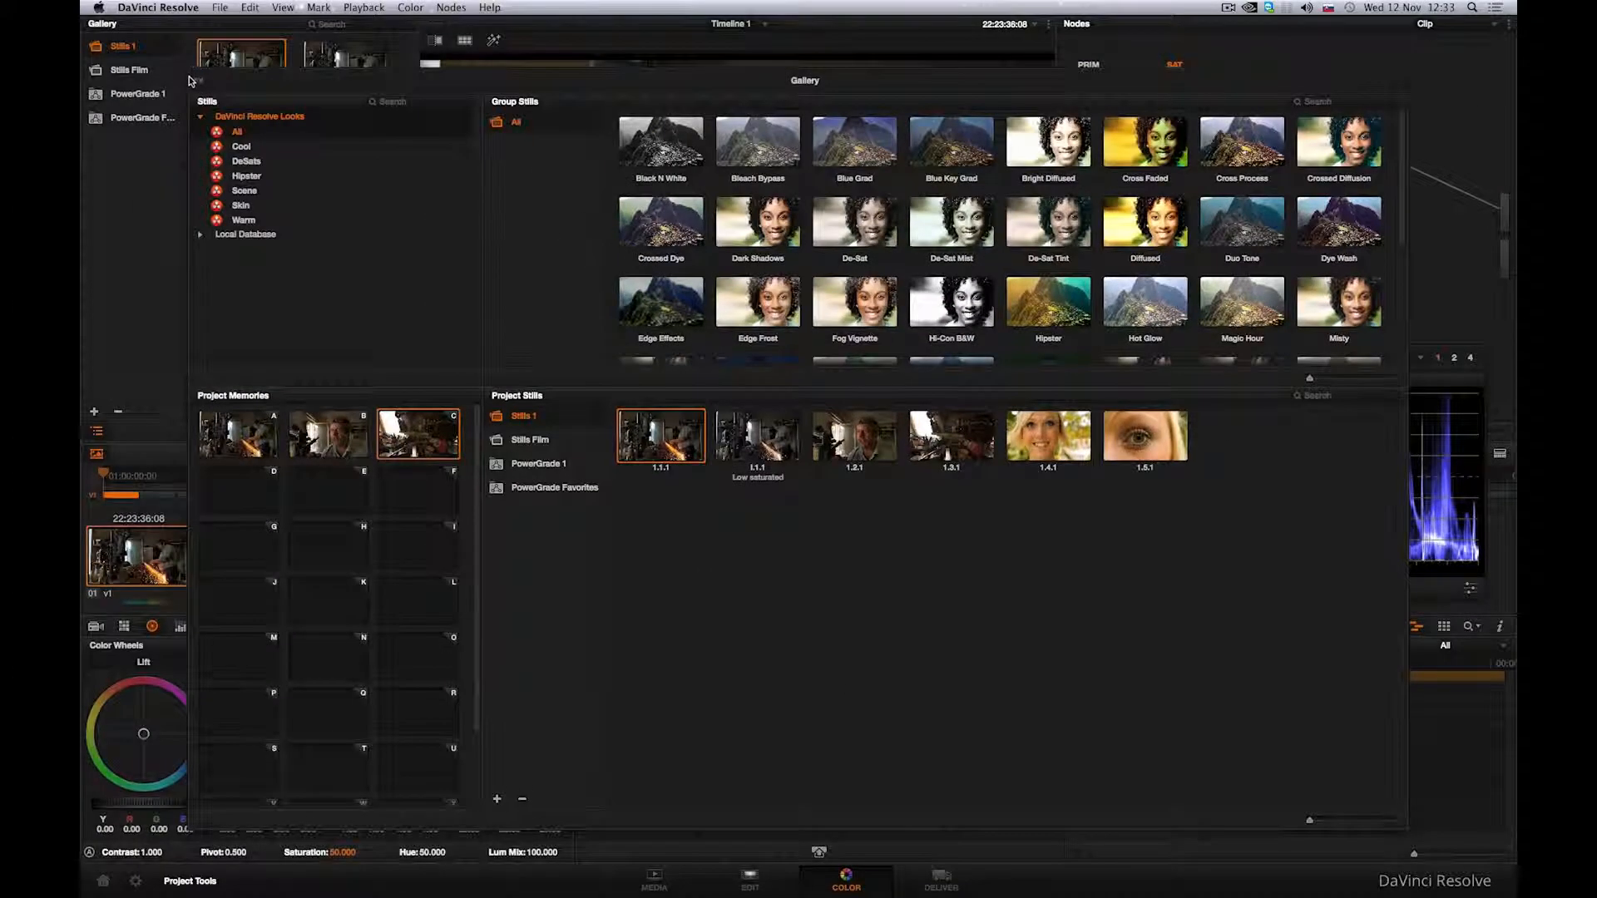
click(199, 81)
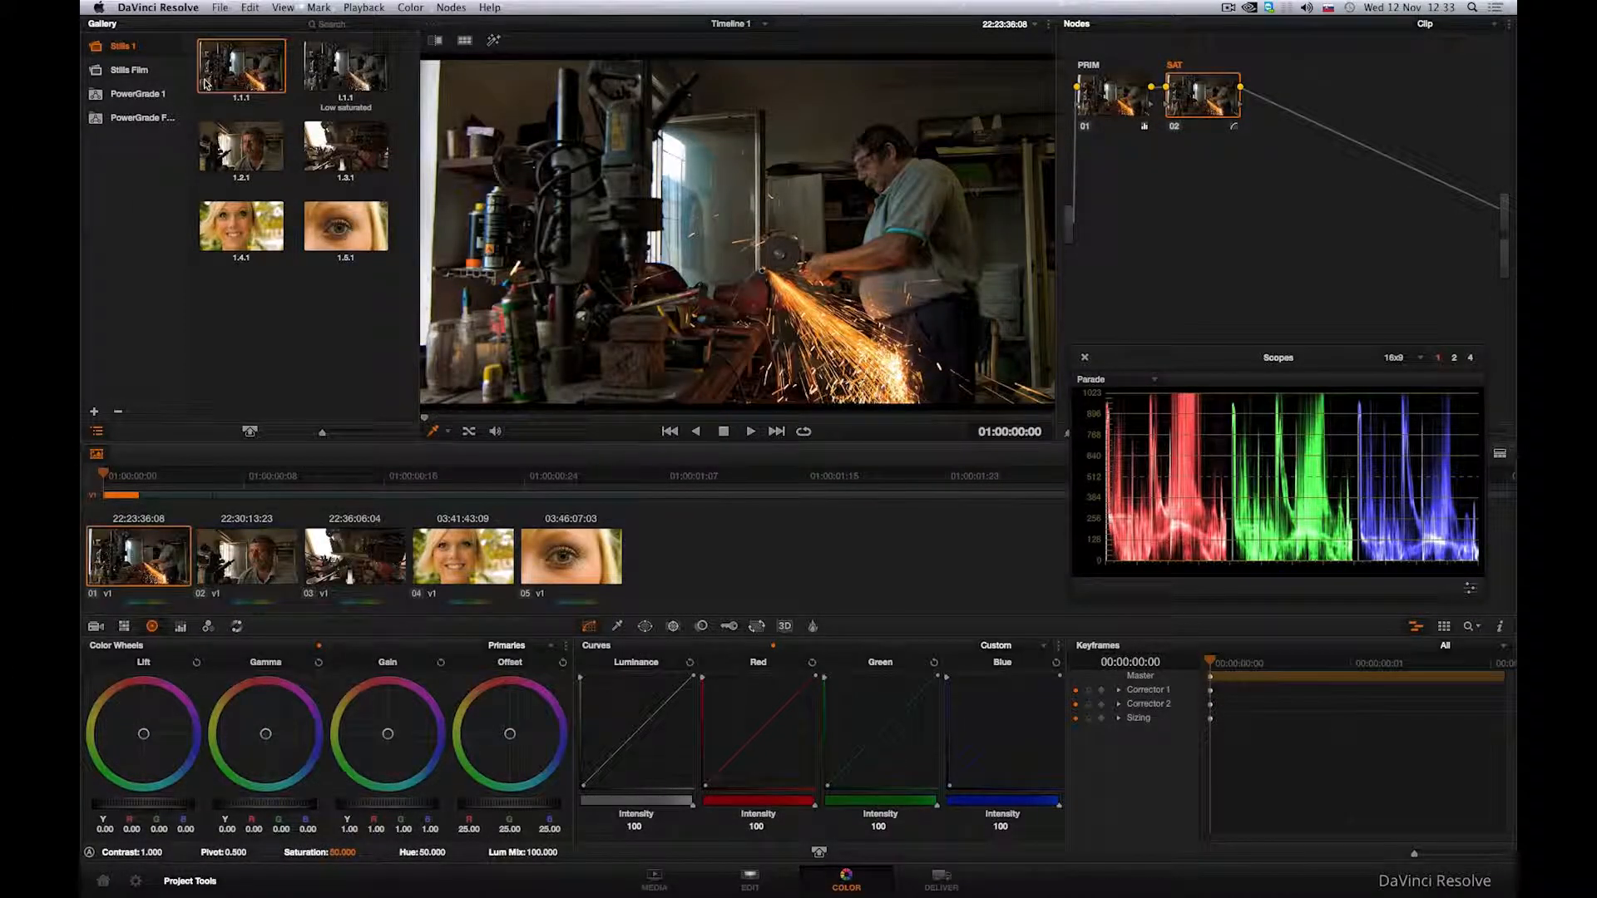
Step: Compare the current frame with the Low saturated still using a left-right and a top-bottom wipe, and turn the wipe off
click(349, 66)
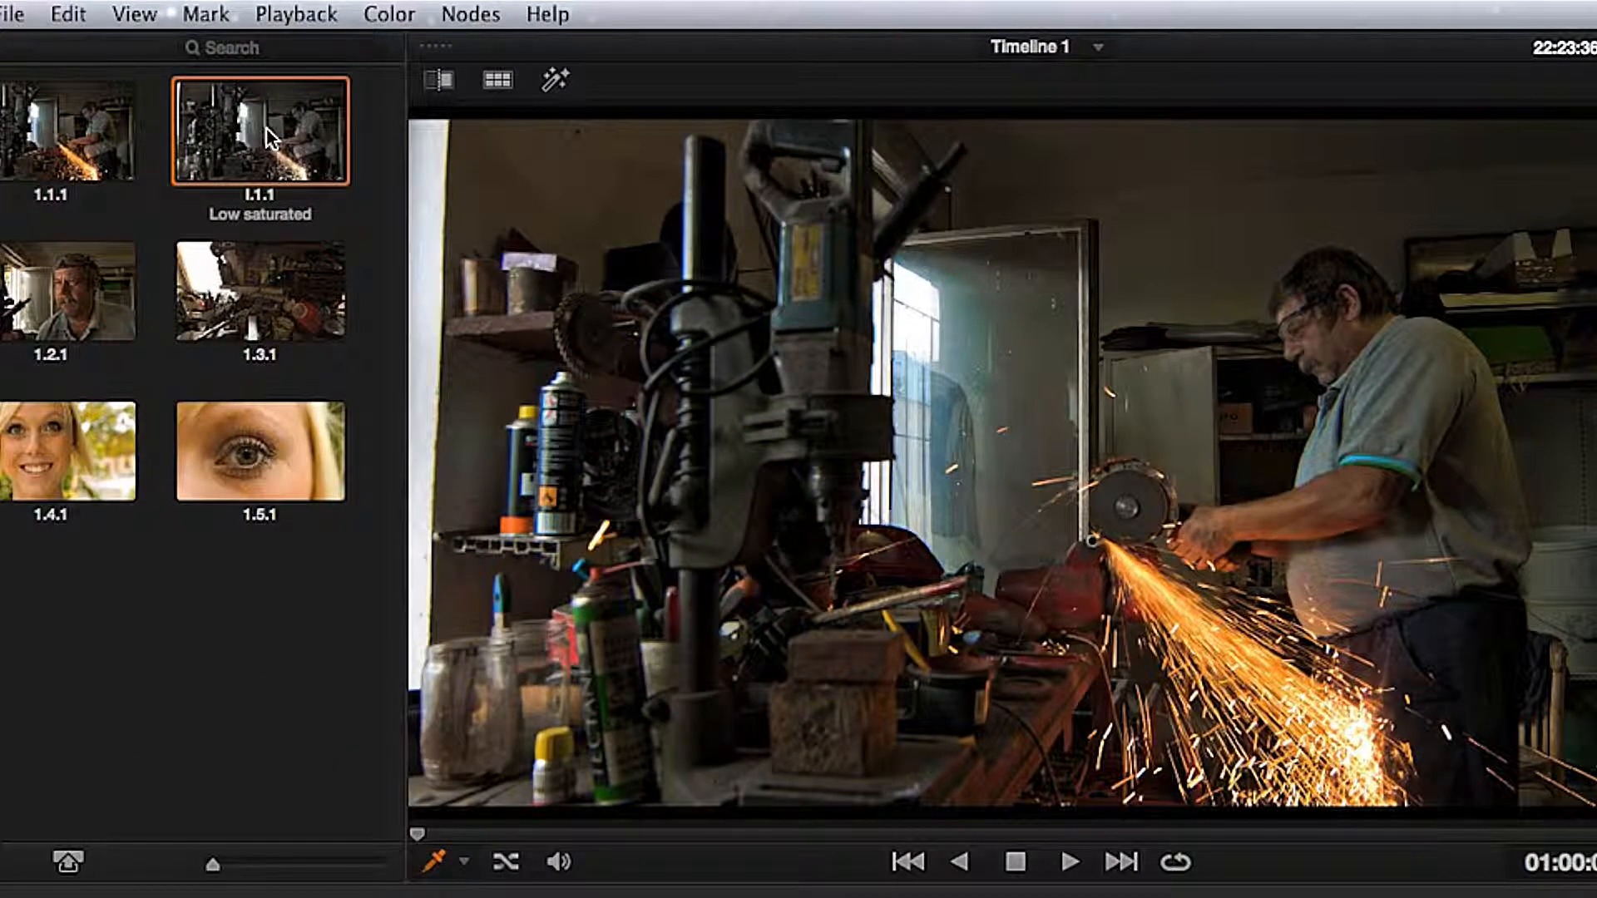
right_click(270, 137)
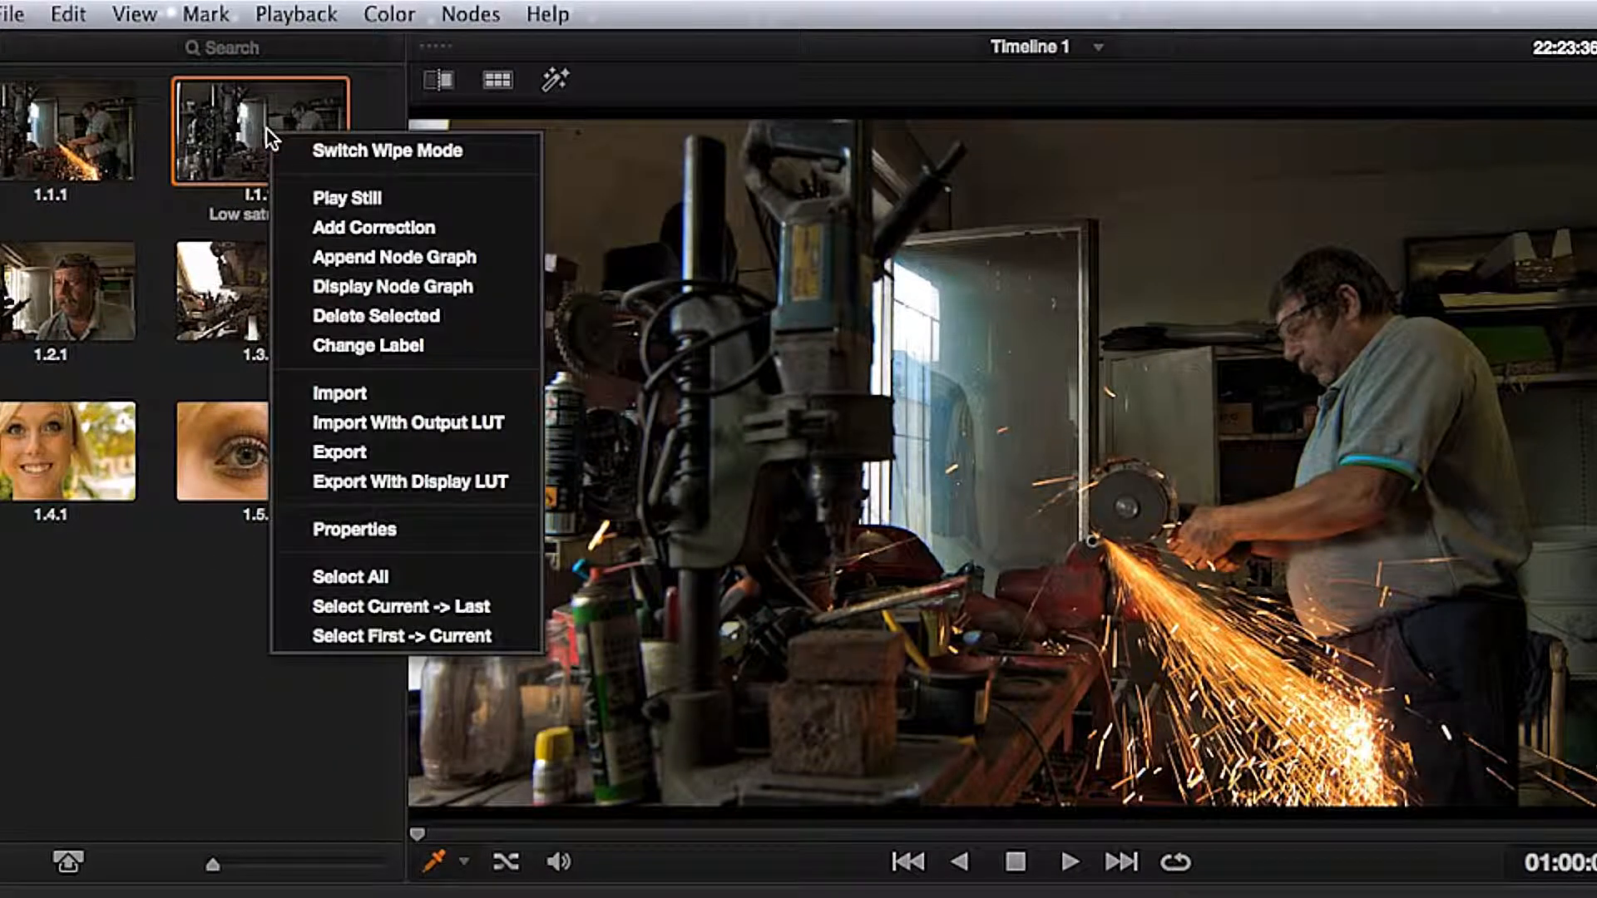
click(290, 191)
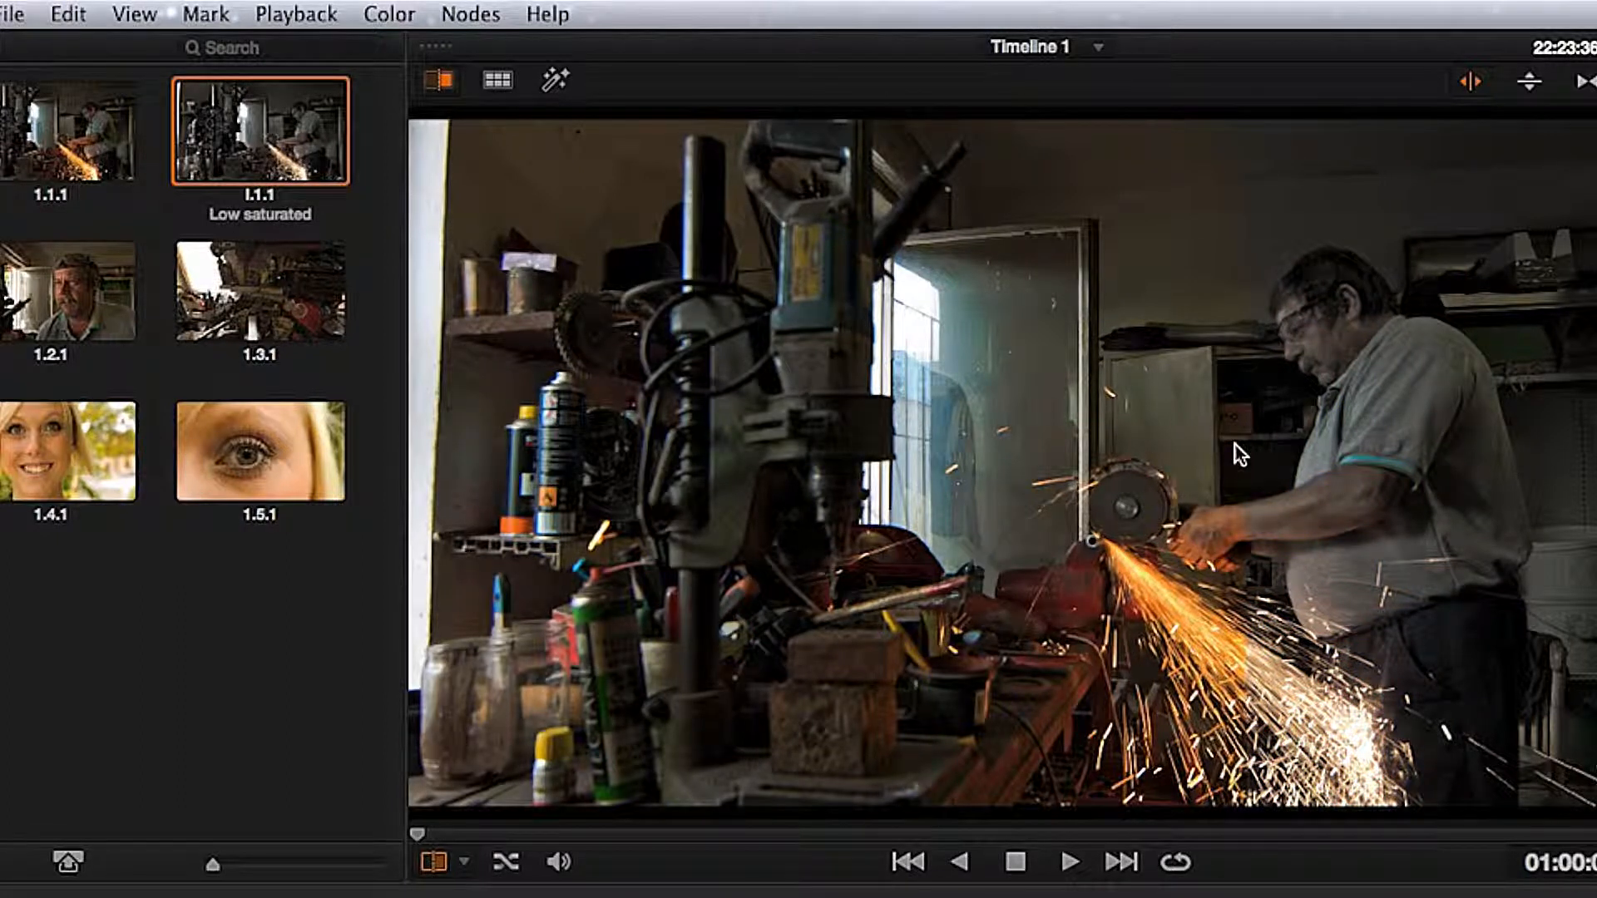
click(1529, 83)
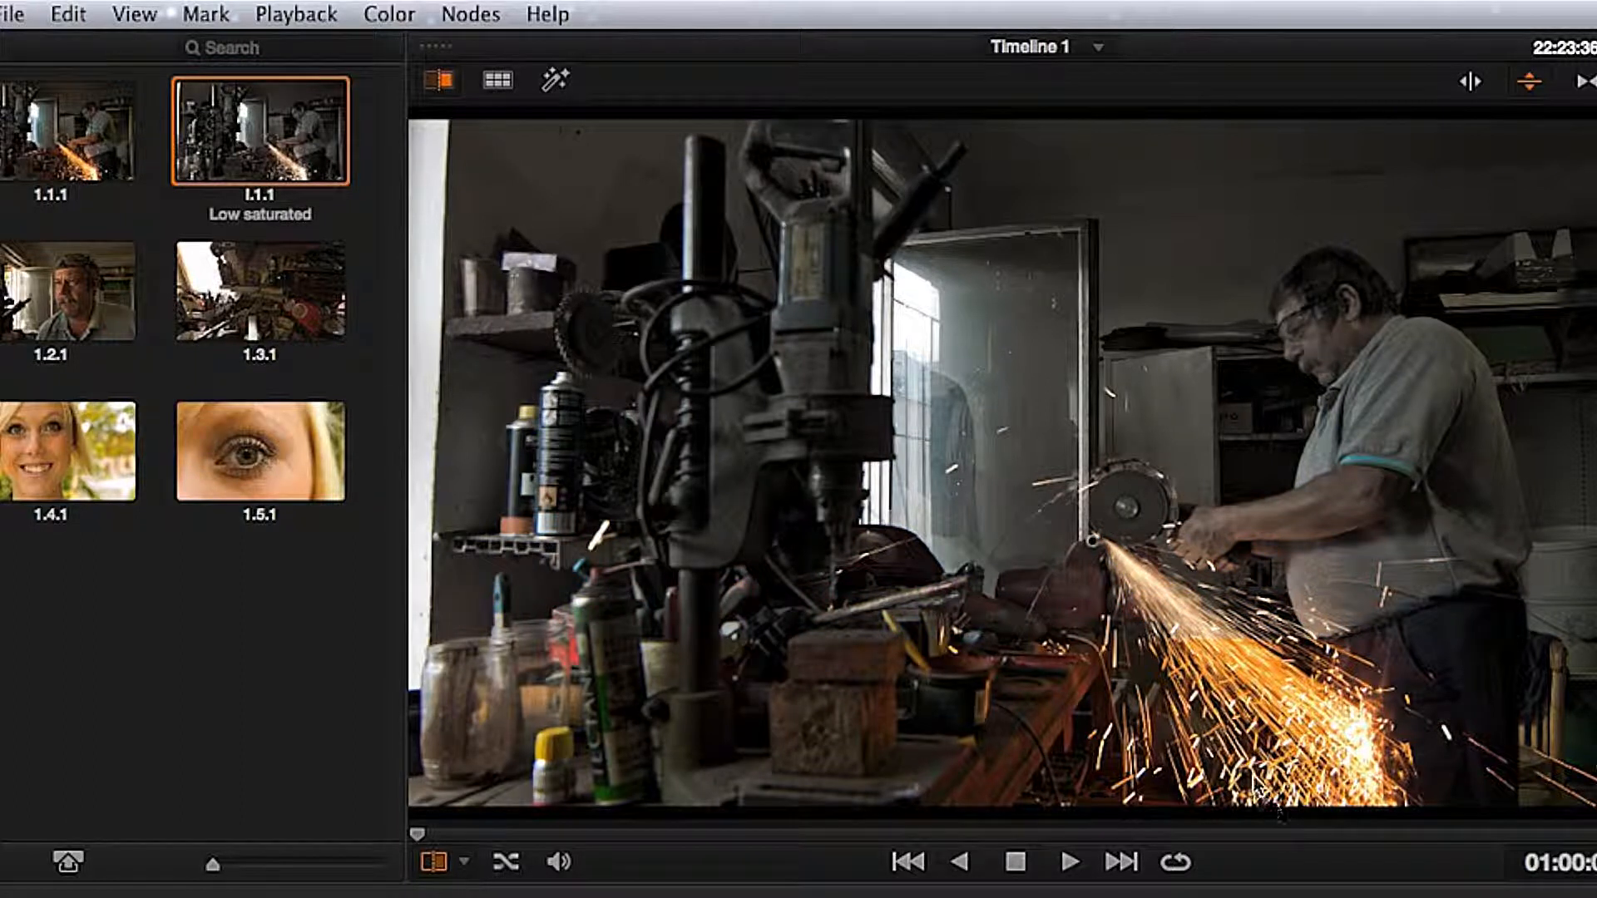
click(445, 83)
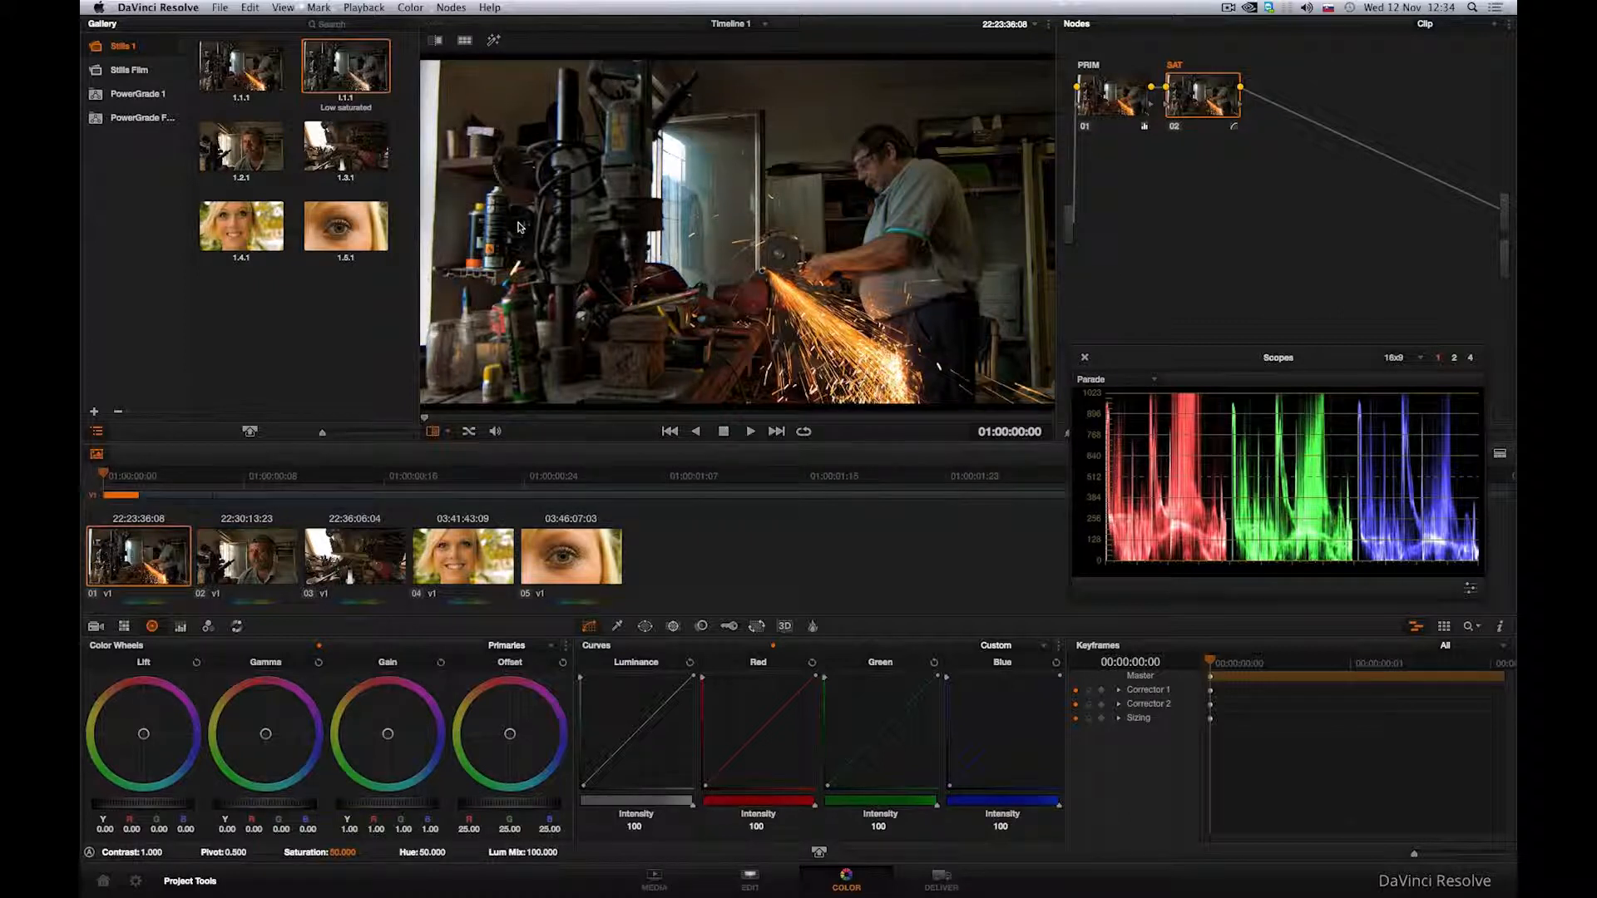
Step: Wipe clip 05 against still 1.4.1 with a left-right split and raise its master gamma to Y 0.08 and RGB 0.02
click(557, 566)
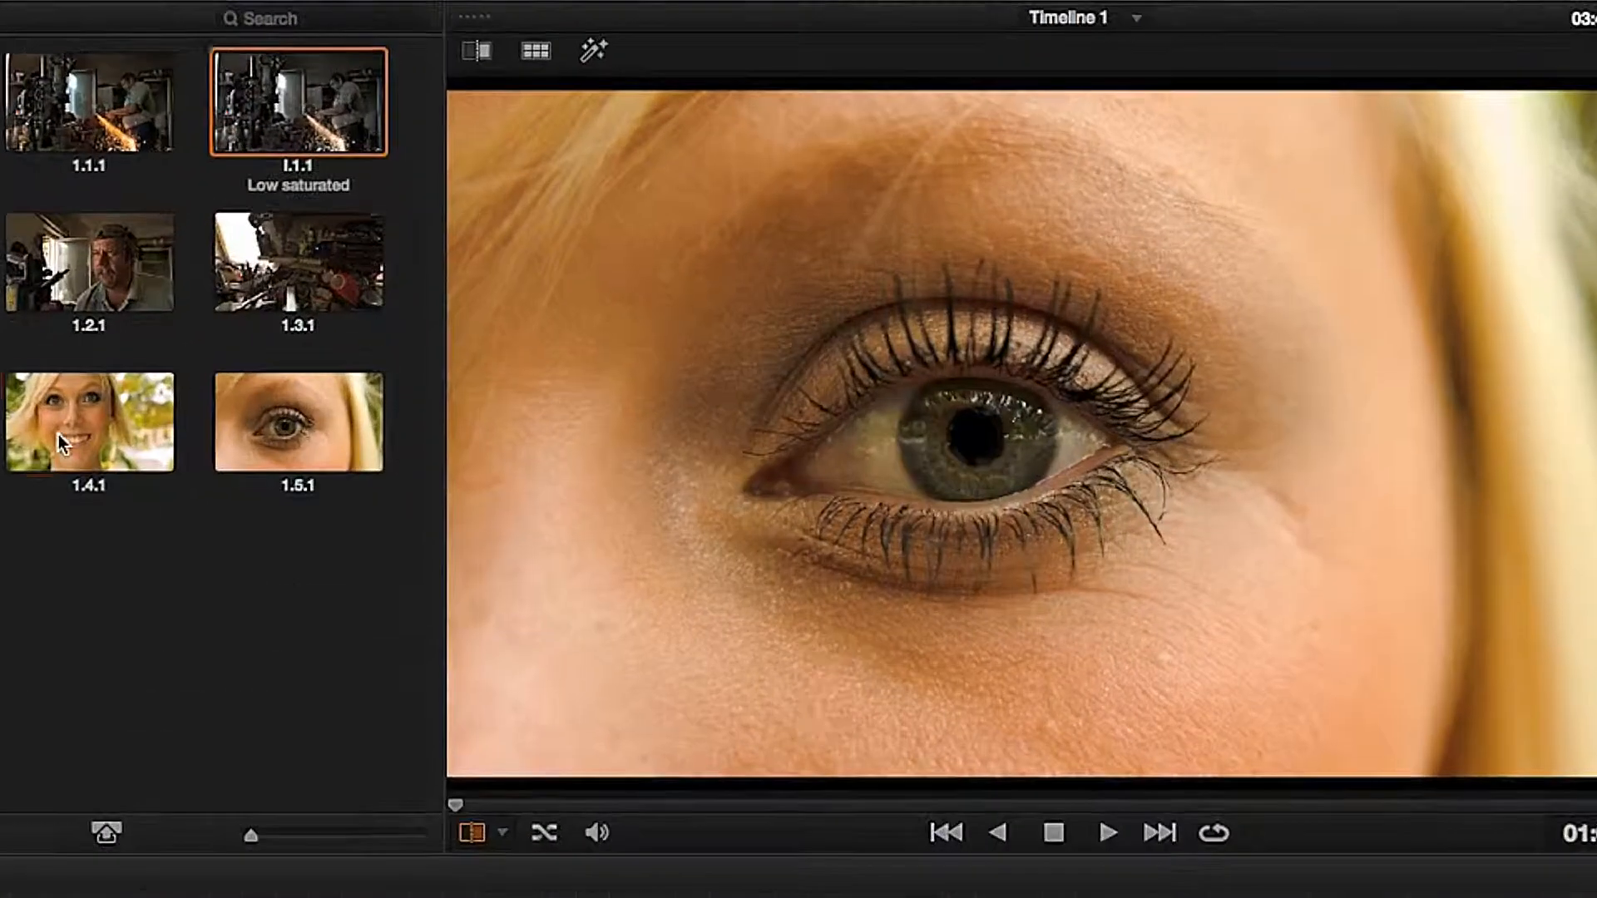
click(226, 231)
drag(1258, 619, 1254, 412)
click(1508, 51)
drag(1116, 441, 898, 455)
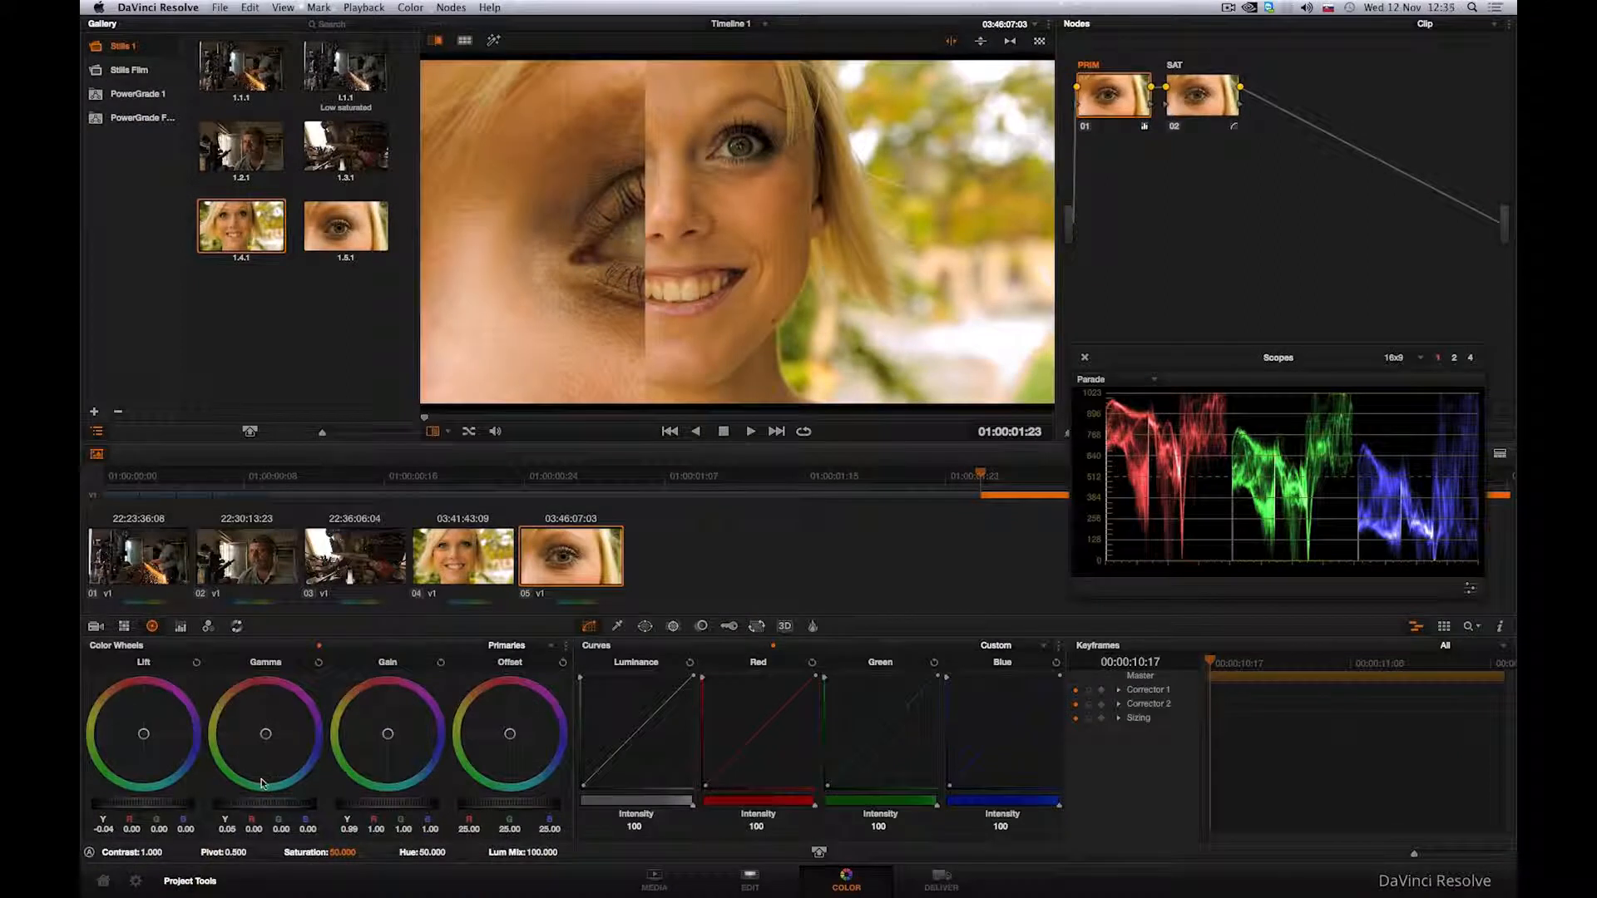
drag(267, 804, 333, 809)
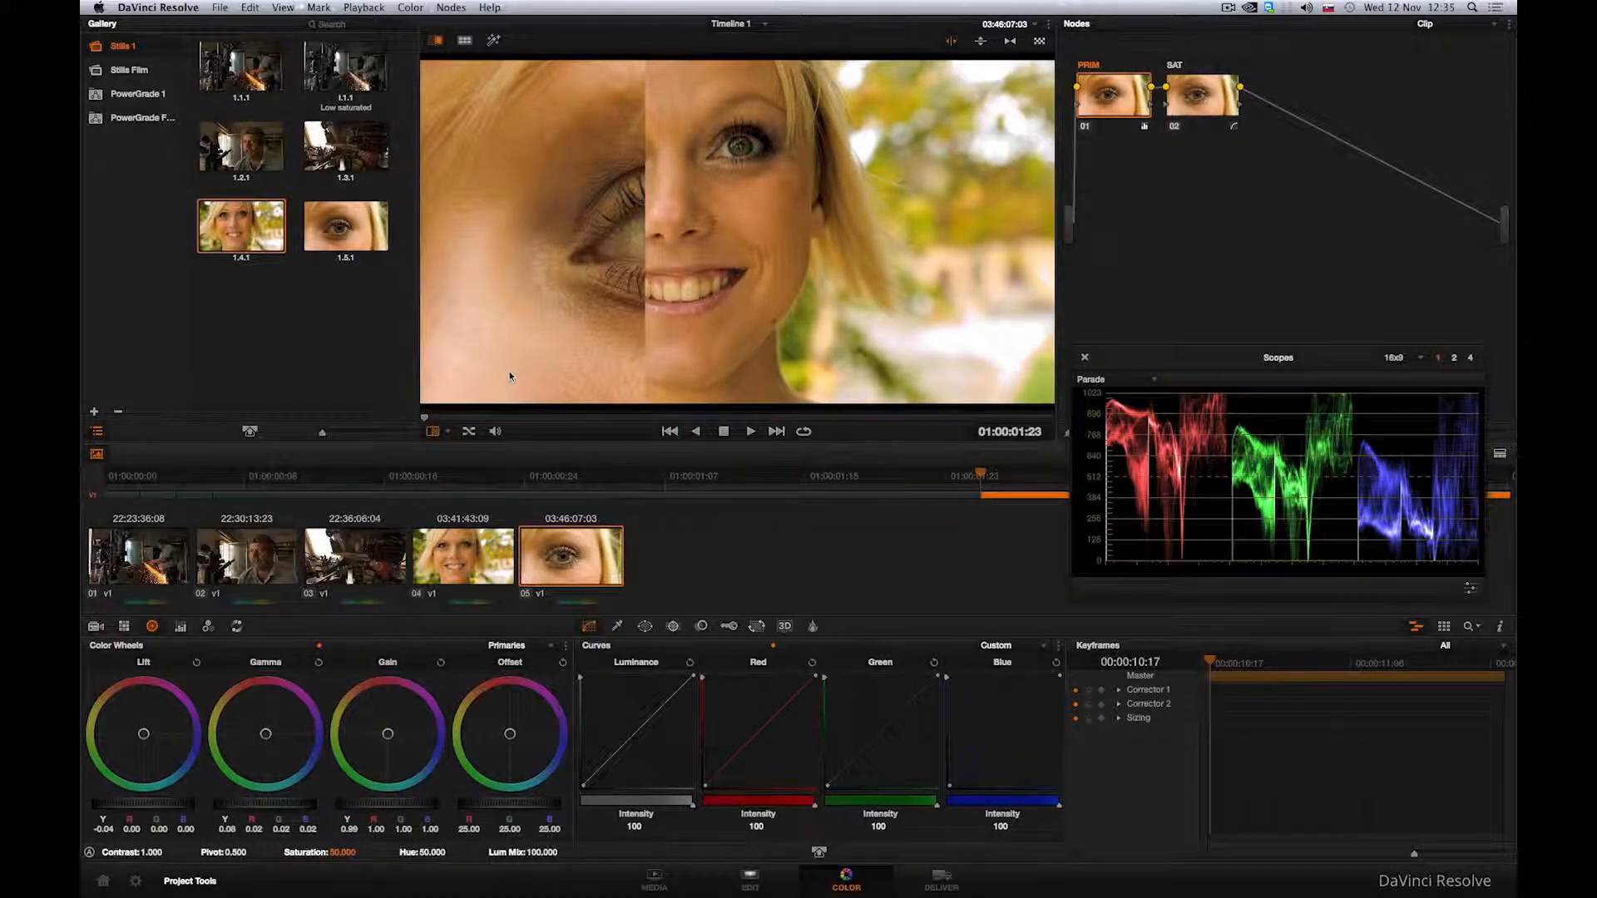
Step: Show a Selected Clips split screen comparing clips 02, 03, 04 and 05 in the viewer
right_click(526, 357)
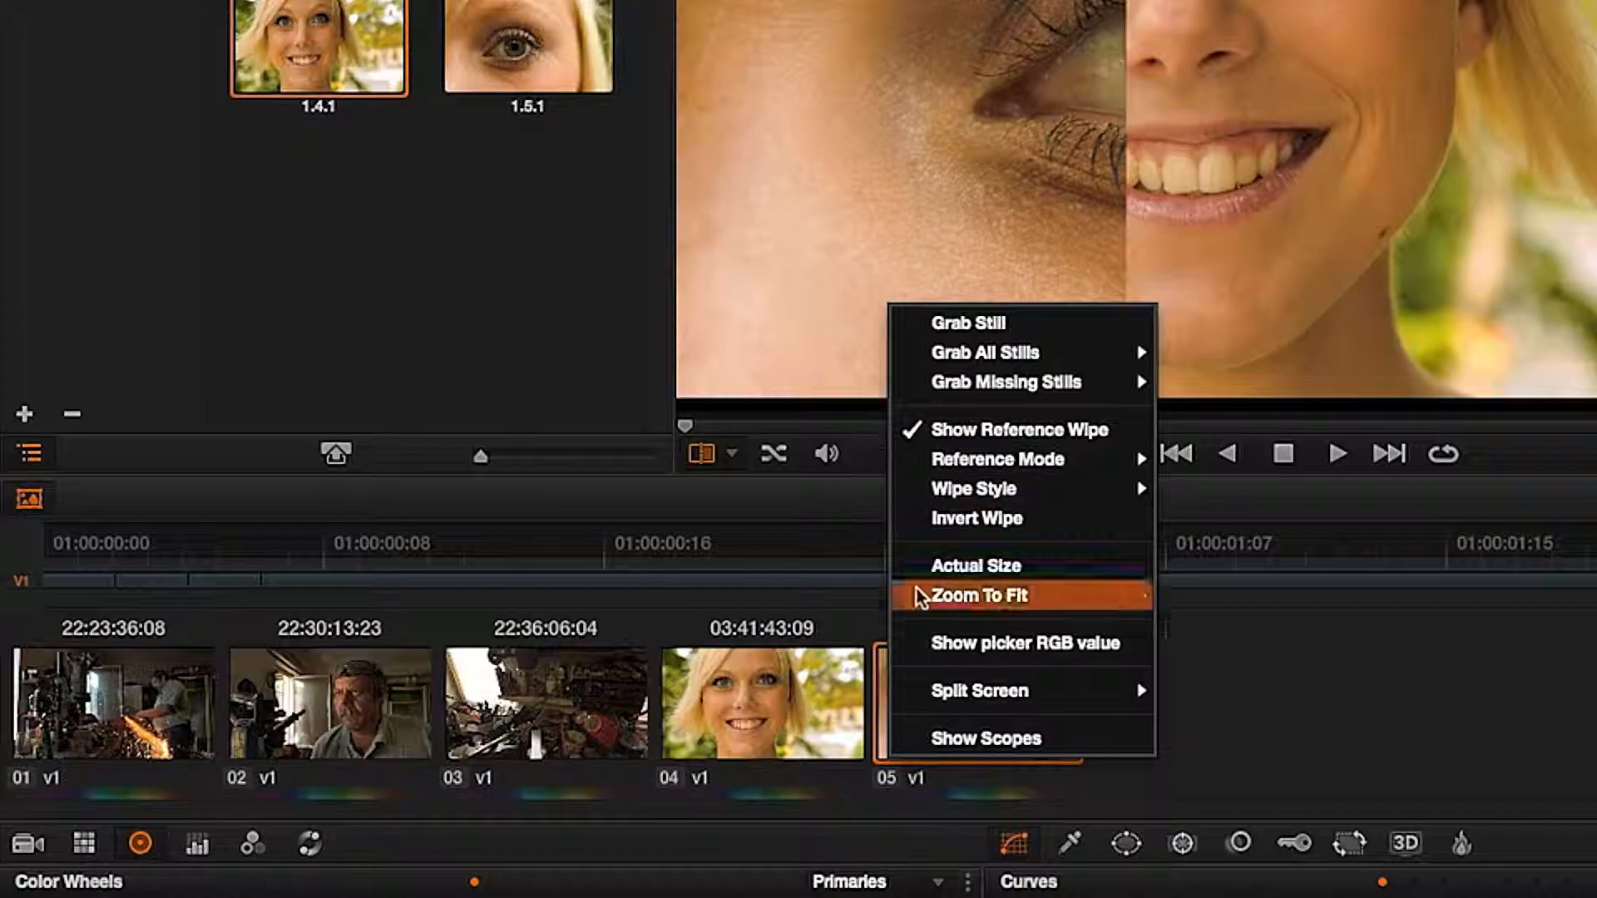
mouse_move(537, 548)
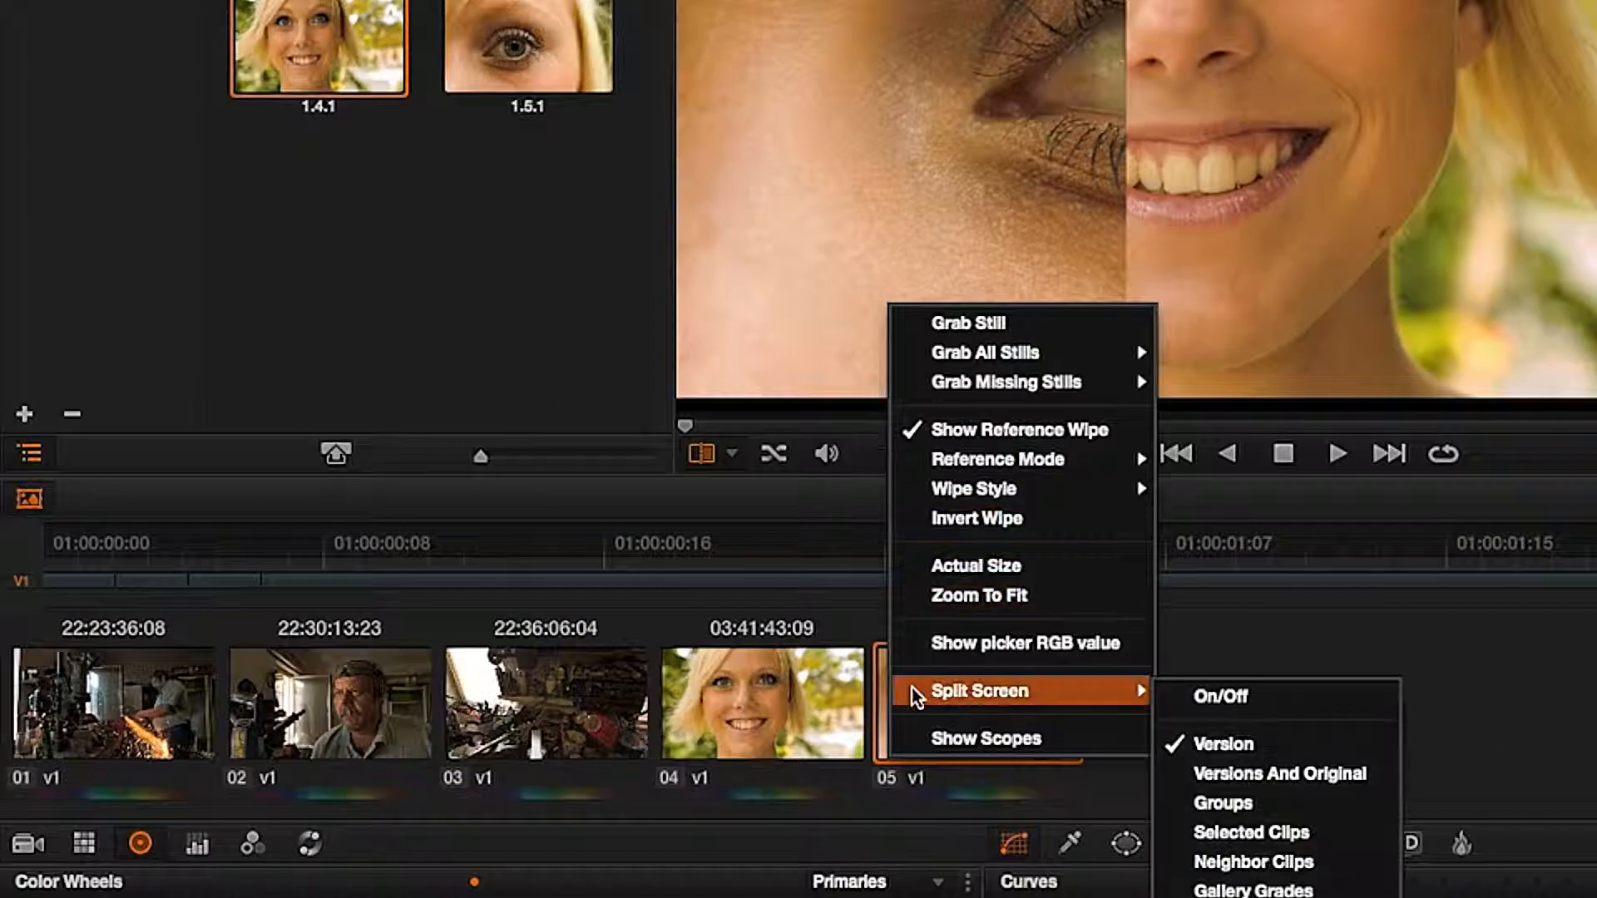
click(1250, 829)
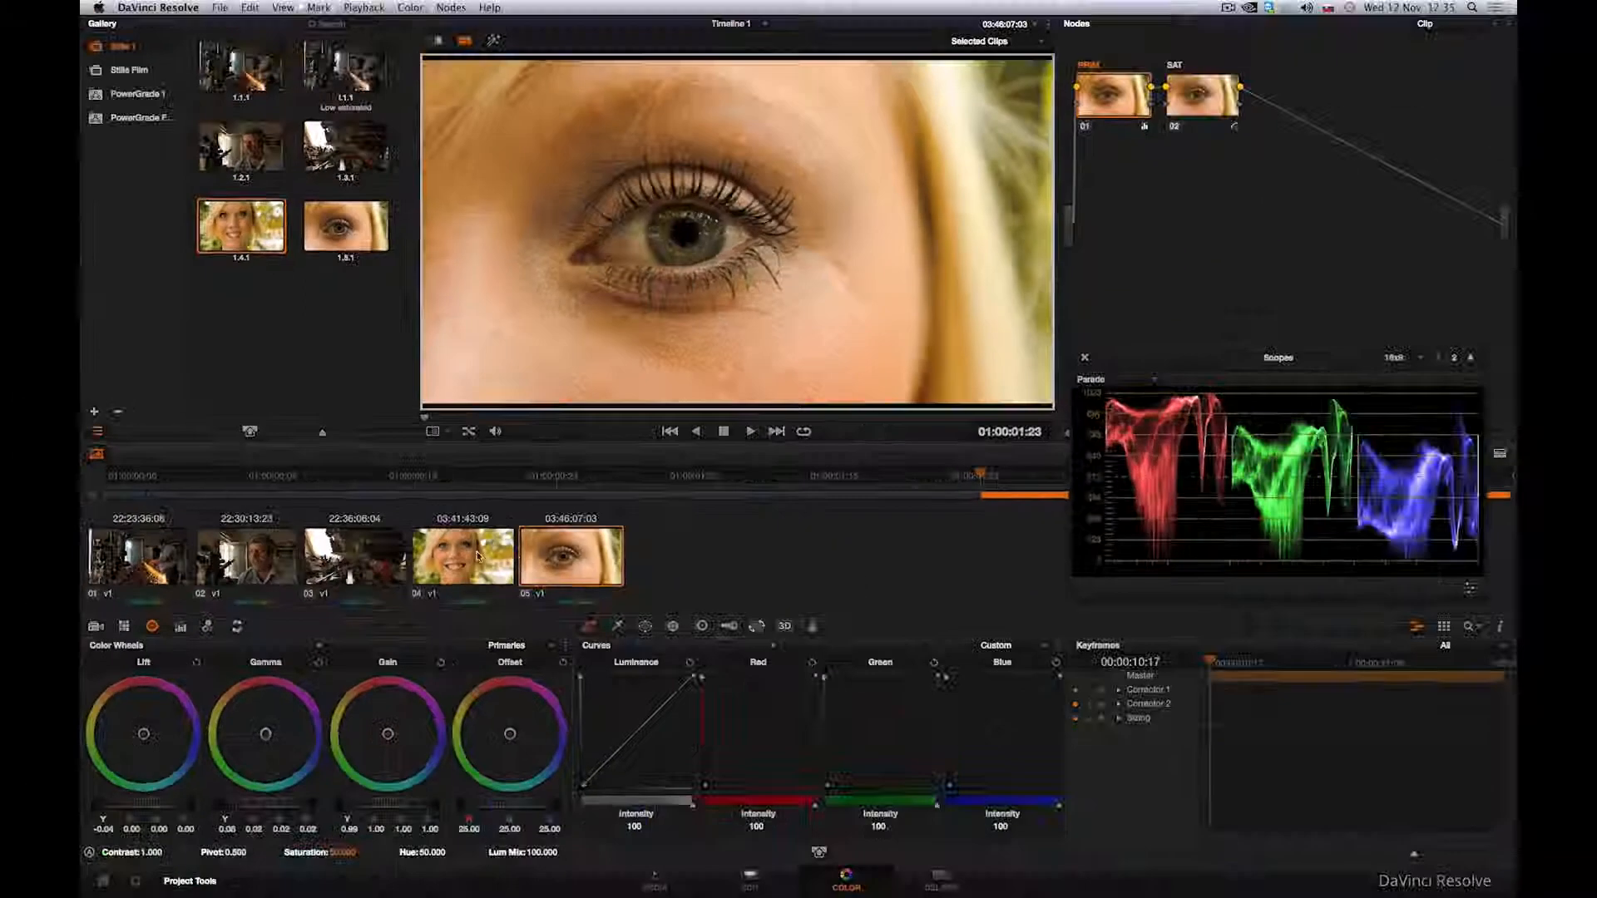
super+click(646, 680)
super+click(600, 687)
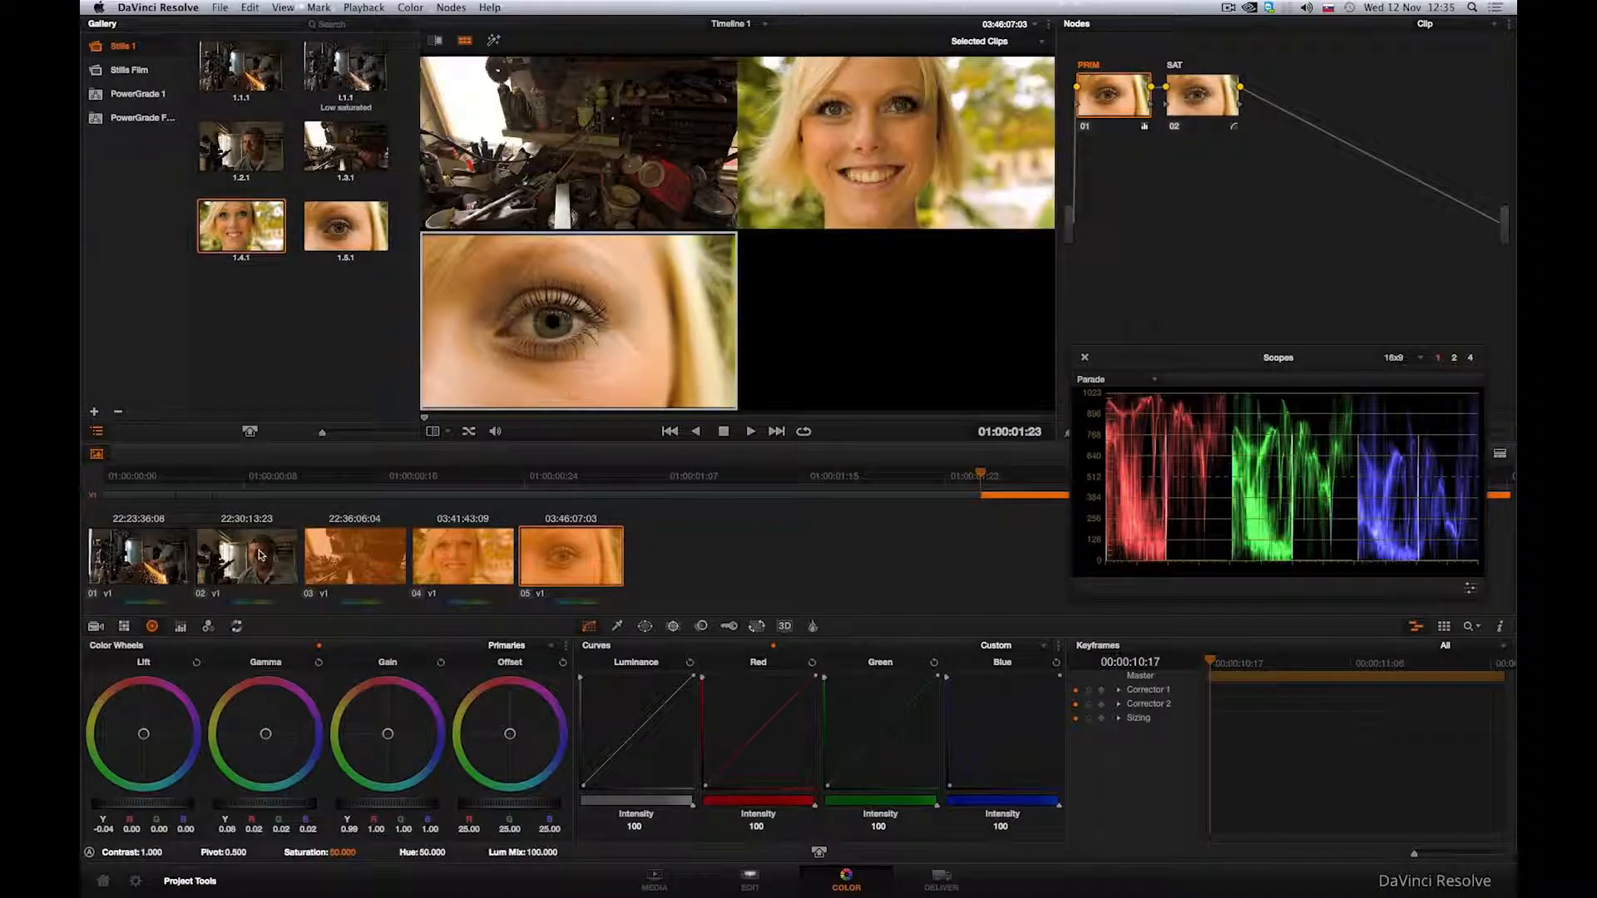
super+click(260, 555)
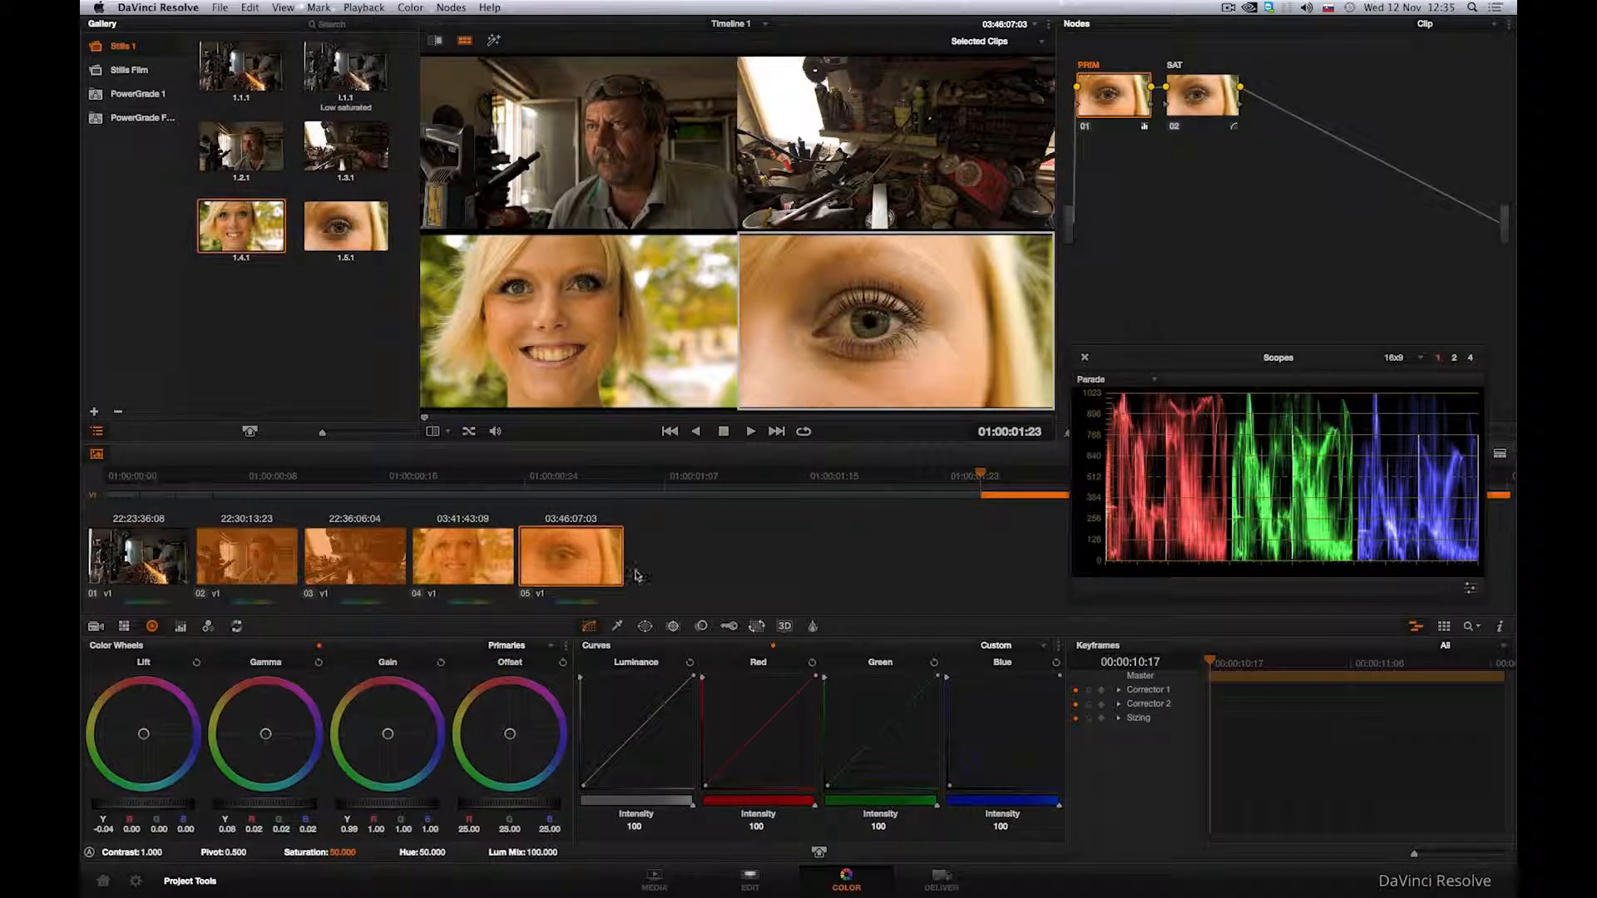
Step: Show only clip 05 in the viewer, turning off the Selected Clips split screen and the reference wipe
click(593, 562)
right_click(556, 339)
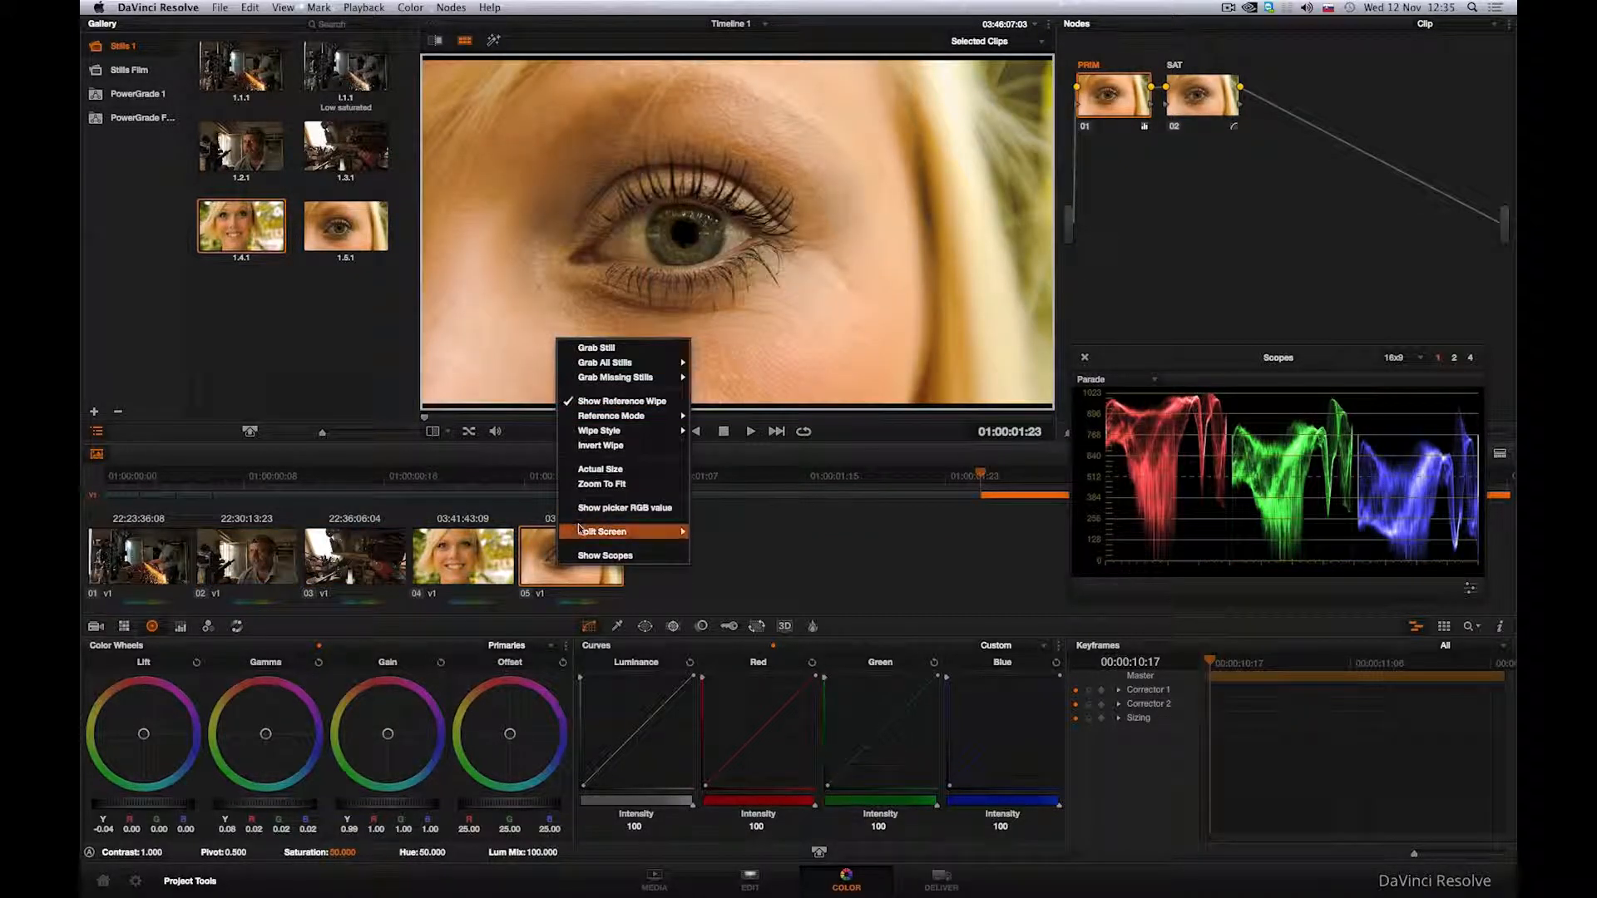
mouse_move(620, 531)
click(737, 542)
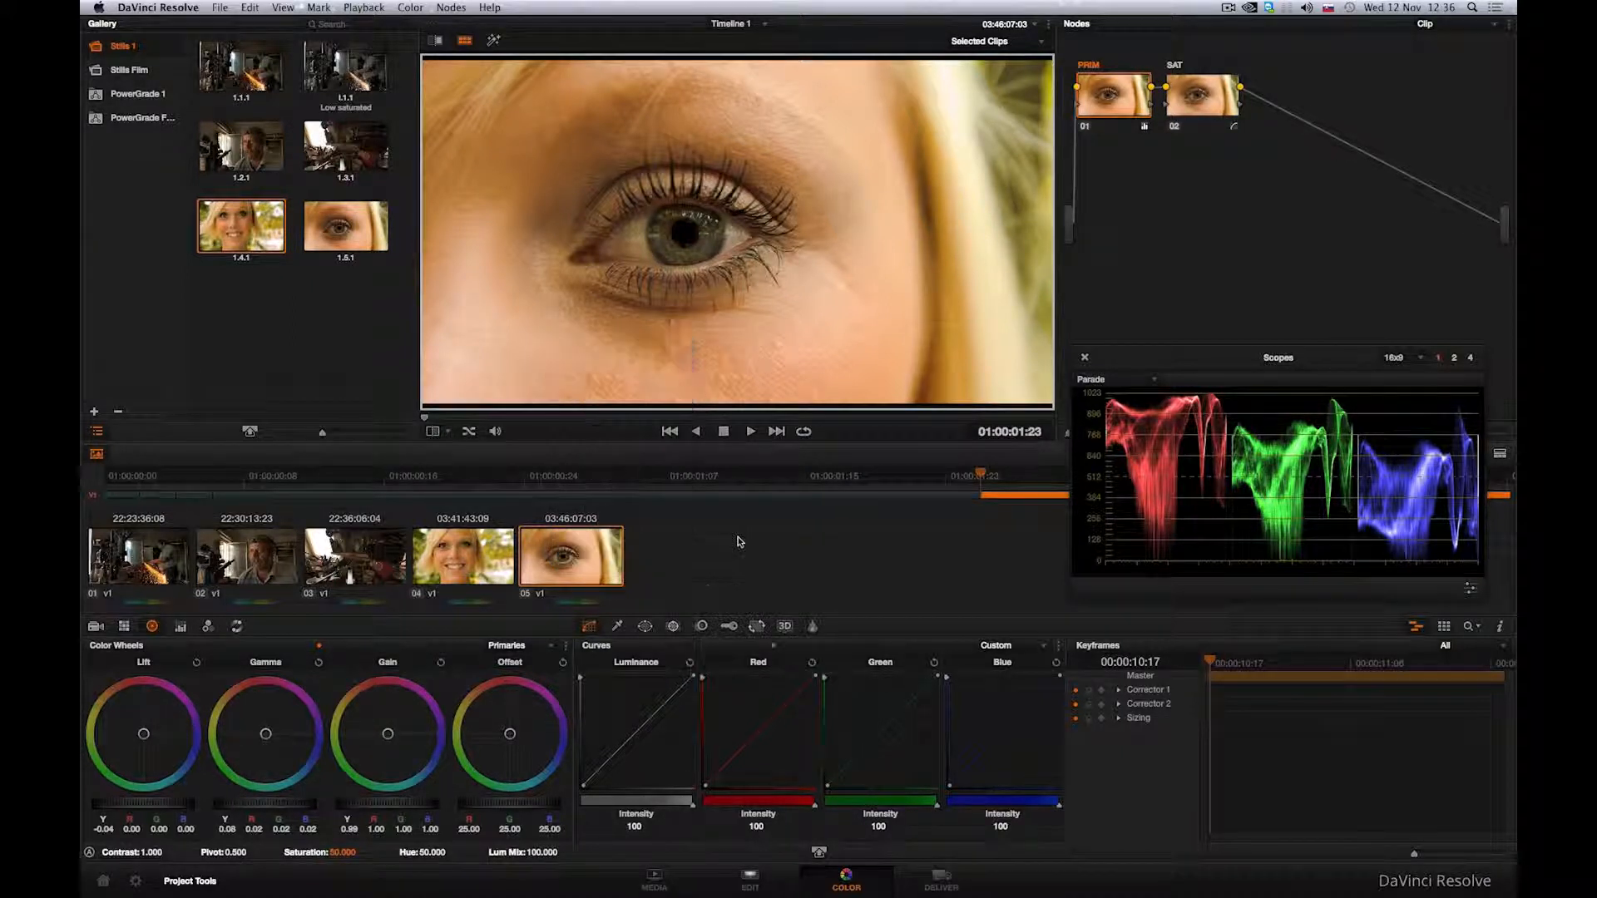
right_click(608, 390)
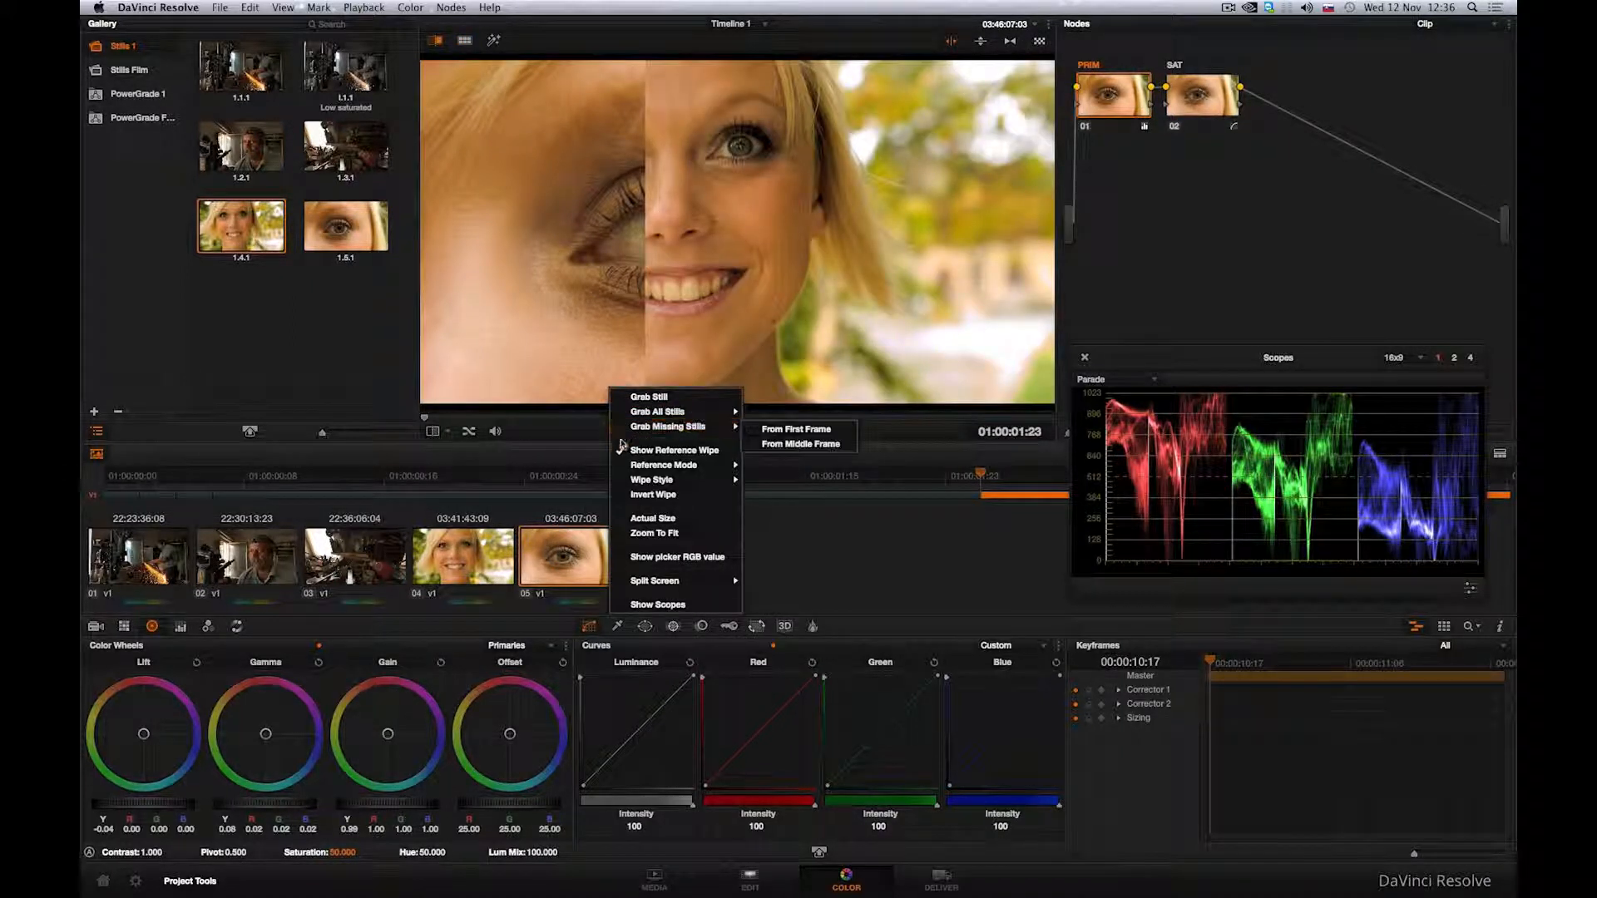
click(622, 451)
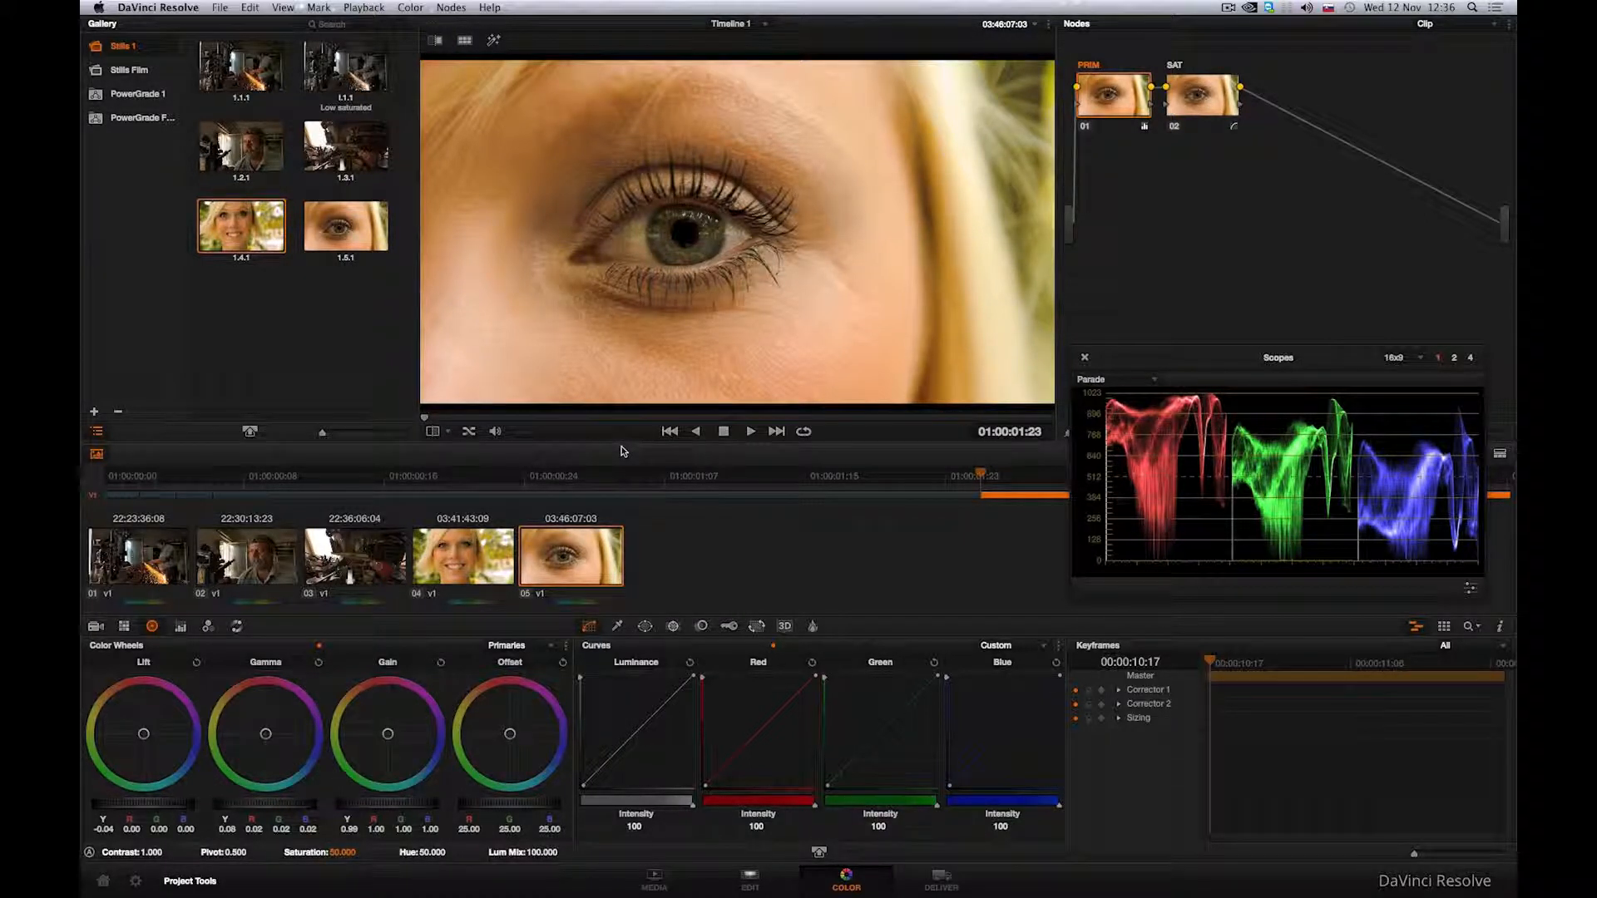
Step: Create a new local version of clip 05 named Version 2, copying all marks
right_click(569, 573)
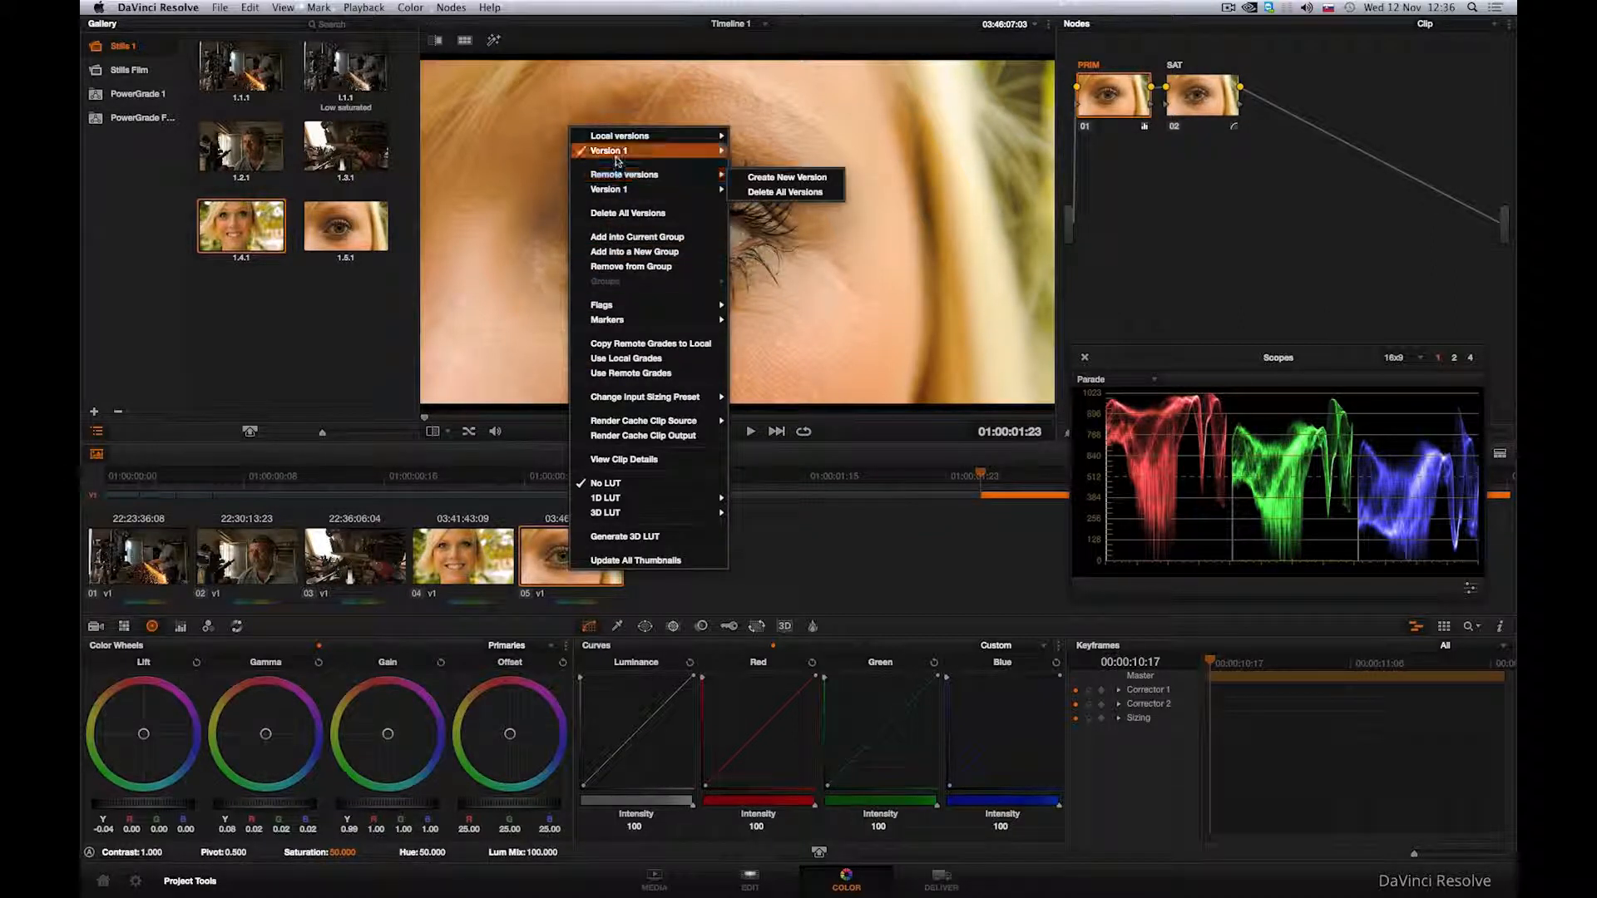
mouse_move(616, 155)
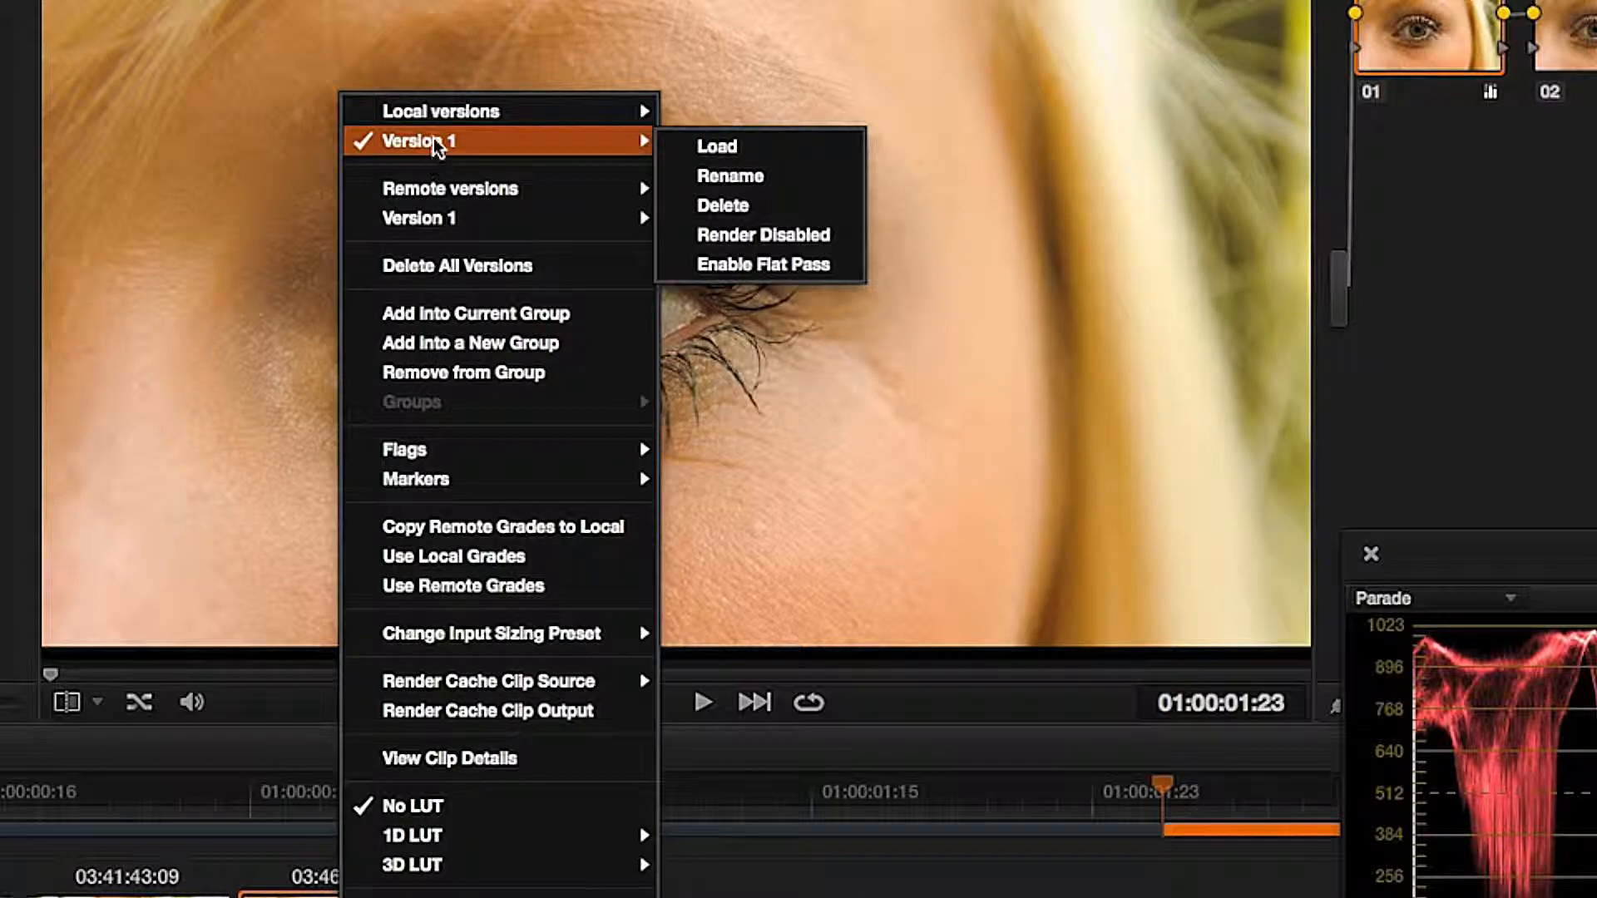
mouse_move(438, 115)
click(748, 116)
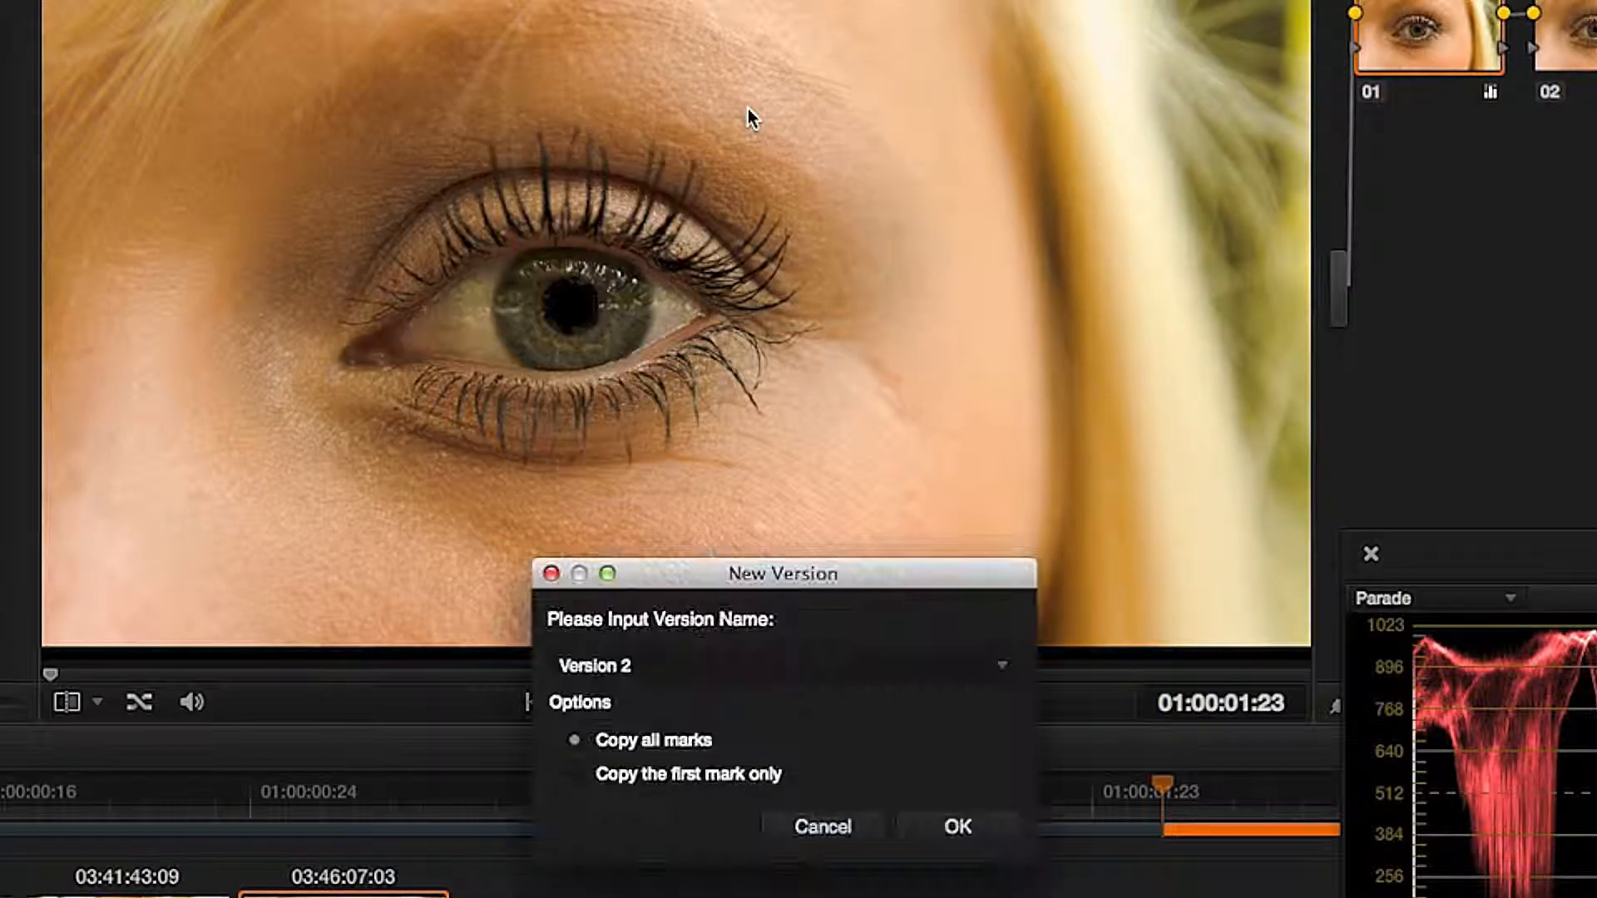
click(958, 828)
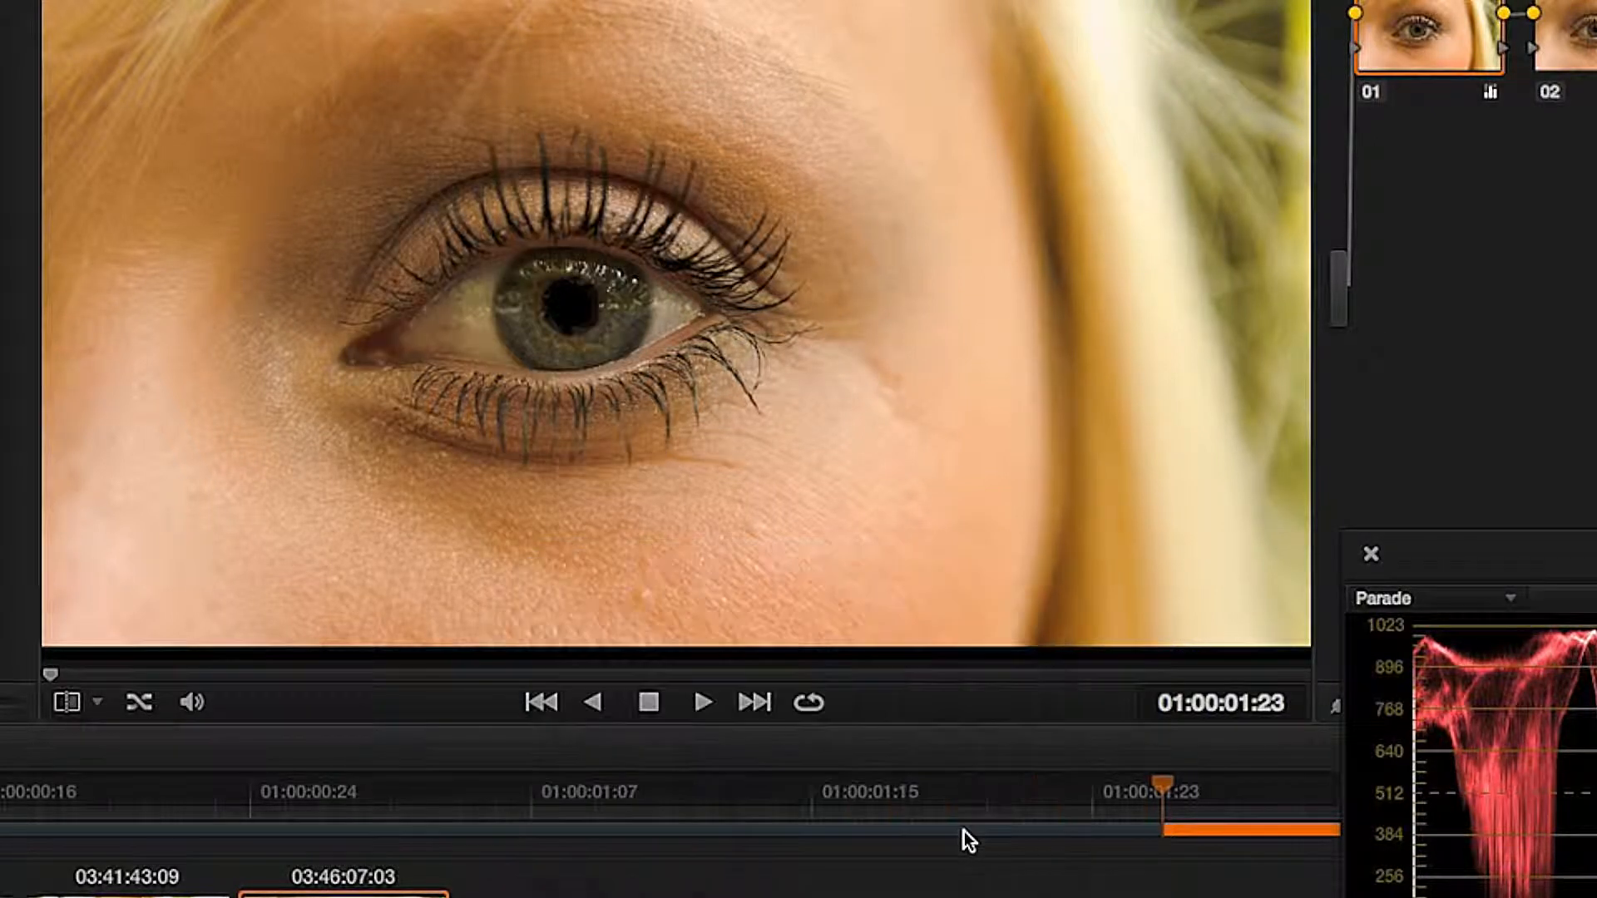
right_click(402, 895)
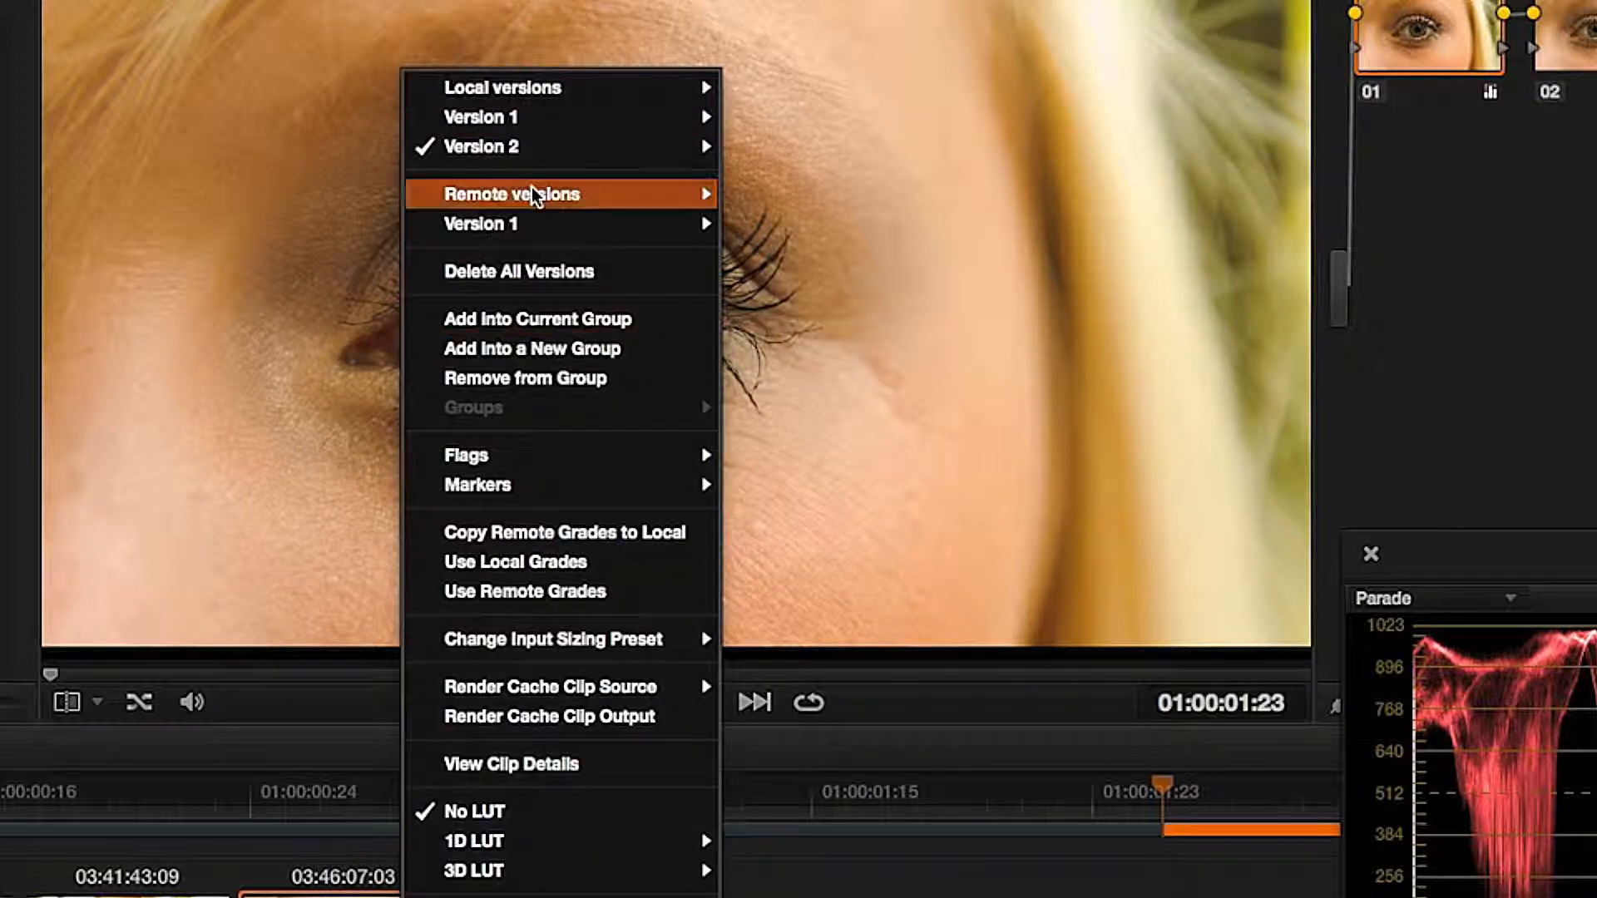
key(Escape)
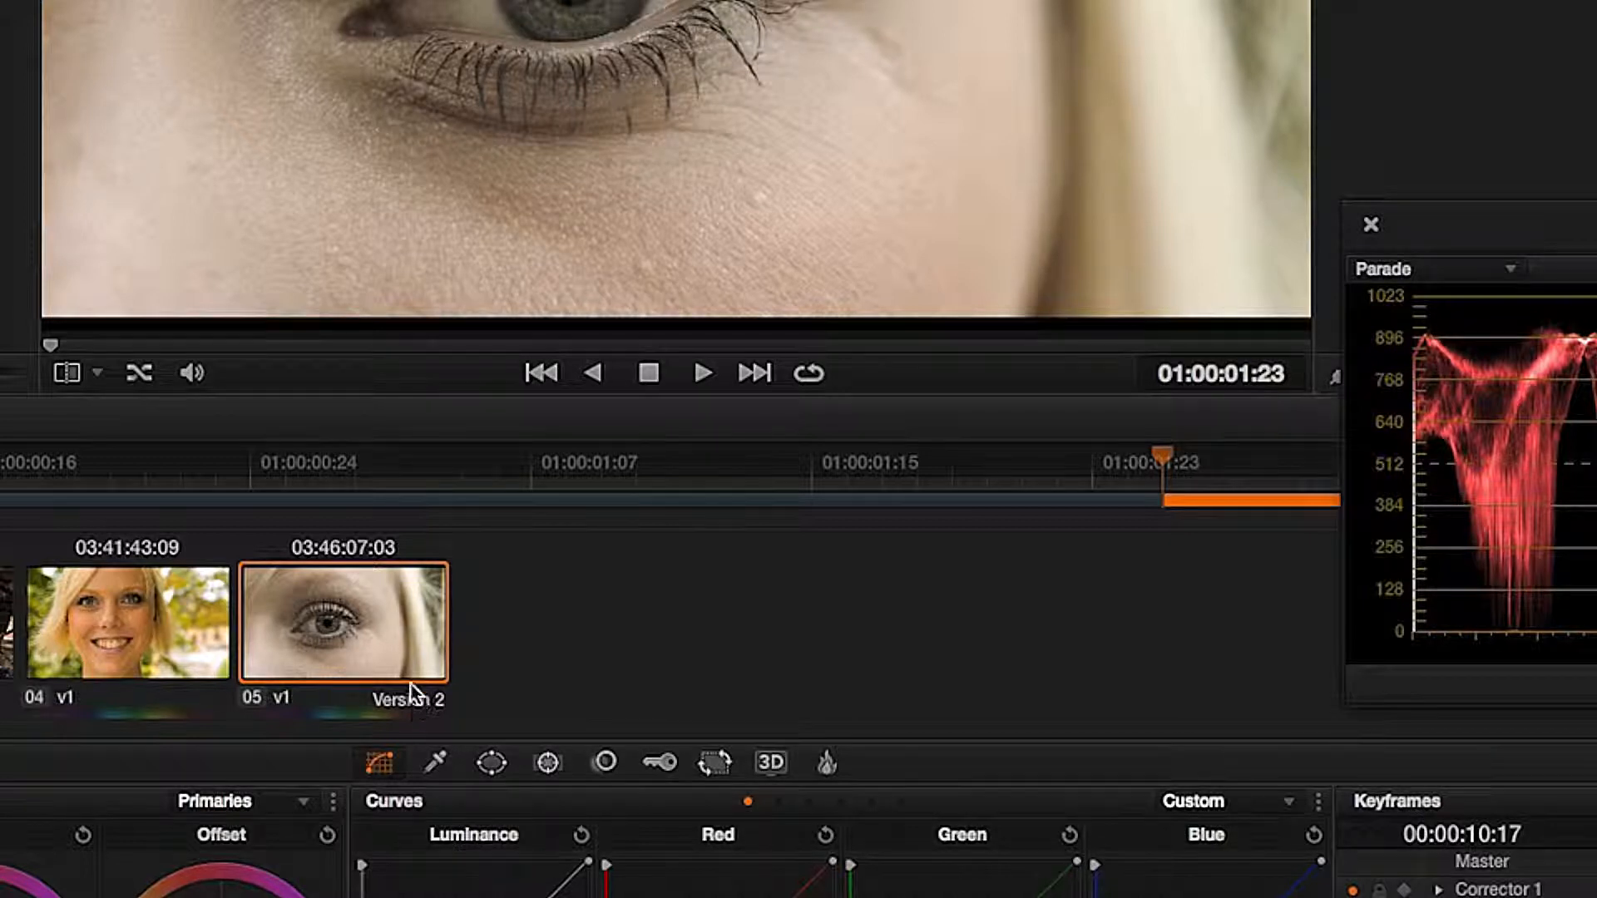
Step: Load local Version 1 of clip 05 and review the commands for adding and switching versions
right_click(407, 656)
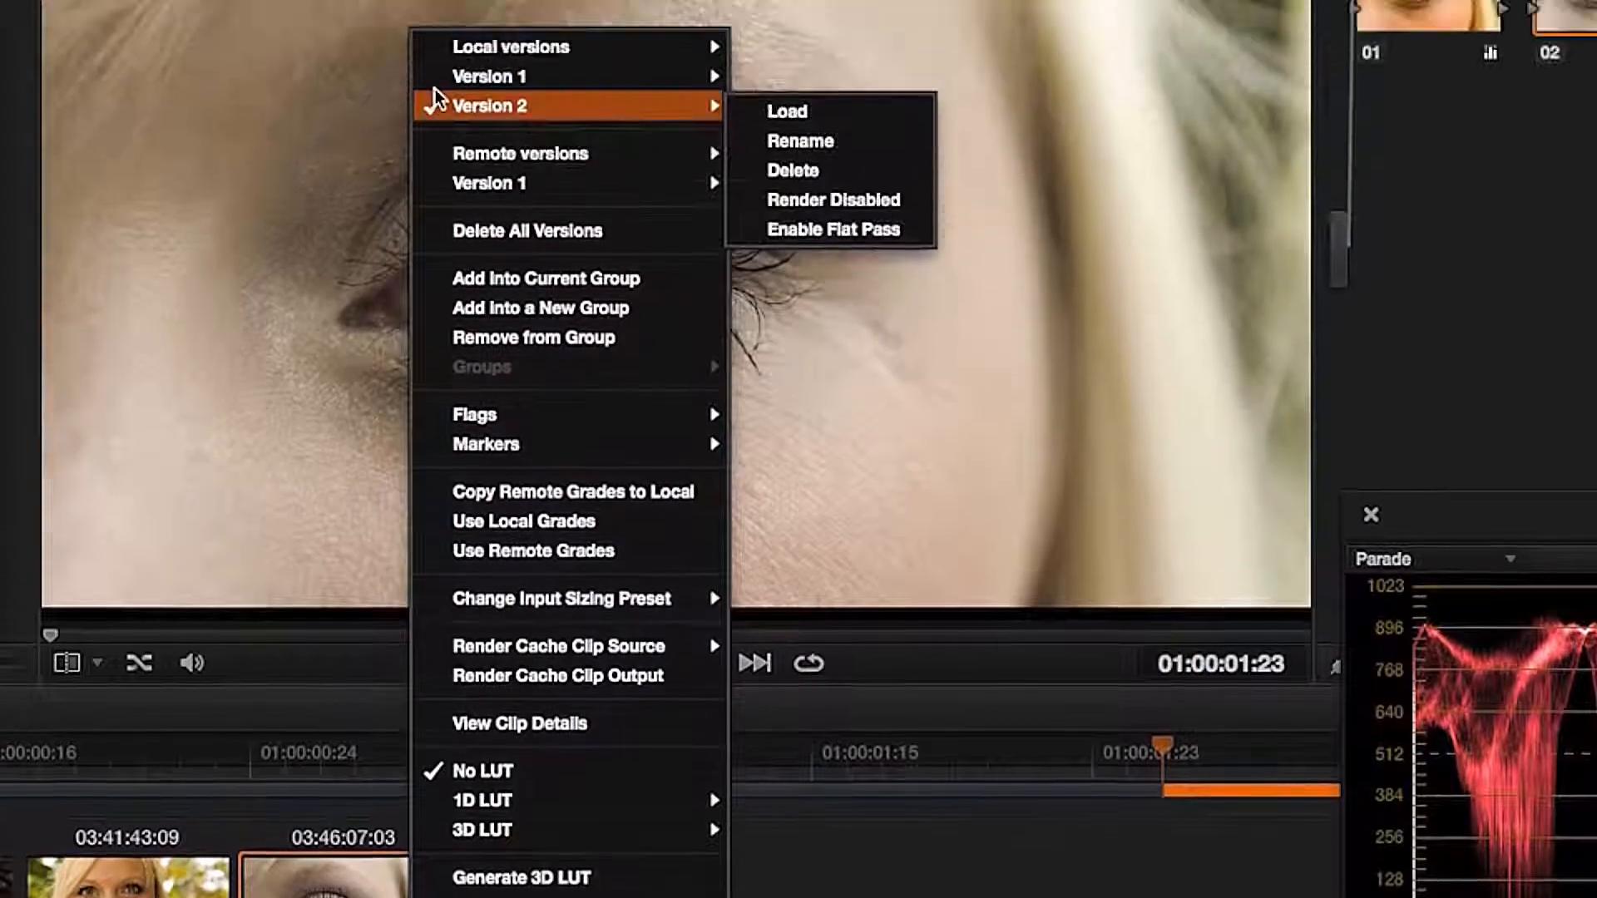
mouse_move(432, 108)
click(803, 104)
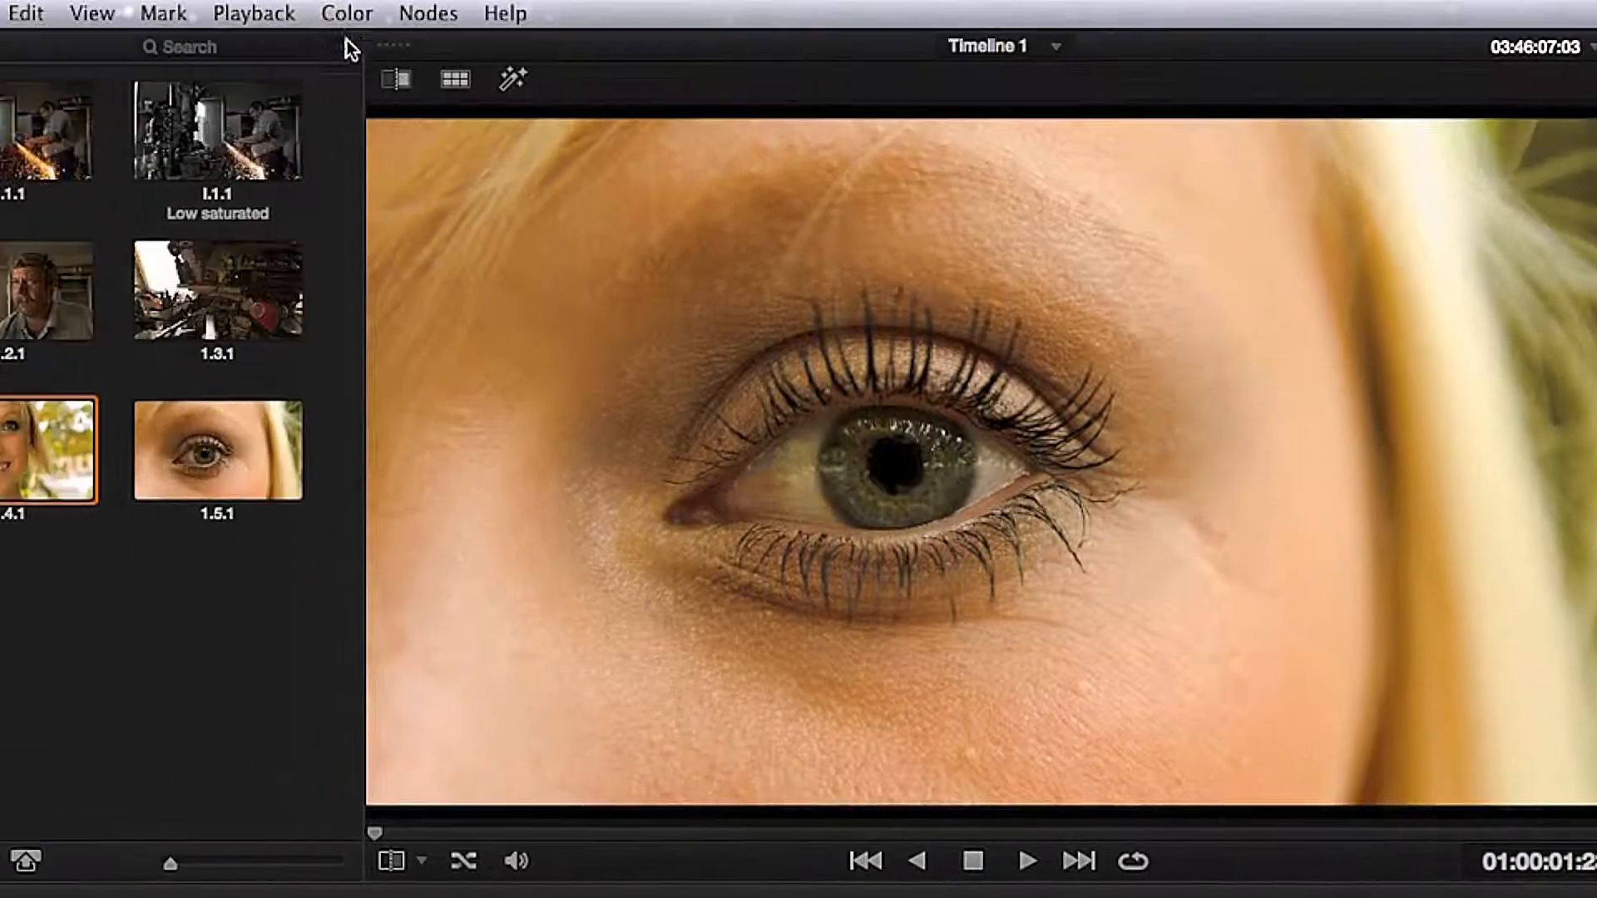
click(347, 15)
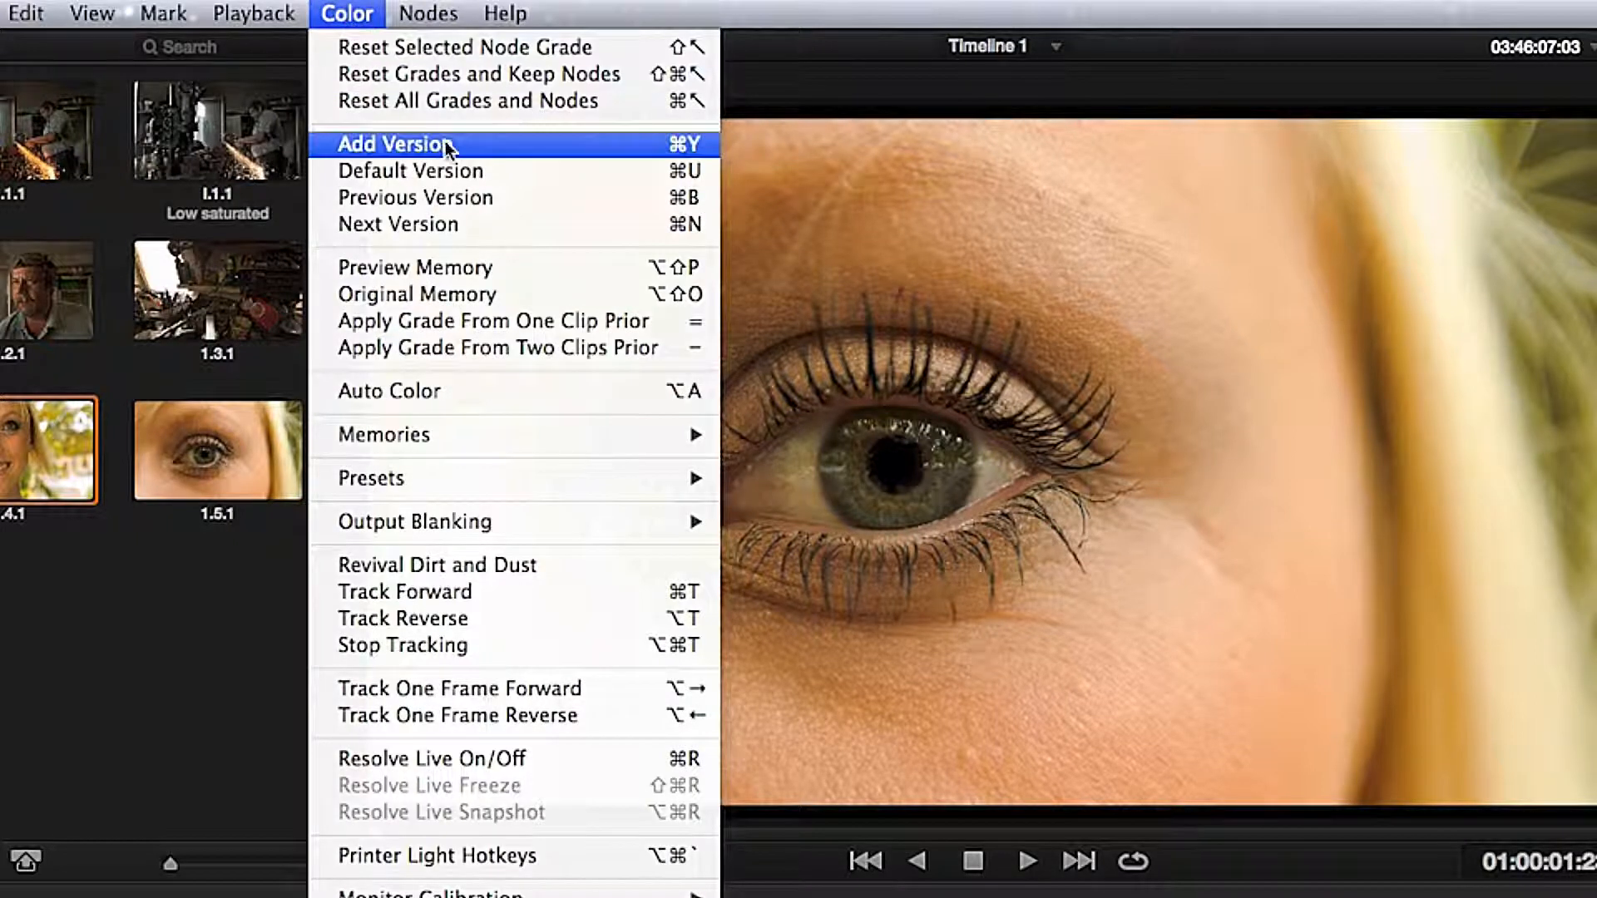
click(616, 225)
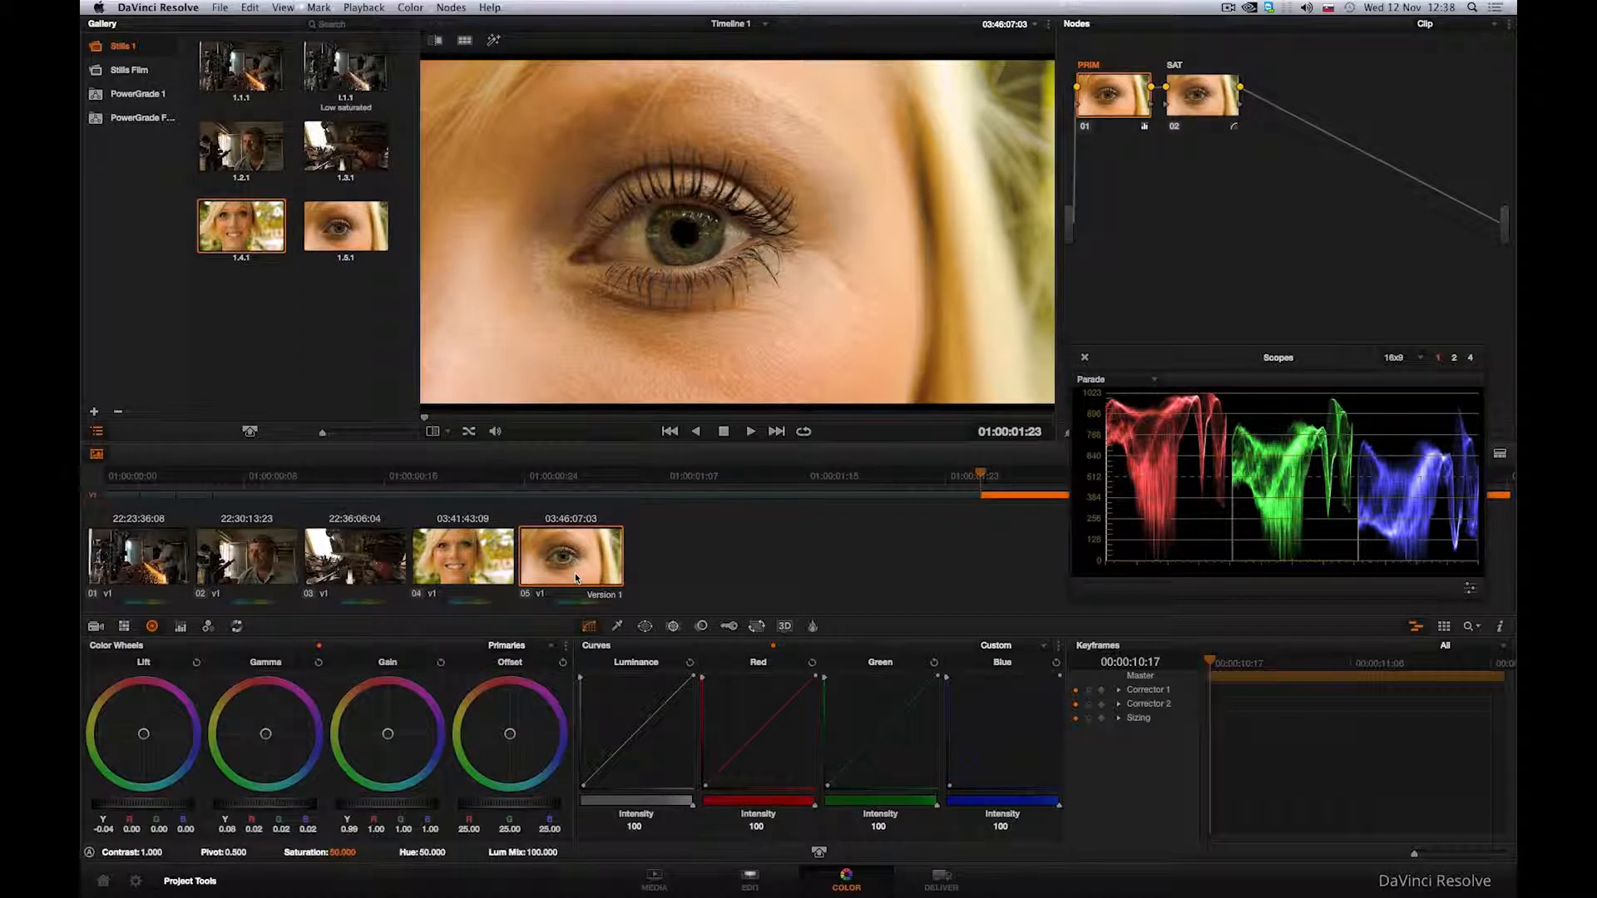
Step: Examine clip 05's local and remote version options and the Color section of the project settings
right_click(576, 572)
mouse_move(417, 73)
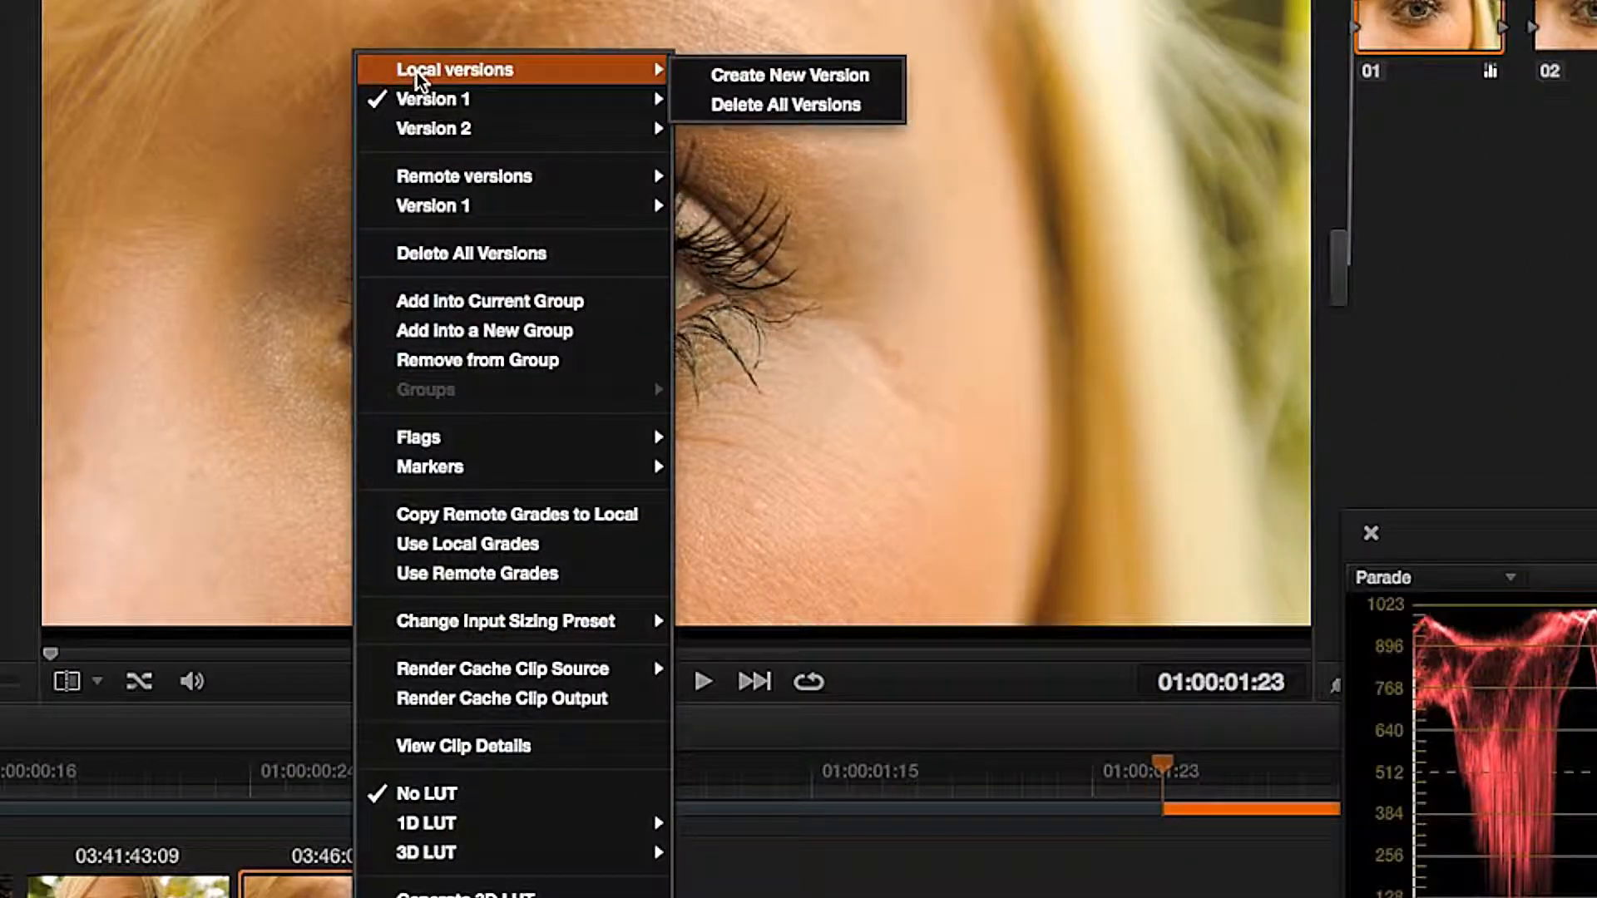
mouse_move(417, 184)
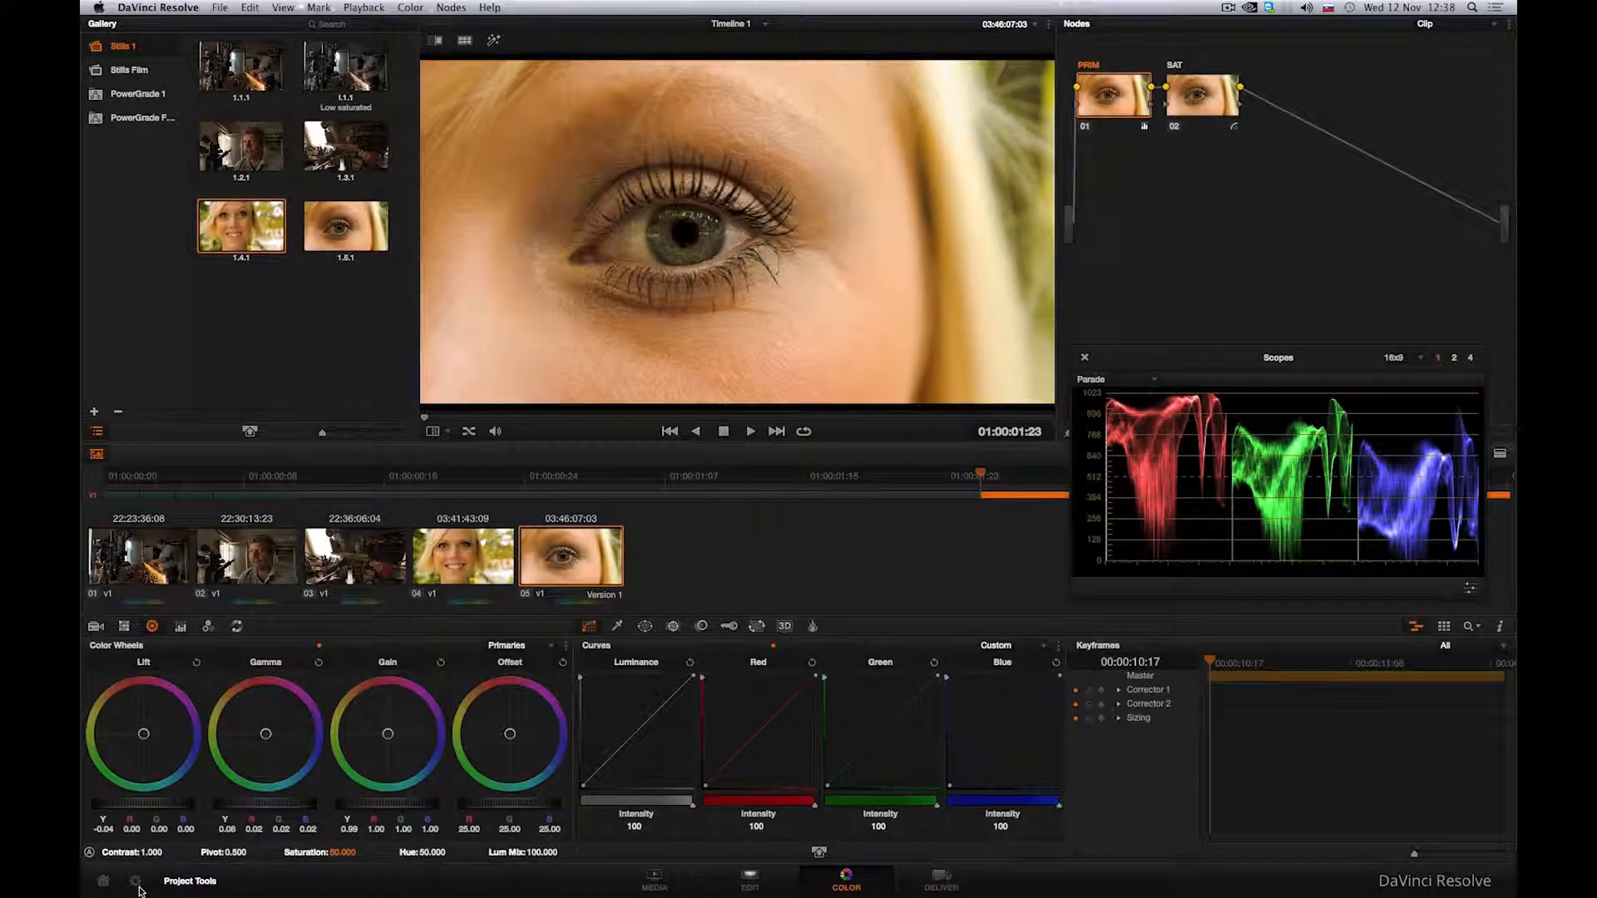
click(135, 880)
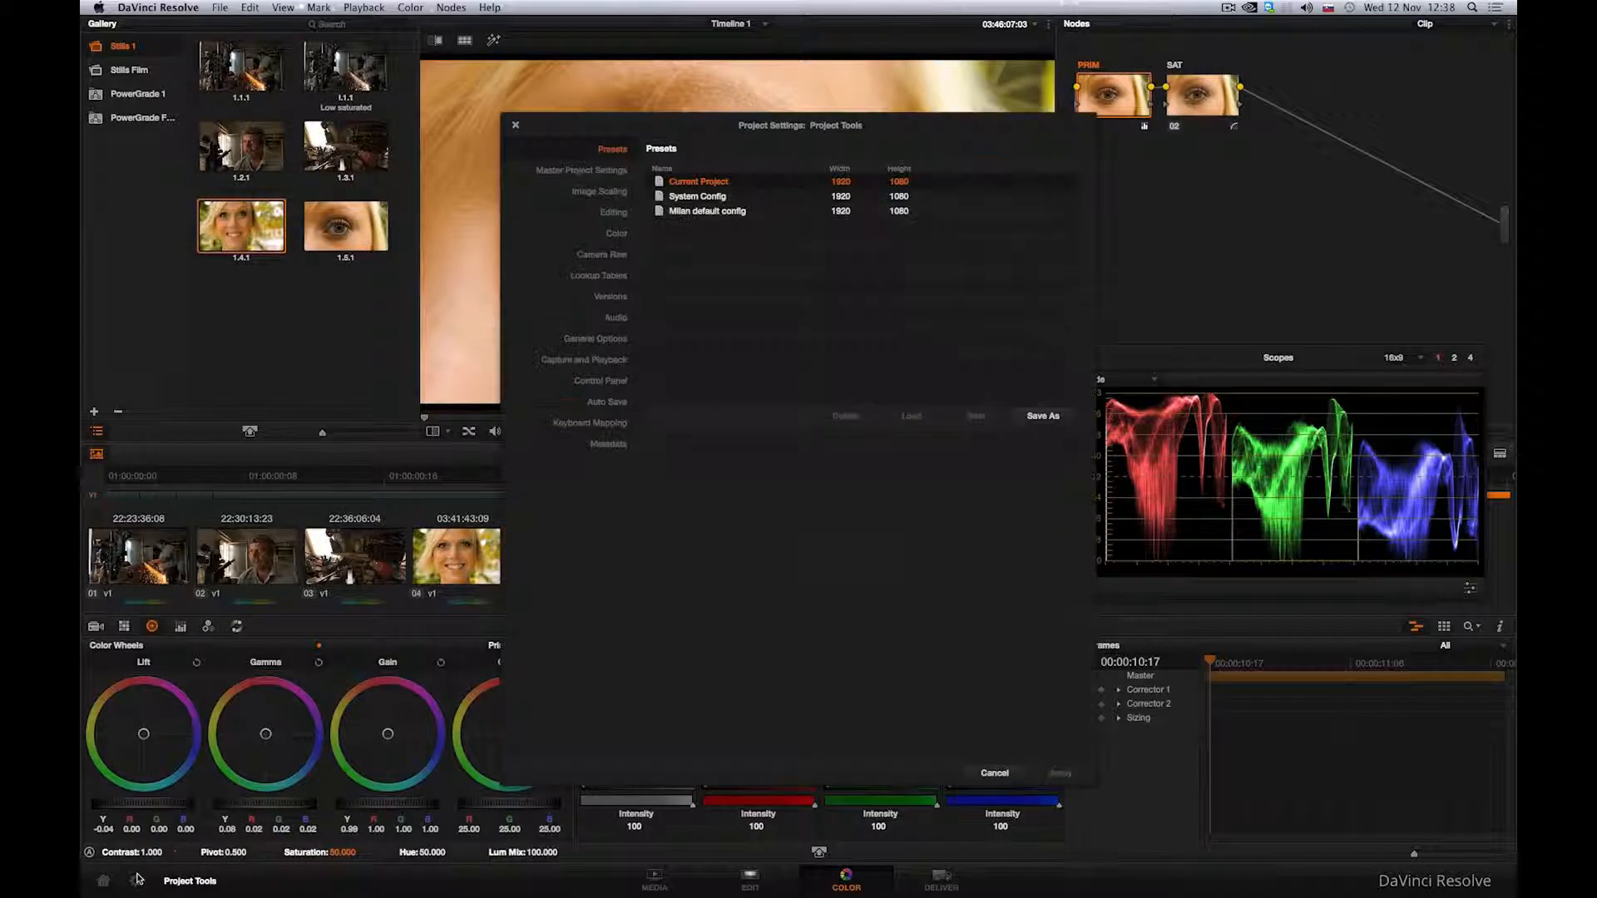
click(617, 234)
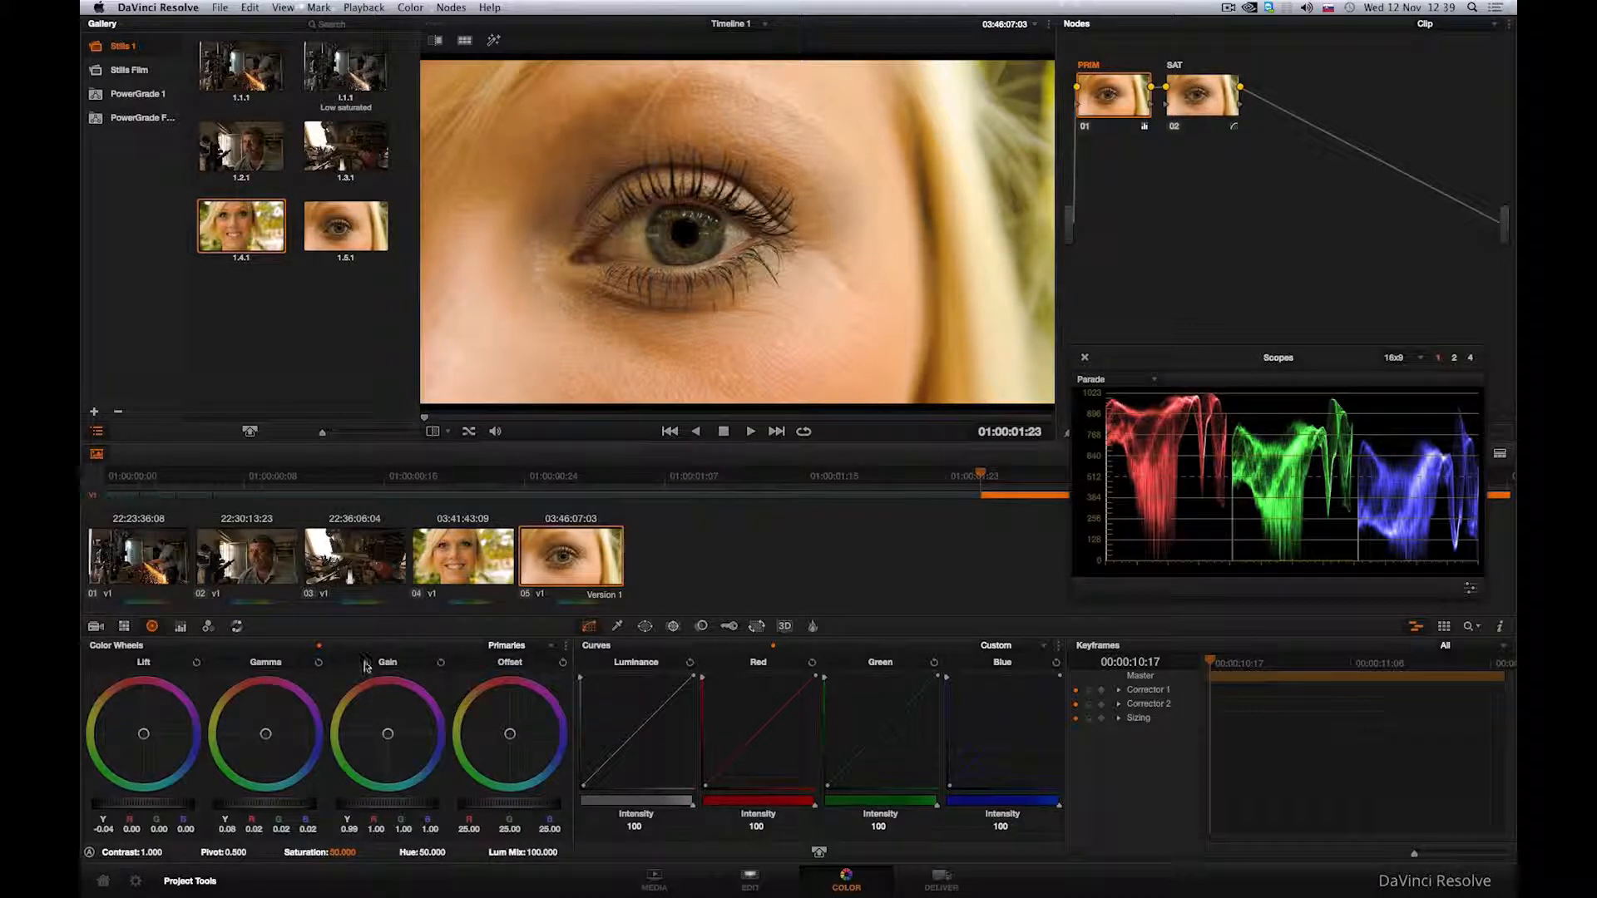
Step: Push clip 05's gamma and gain color balance strongly toward blue, to about 0.47 blue gamma and 1.47 blue gain
drag(407, 746, 416, 752)
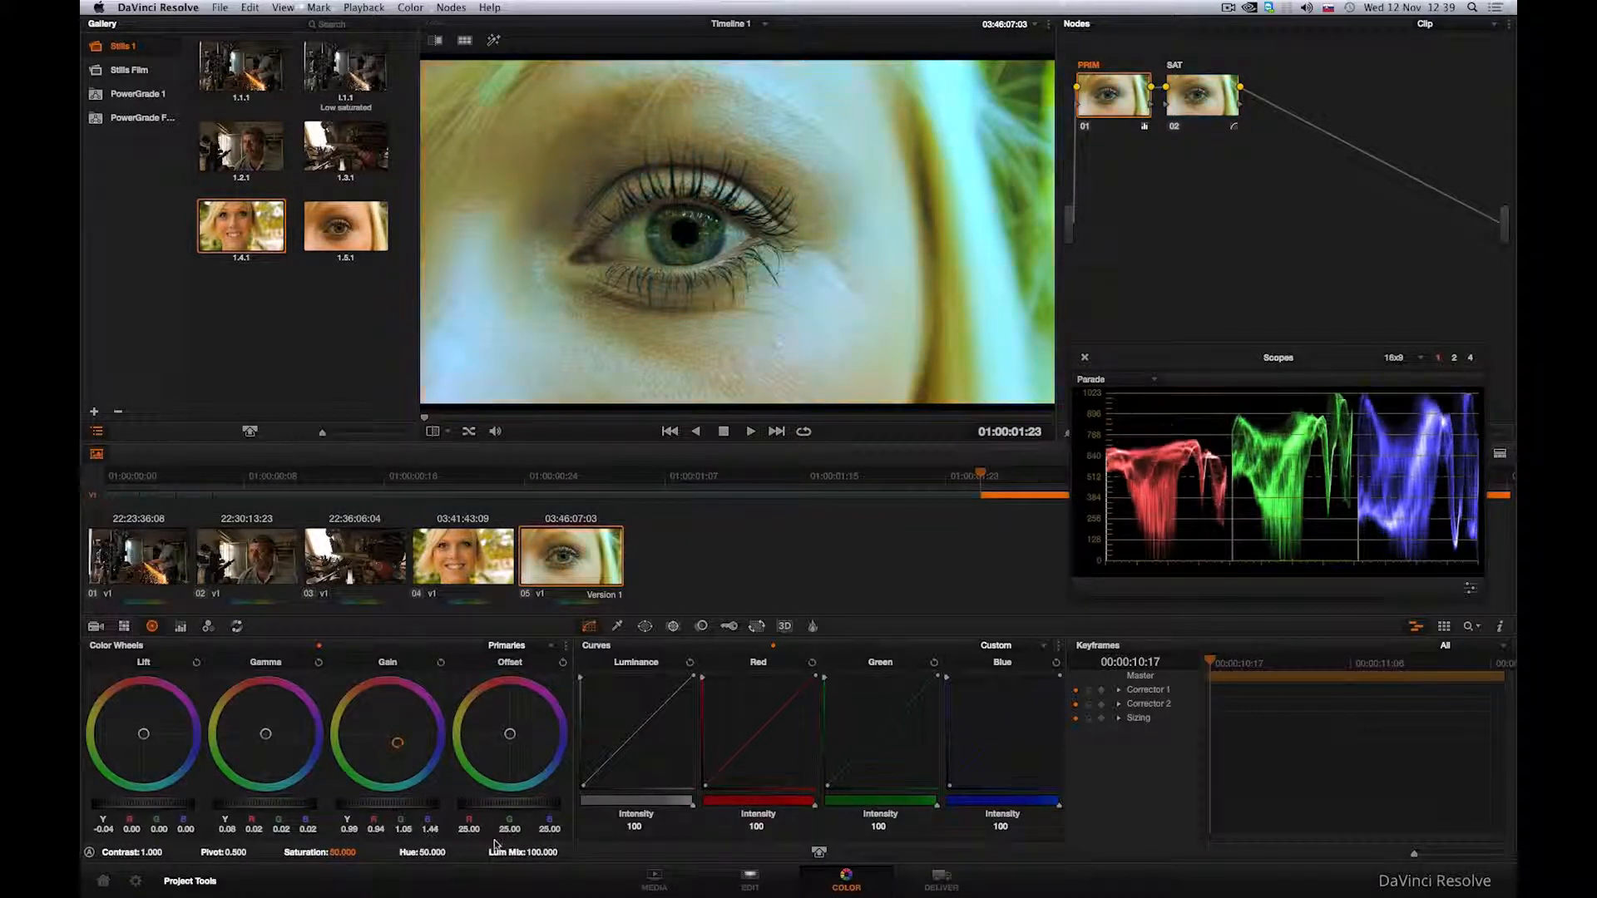
drag(266, 733, 295, 751)
drag(398, 746, 418, 780)
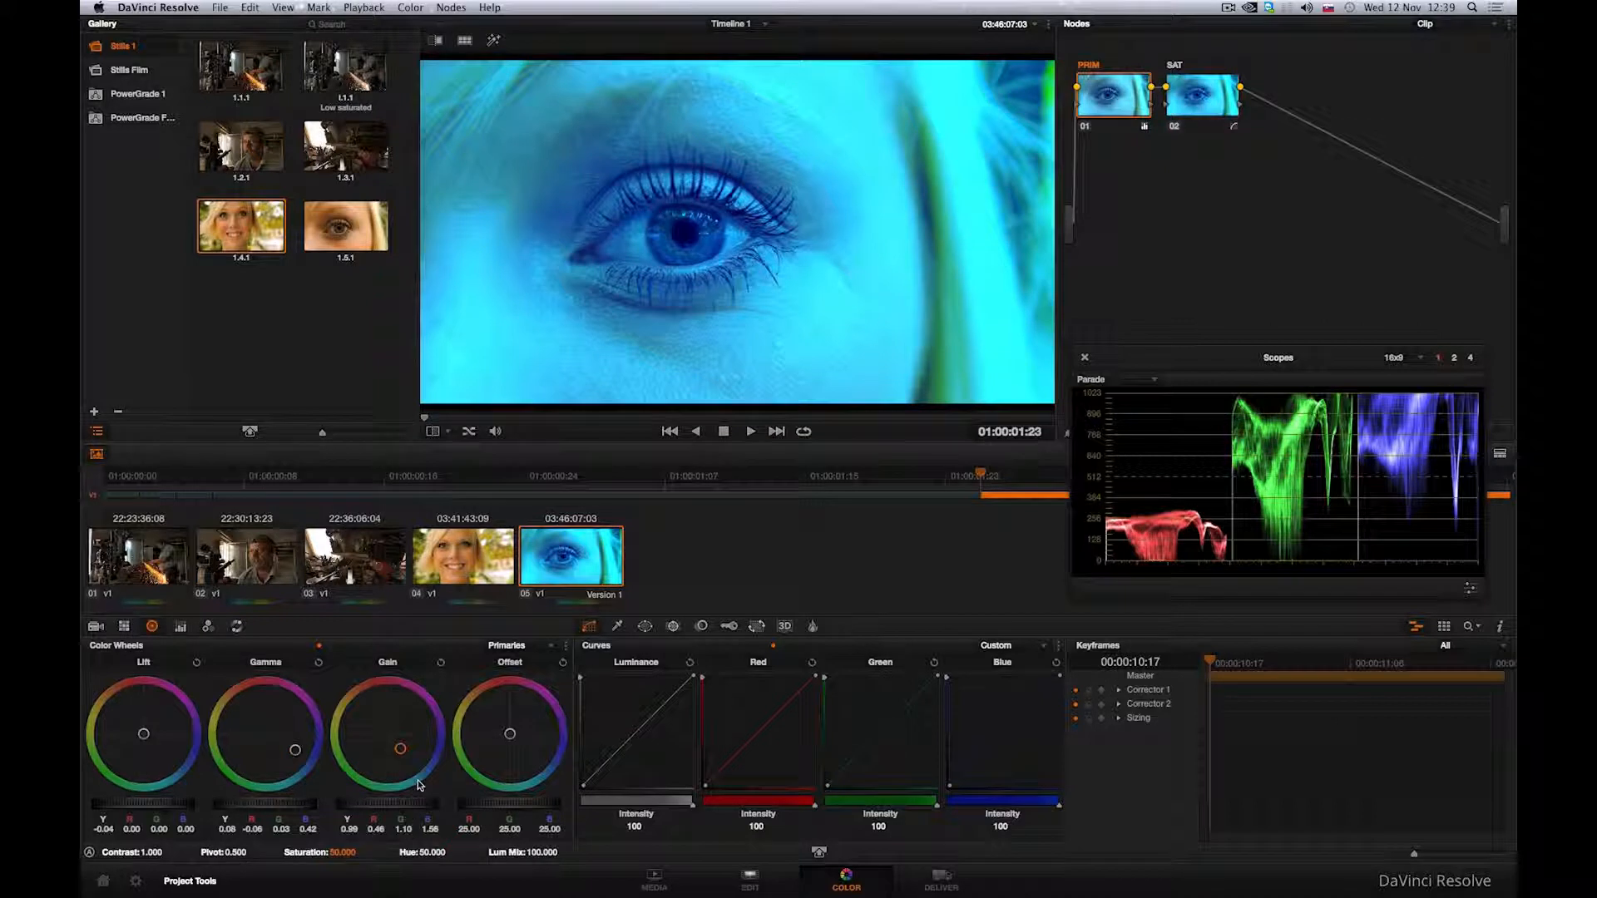
drag(305, 770, 323, 778)
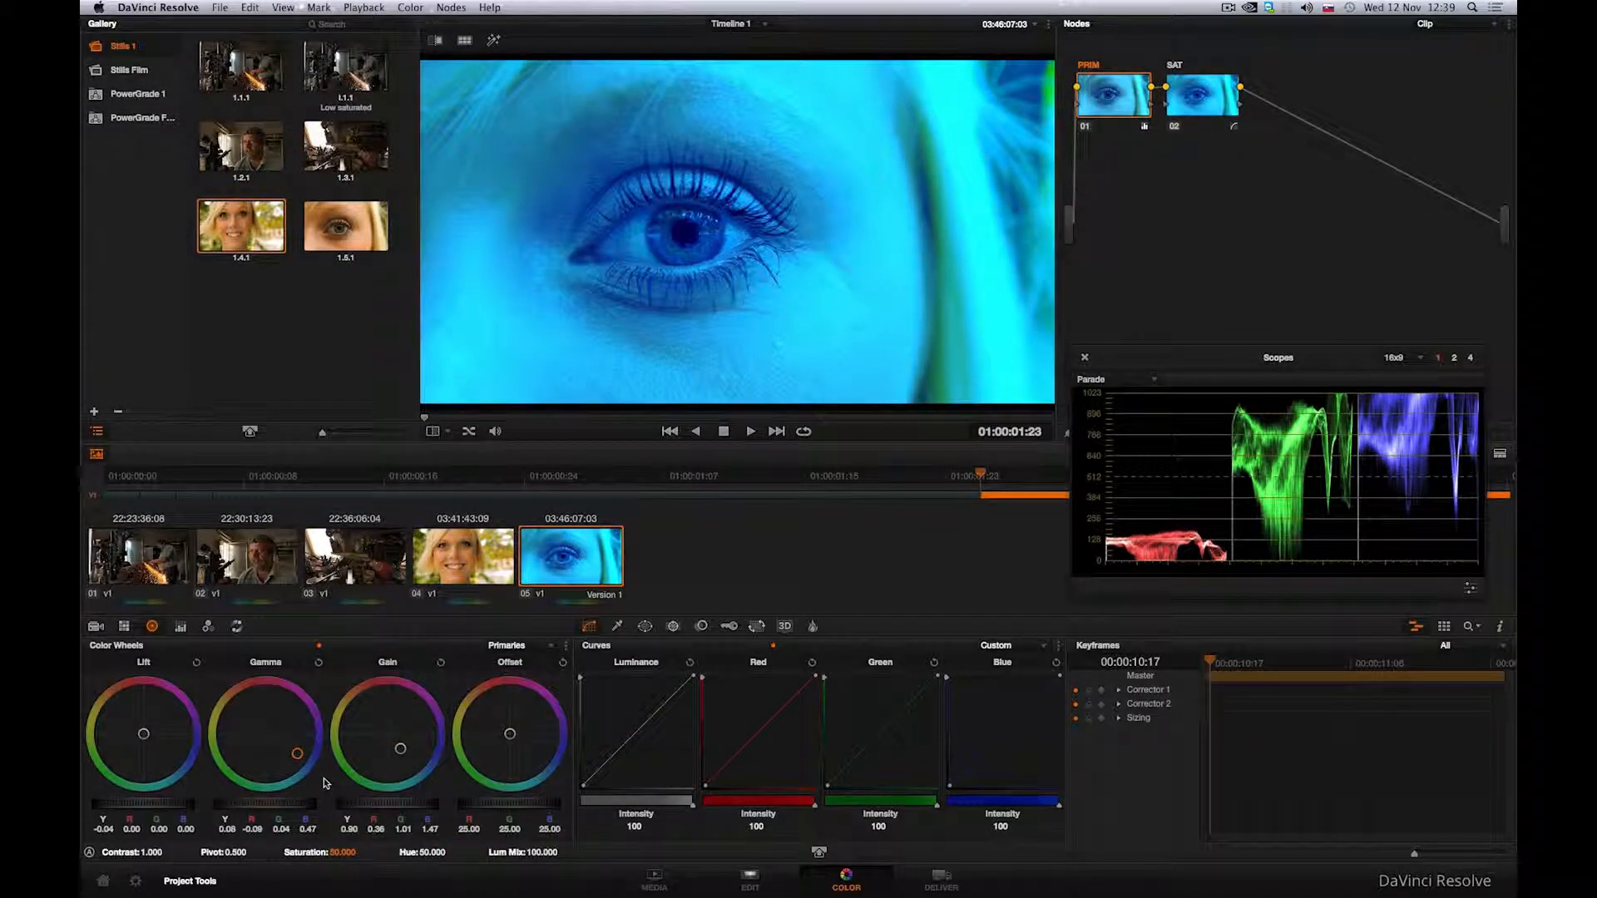
Step: Create an empty timeline named Timeline 2 on the Edit page and add the eye close-up clip to its start
click(767, 878)
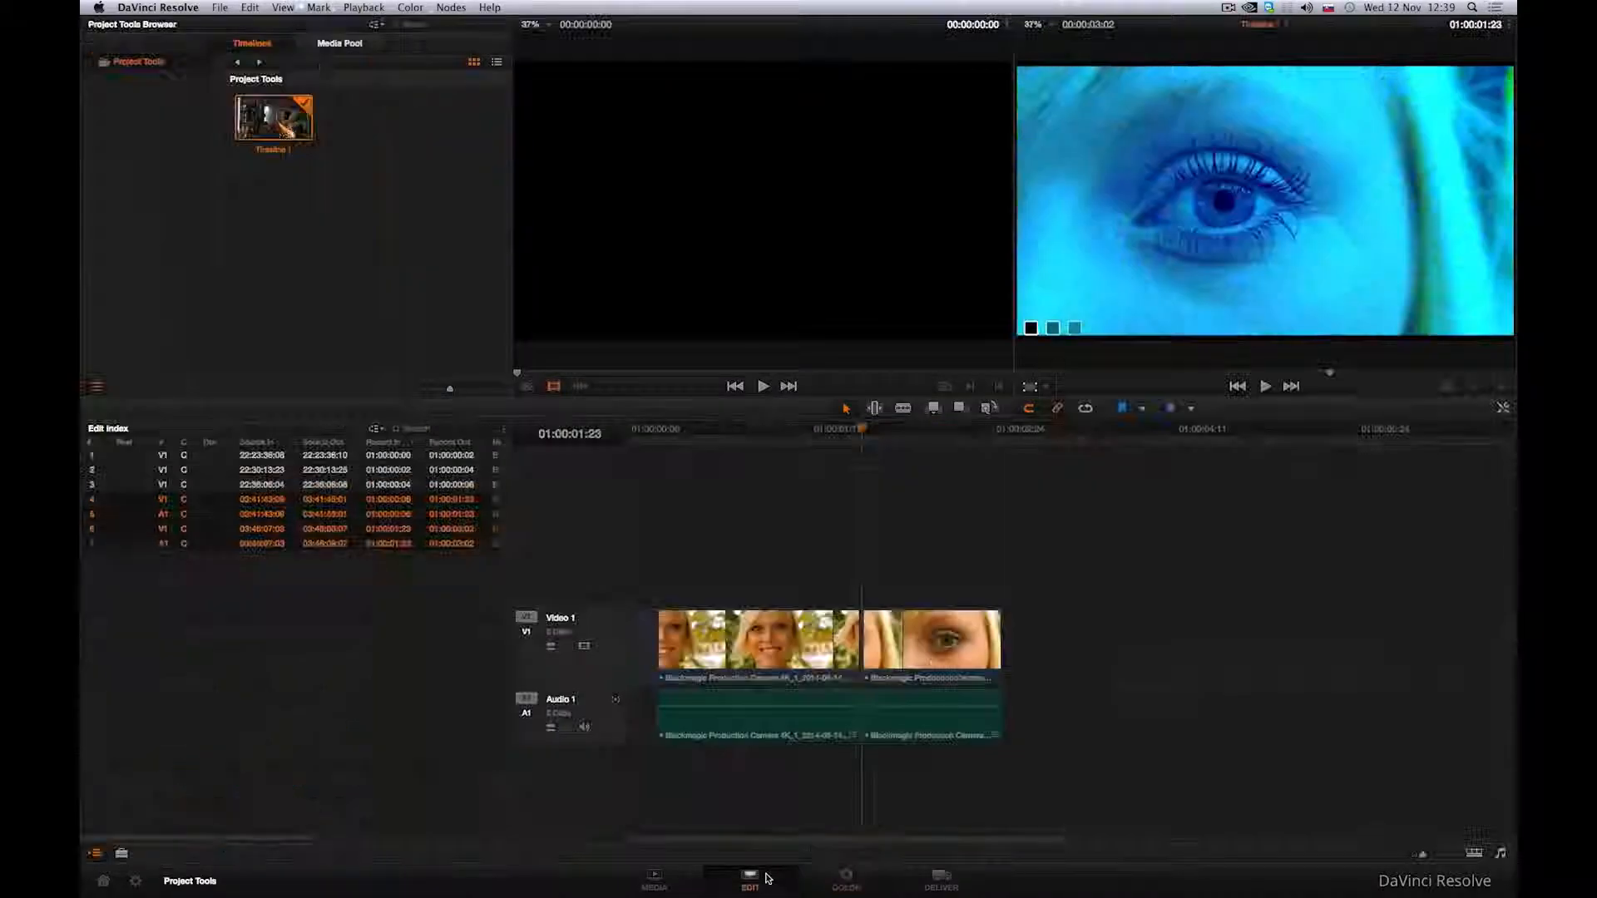
right_click(382, 250)
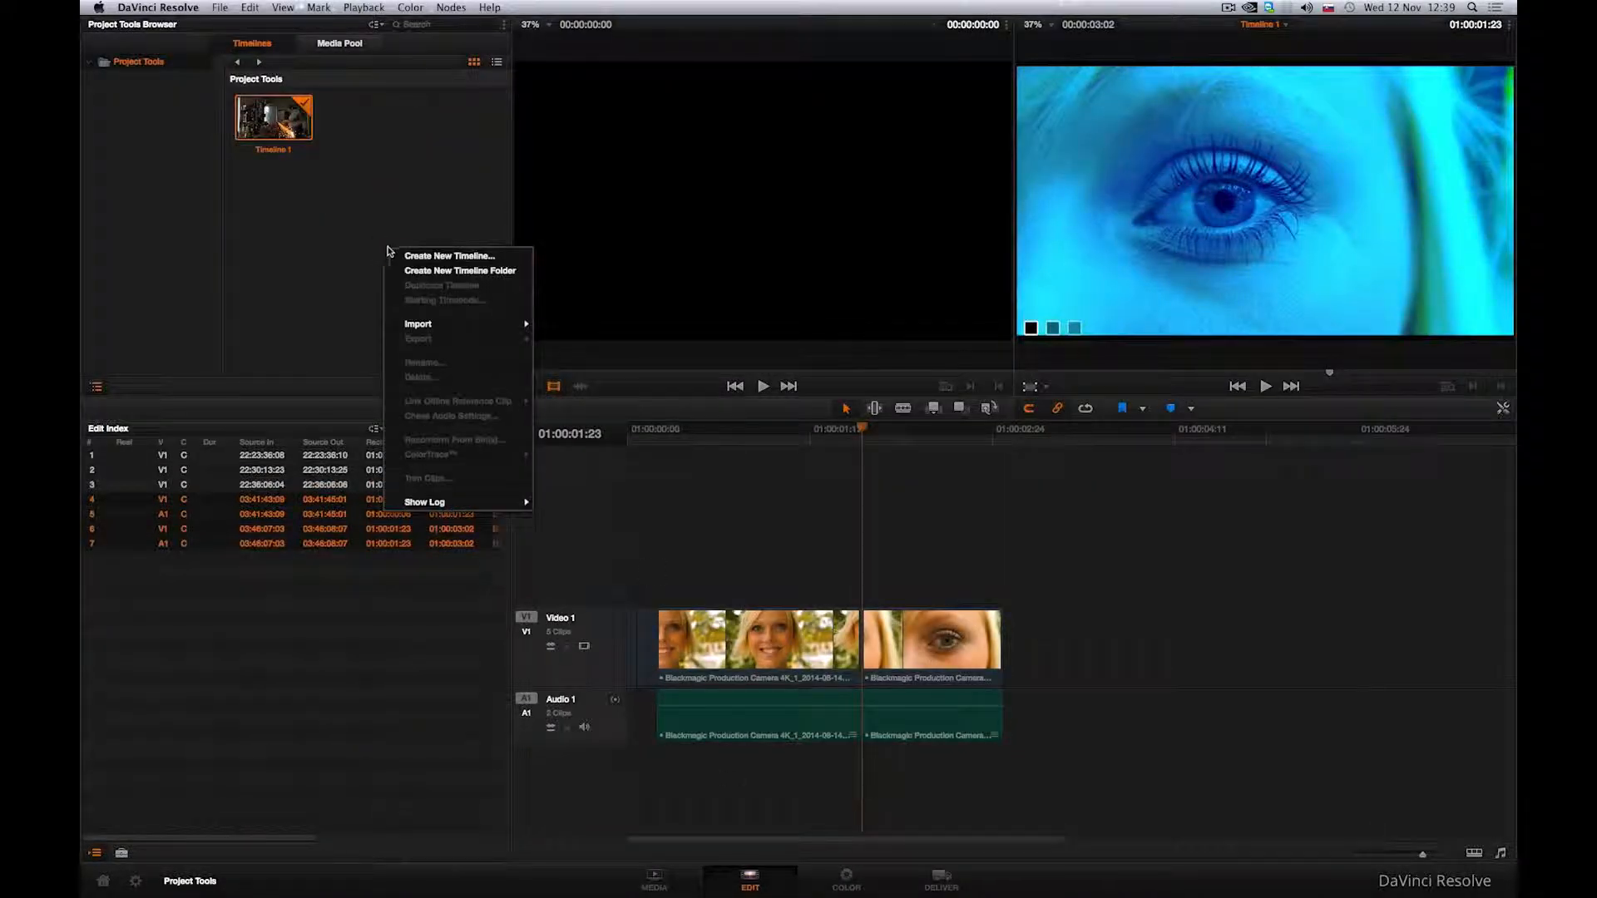
click(395, 255)
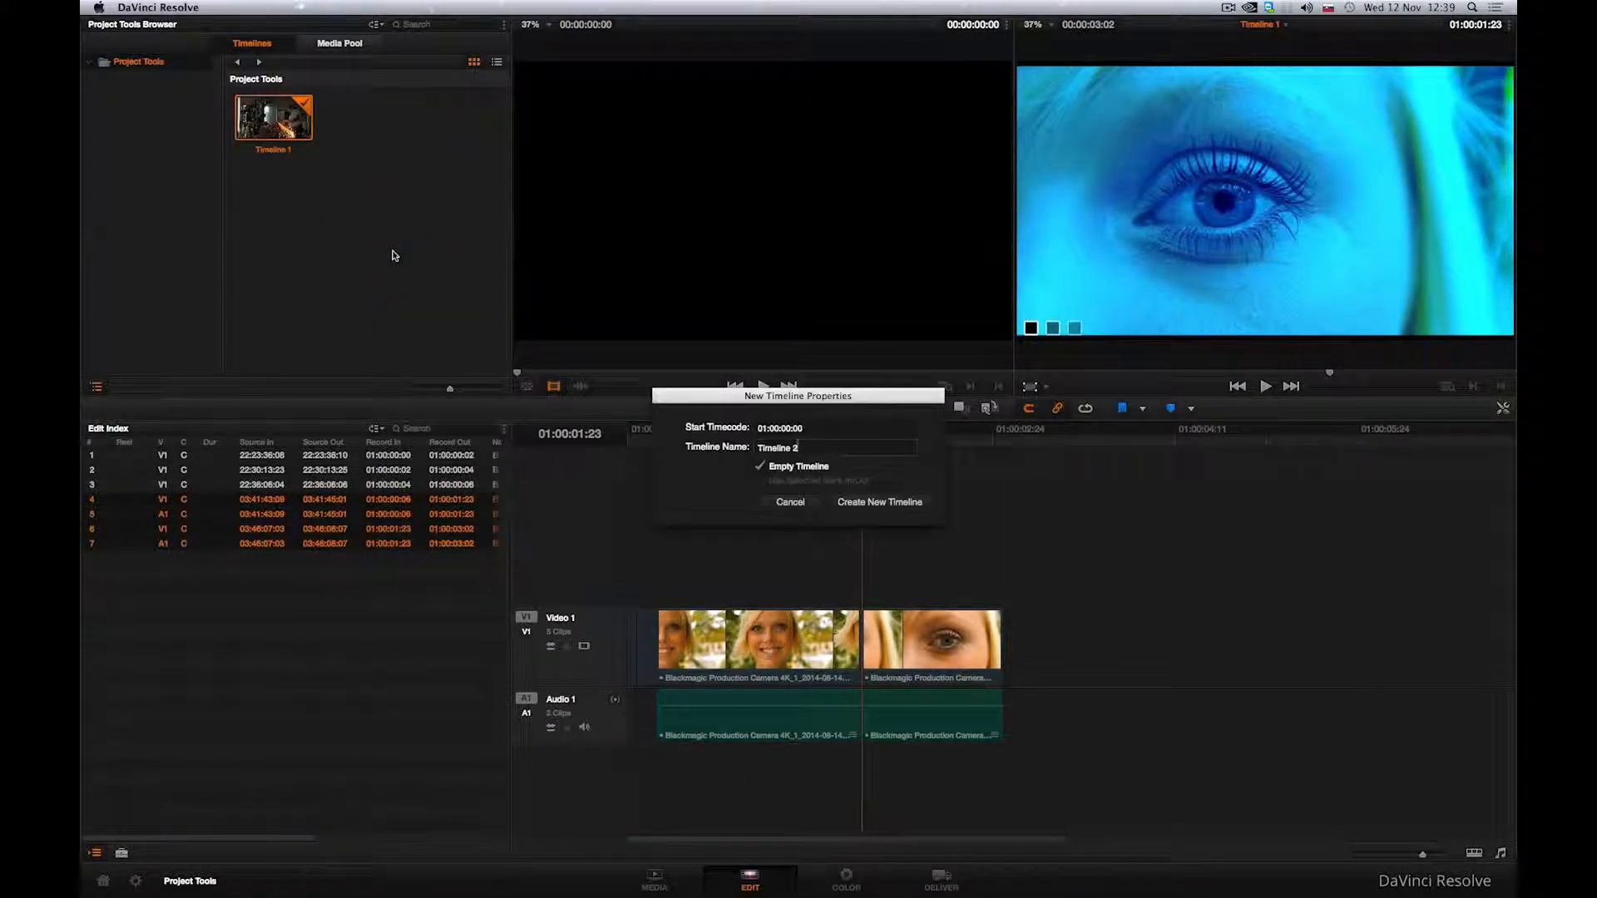
click(865, 503)
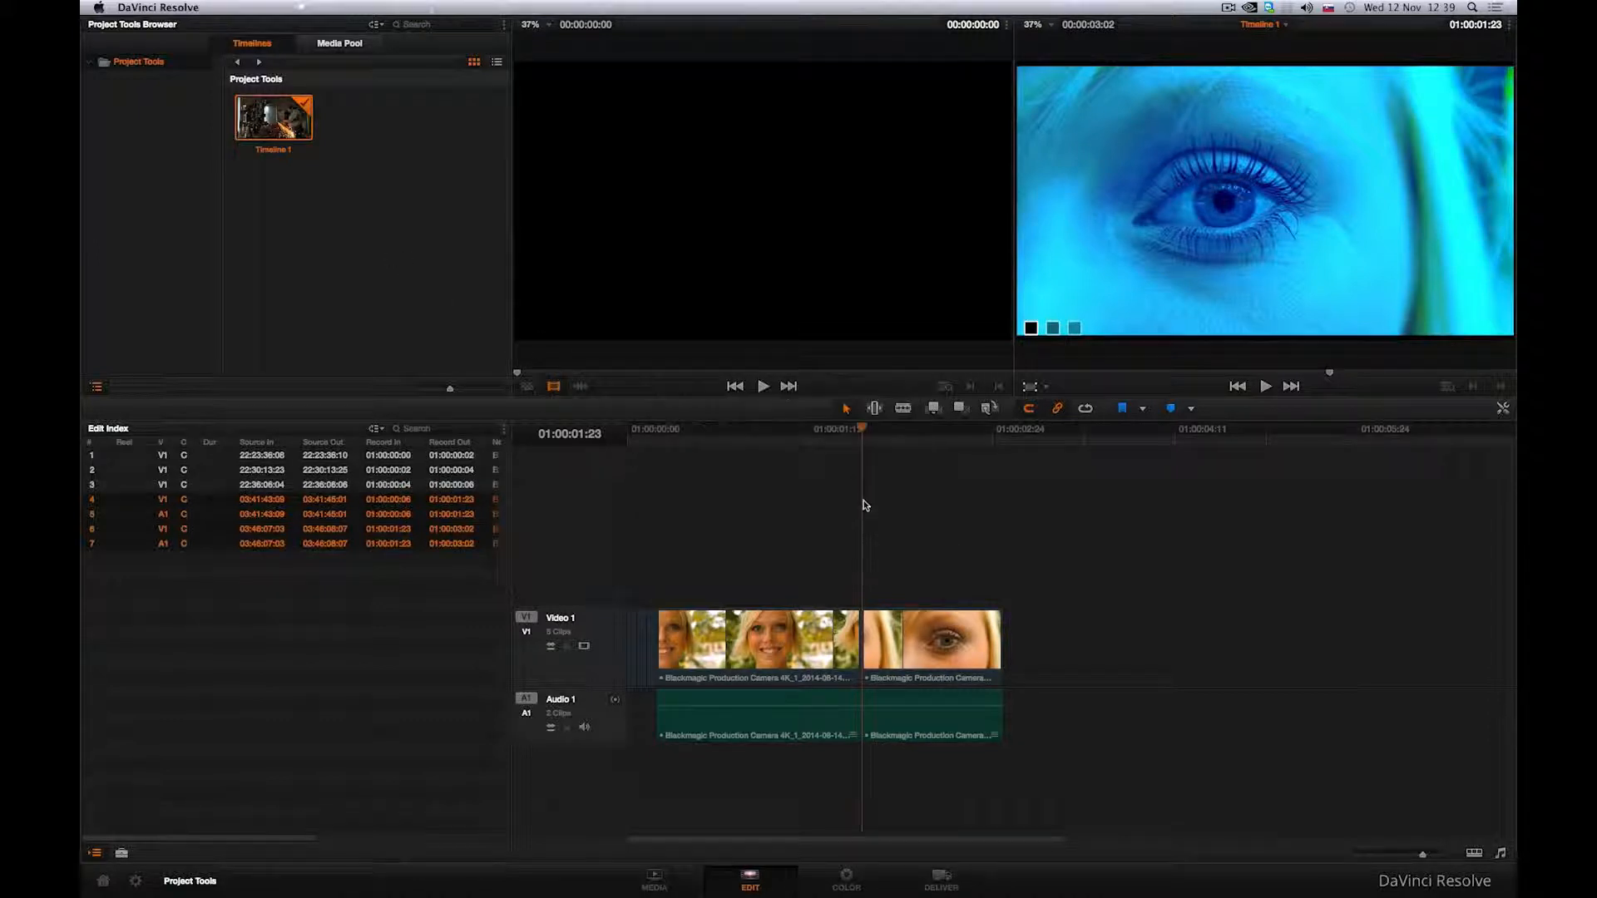
click(341, 44)
drag(302, 254, 632, 662)
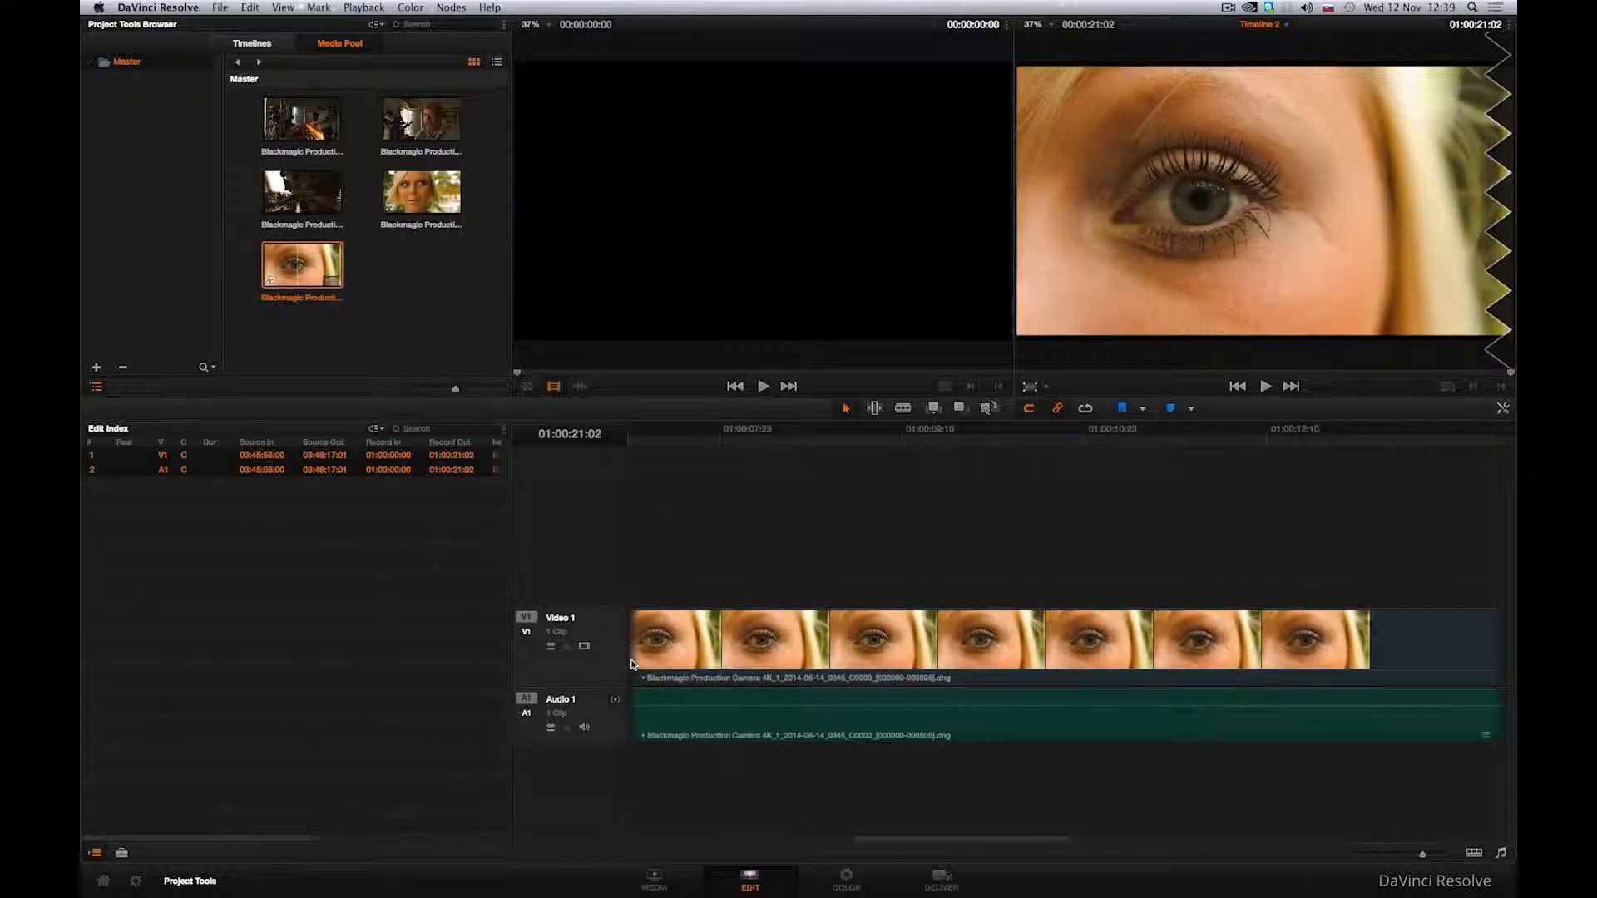
Step: Examine the local and remote versions of Timeline 2's clip on the Color page
click(846, 880)
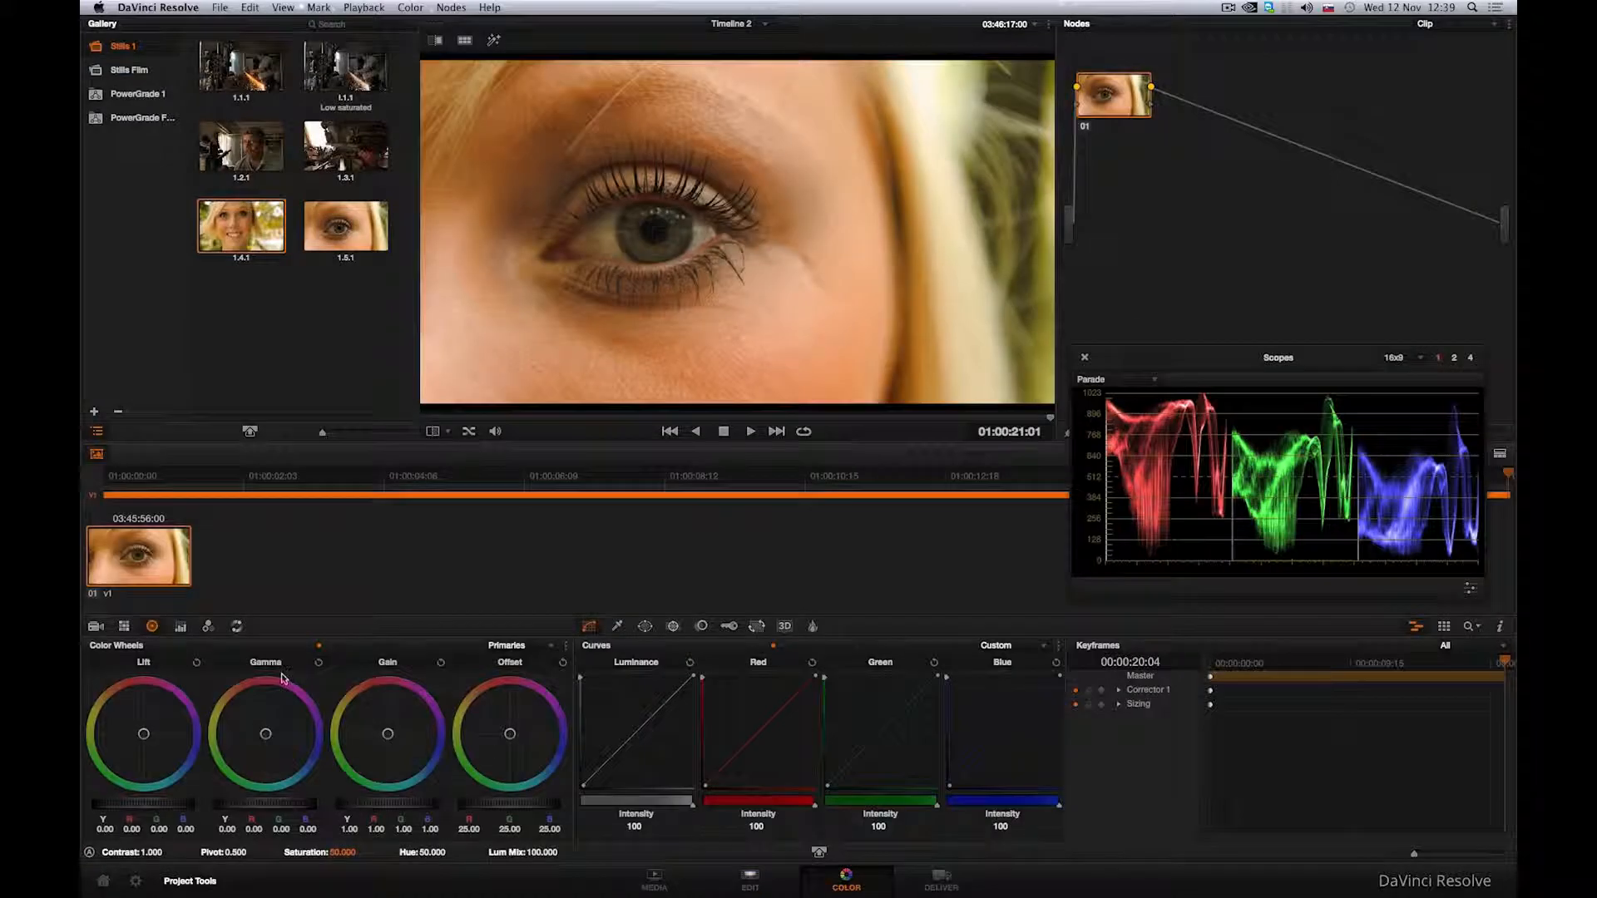
right_click(132, 570)
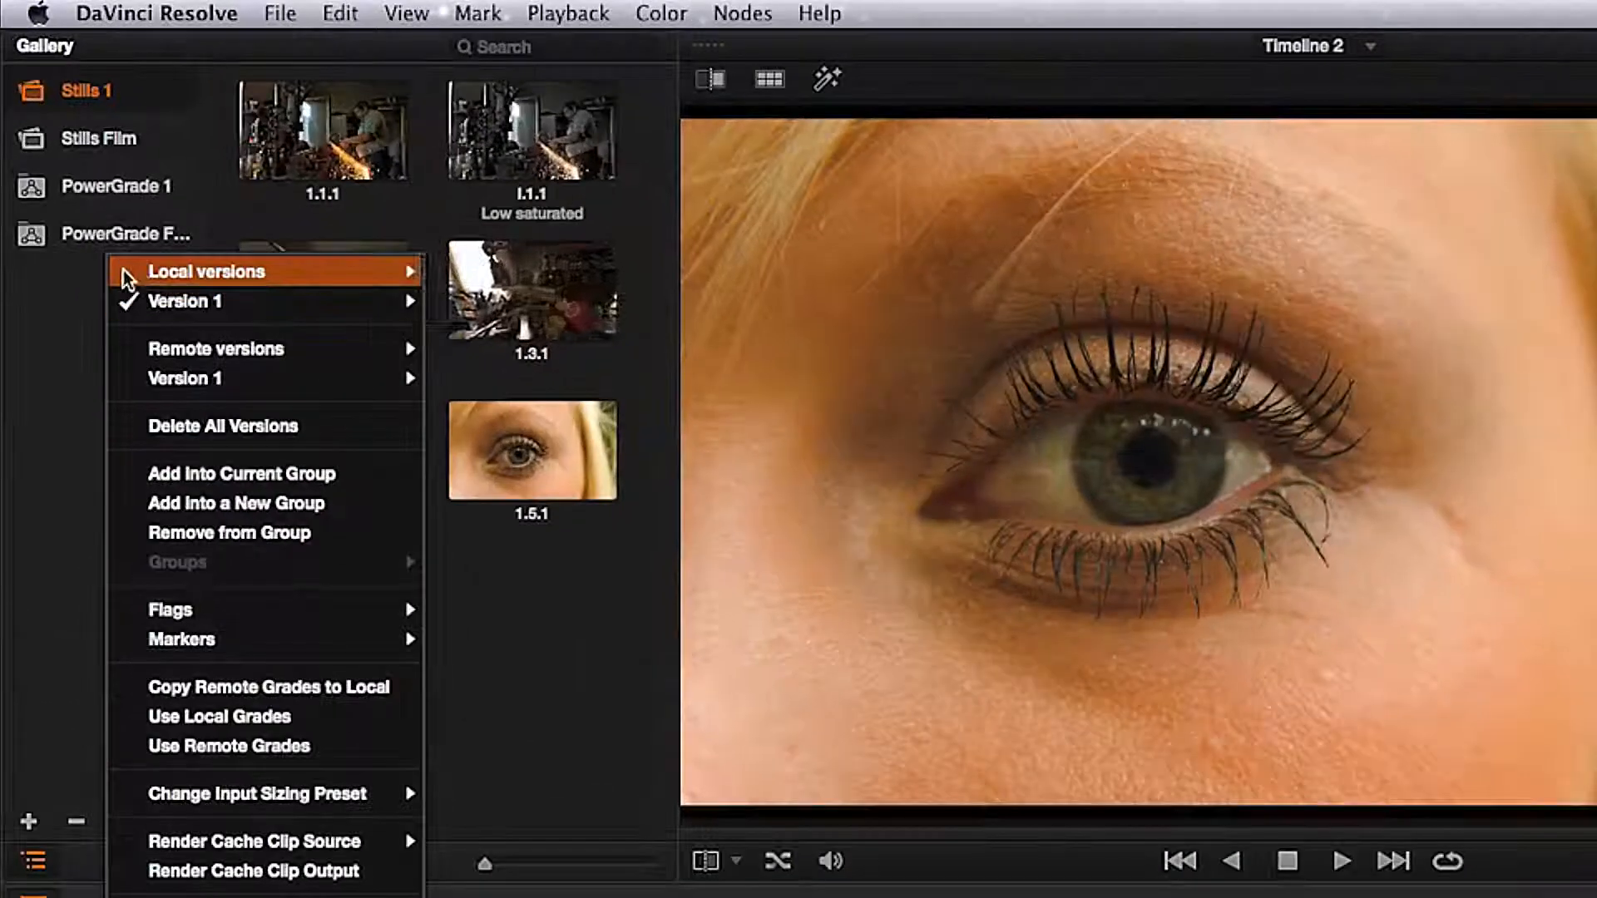
mouse_move(148, 134)
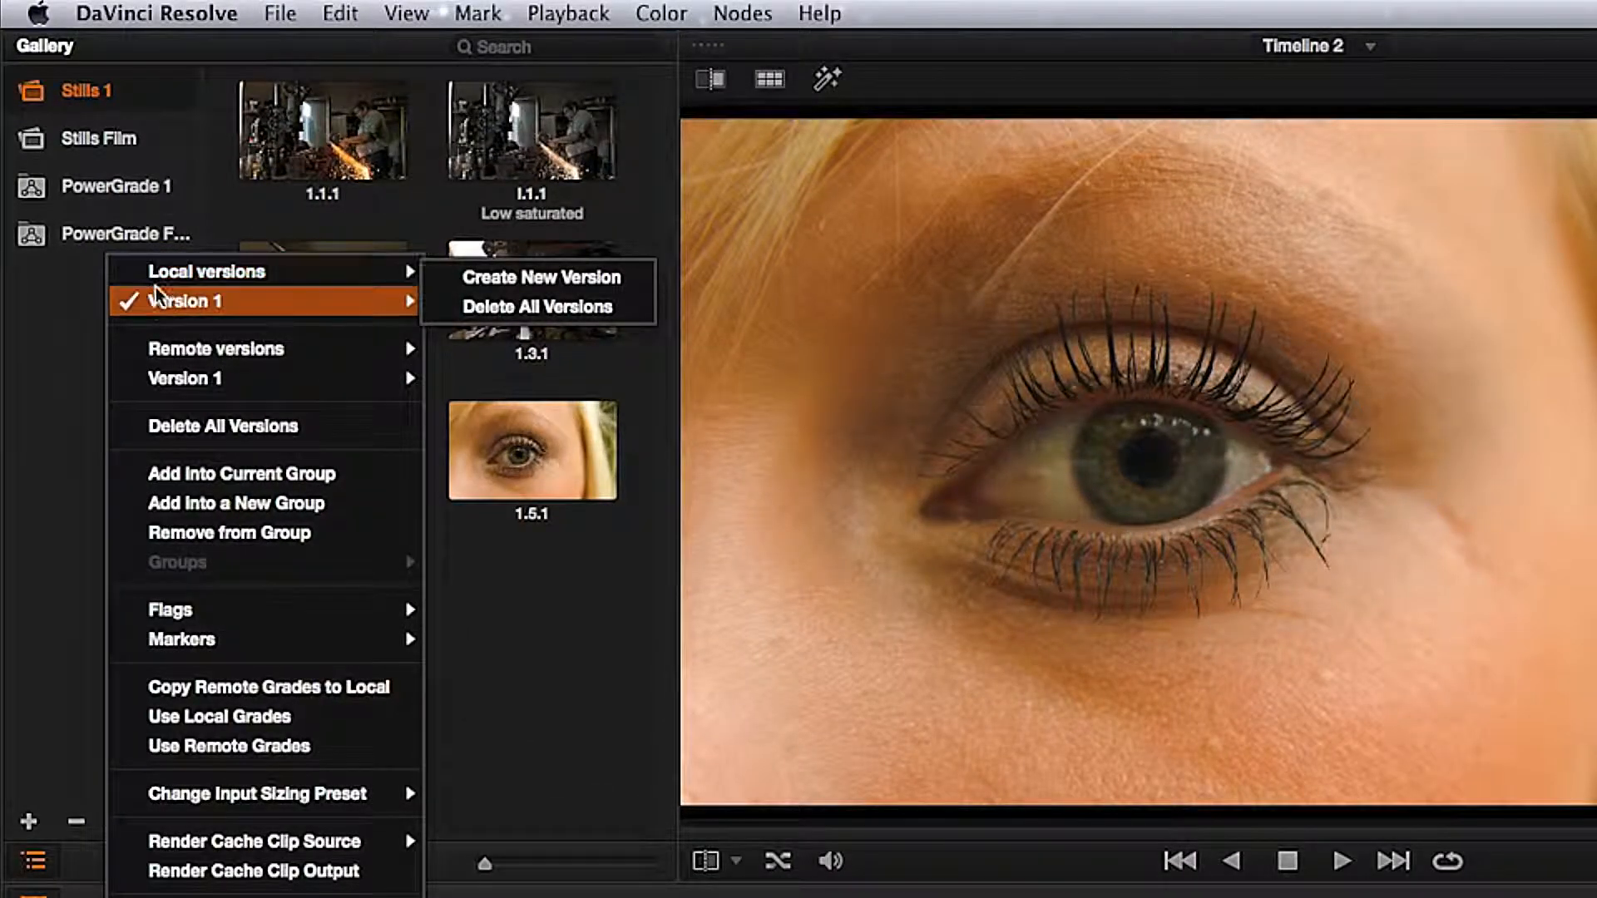
mouse_move(186, 304)
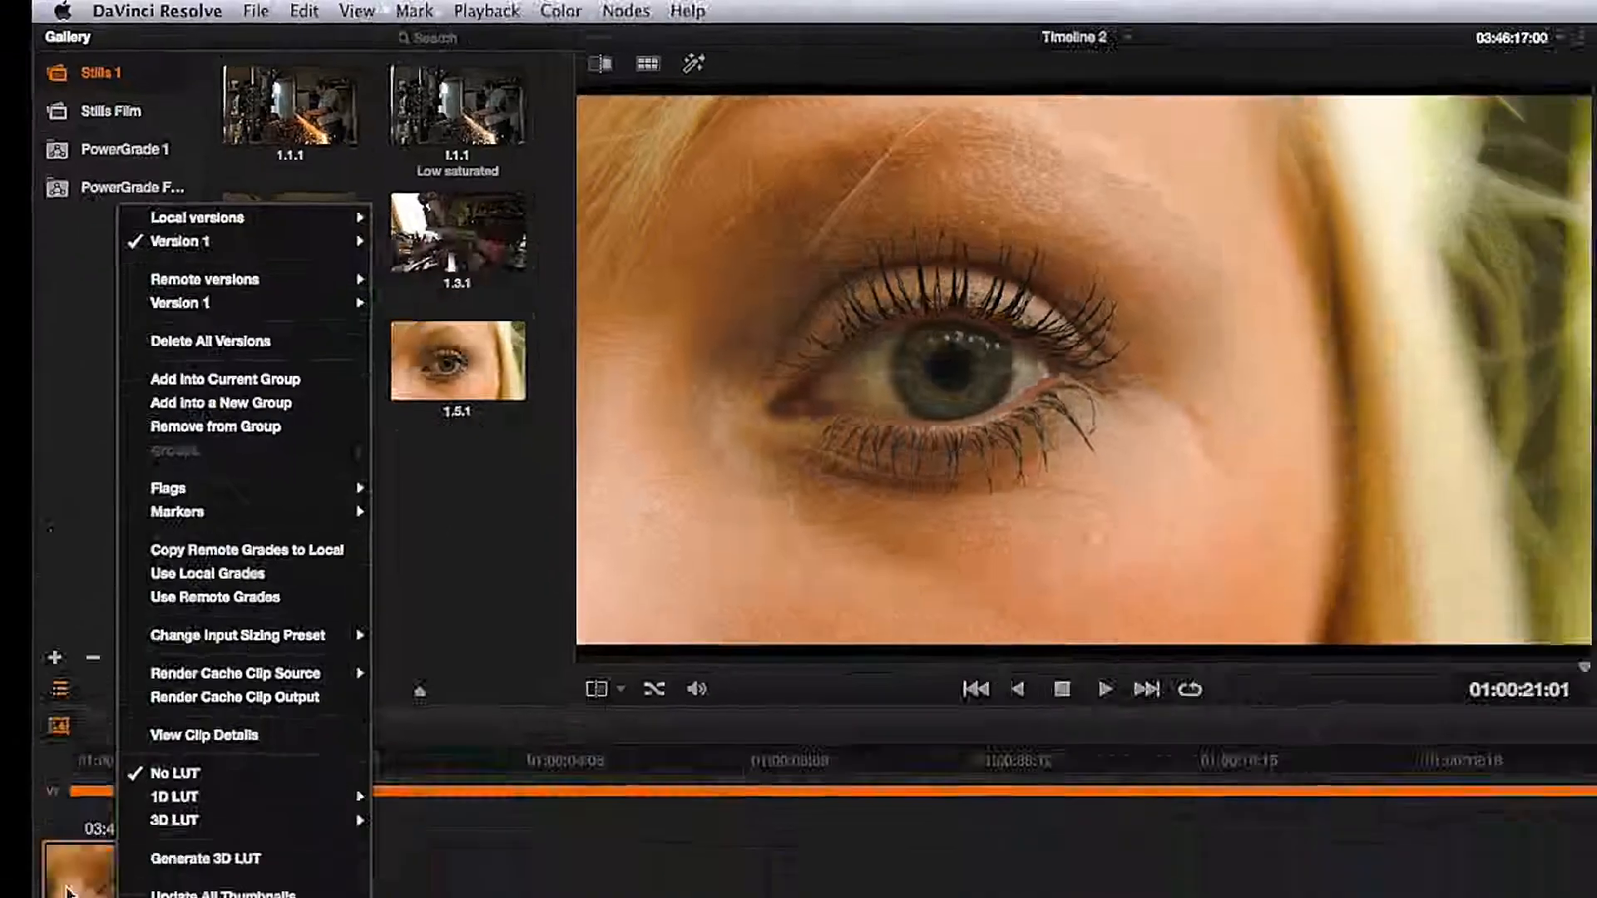
click(101, 556)
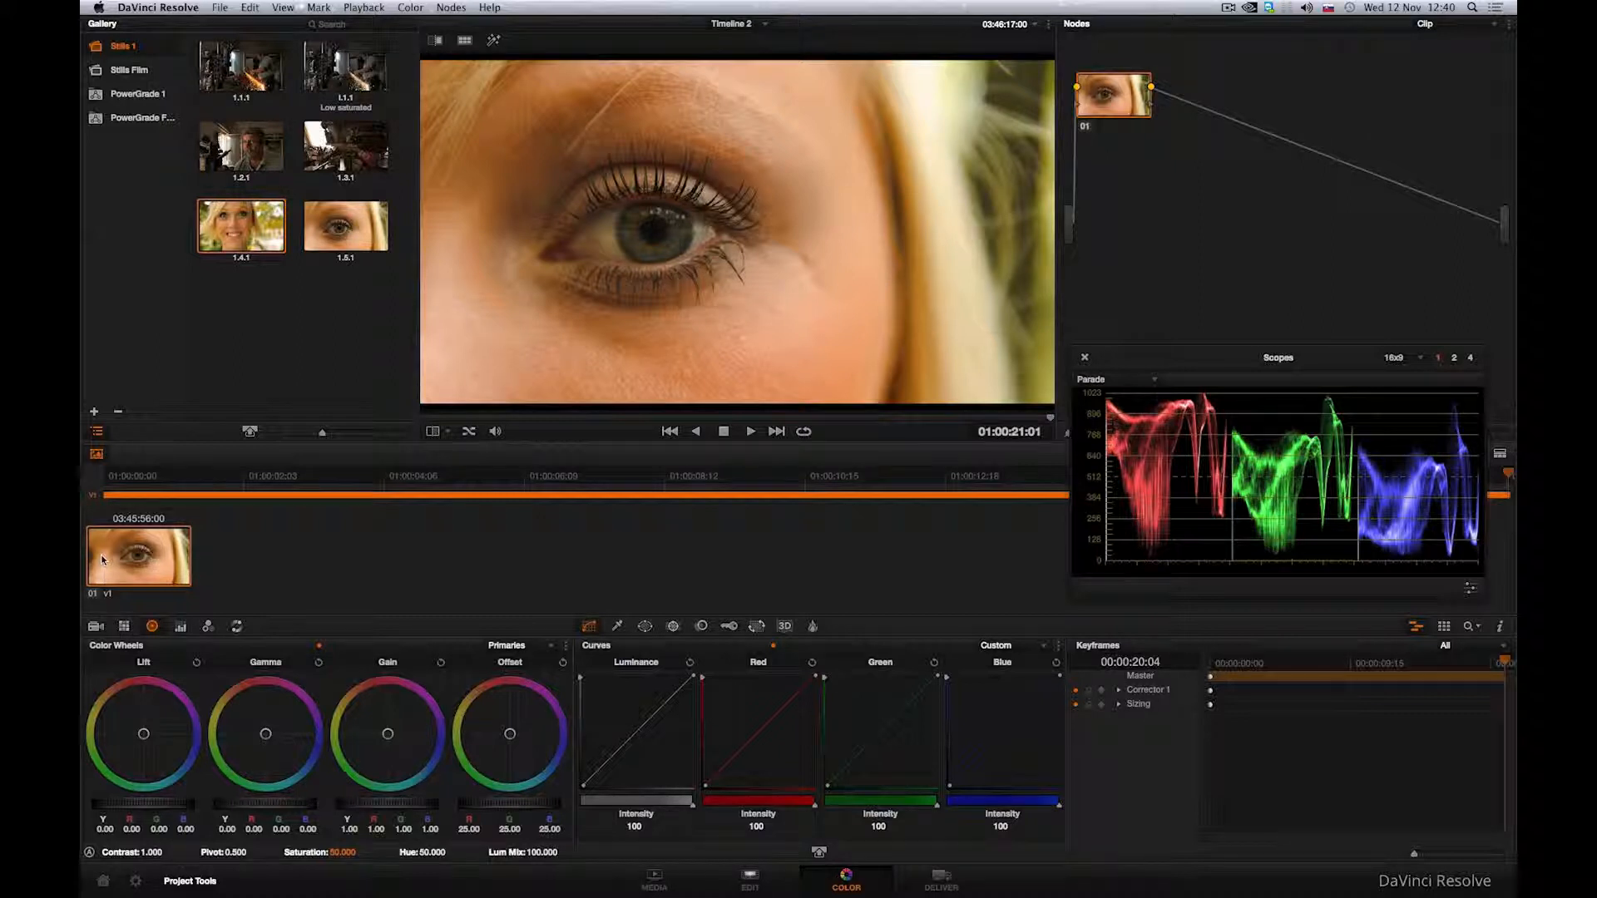
Step: Toggle "Use local version for new clips in timeline" in the project's Color settings
click(135, 883)
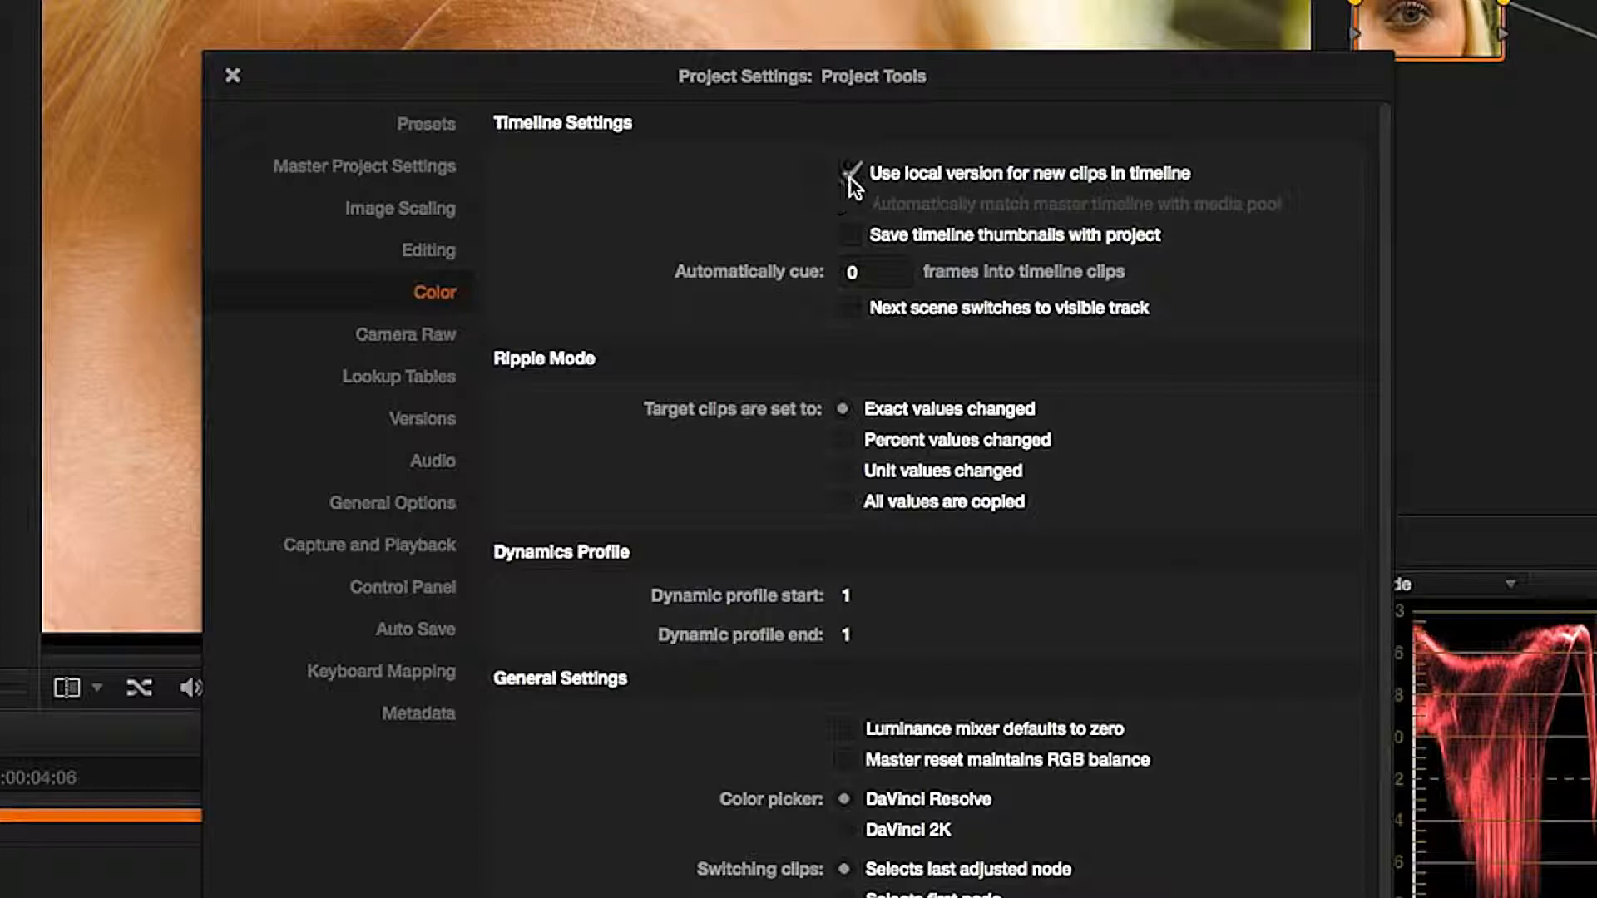
click(834, 174)
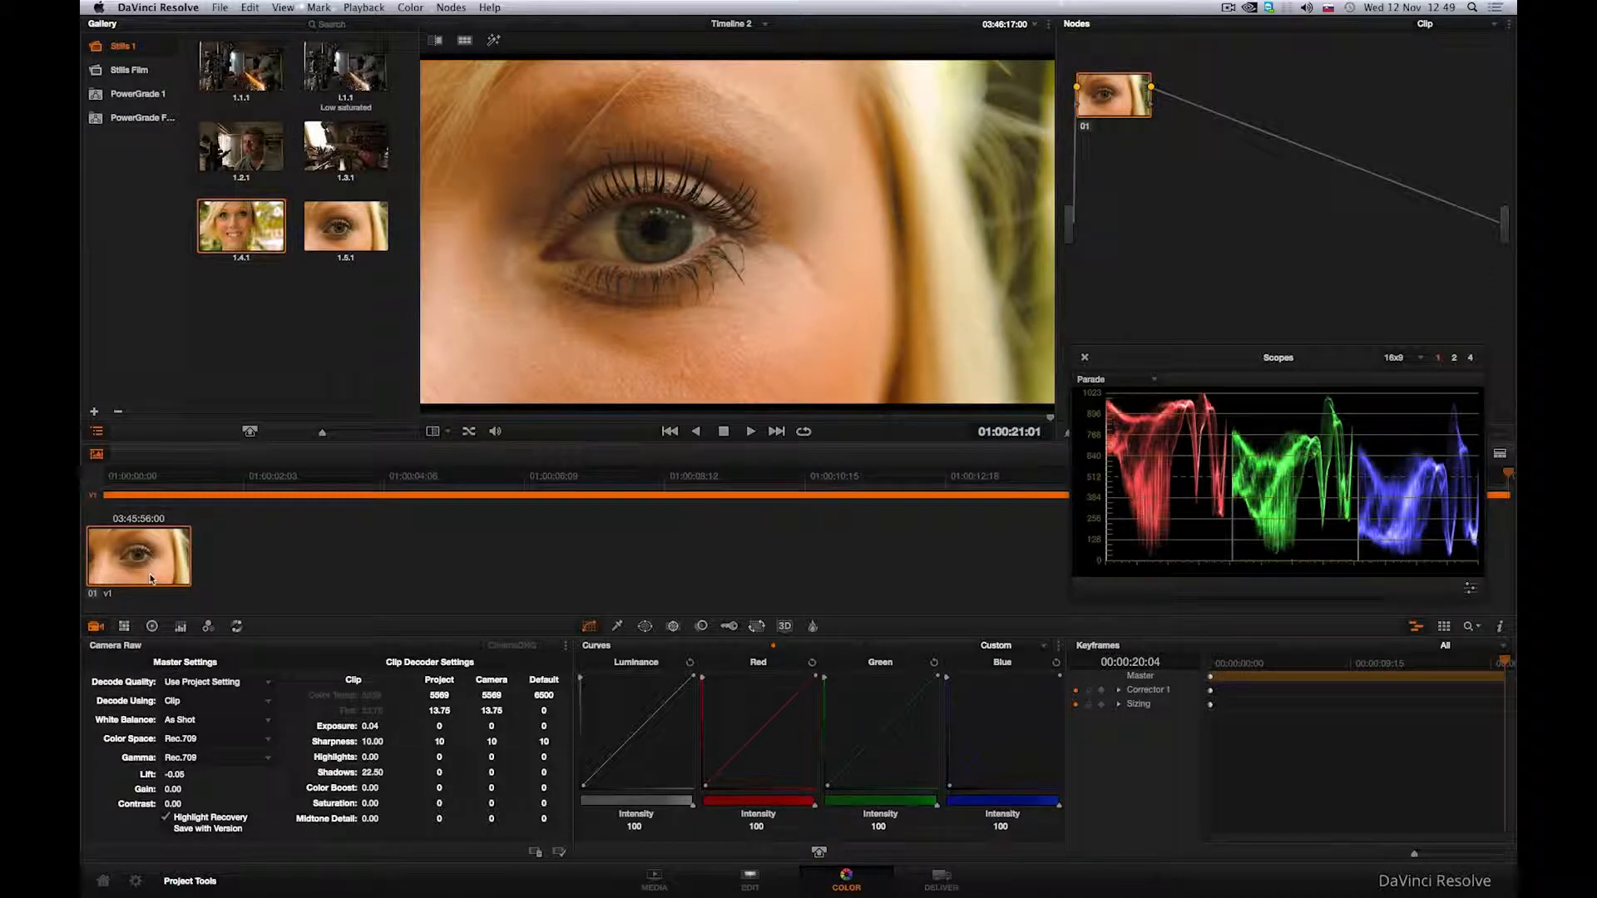
Step: Switch the Color page to Timeline 1 and select clip 04
click(725, 24)
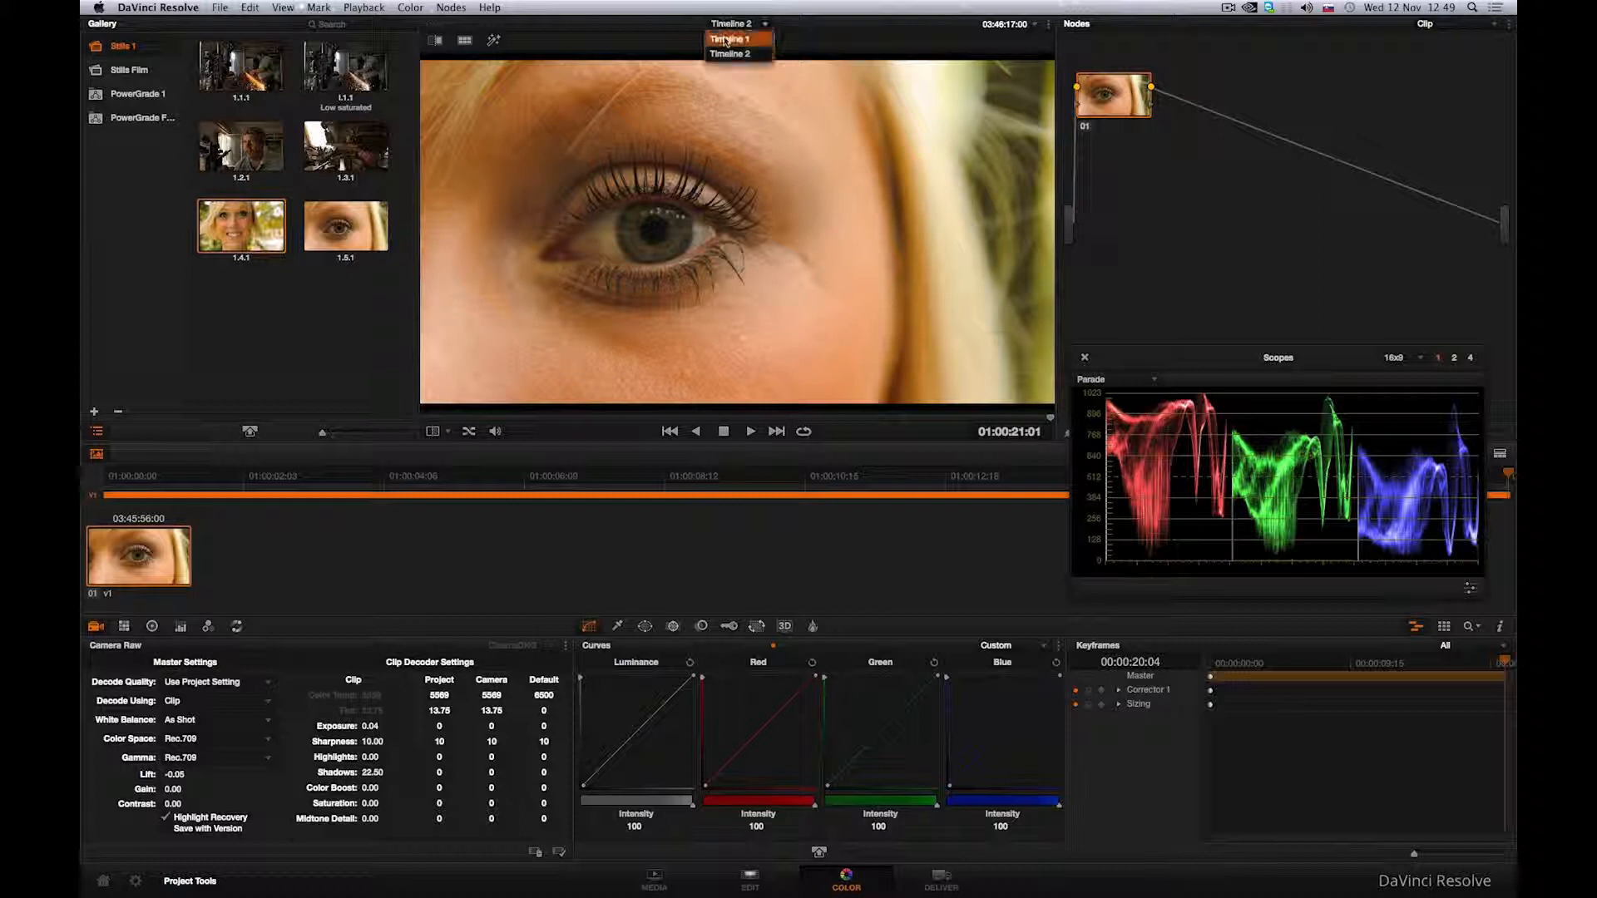
click(725, 39)
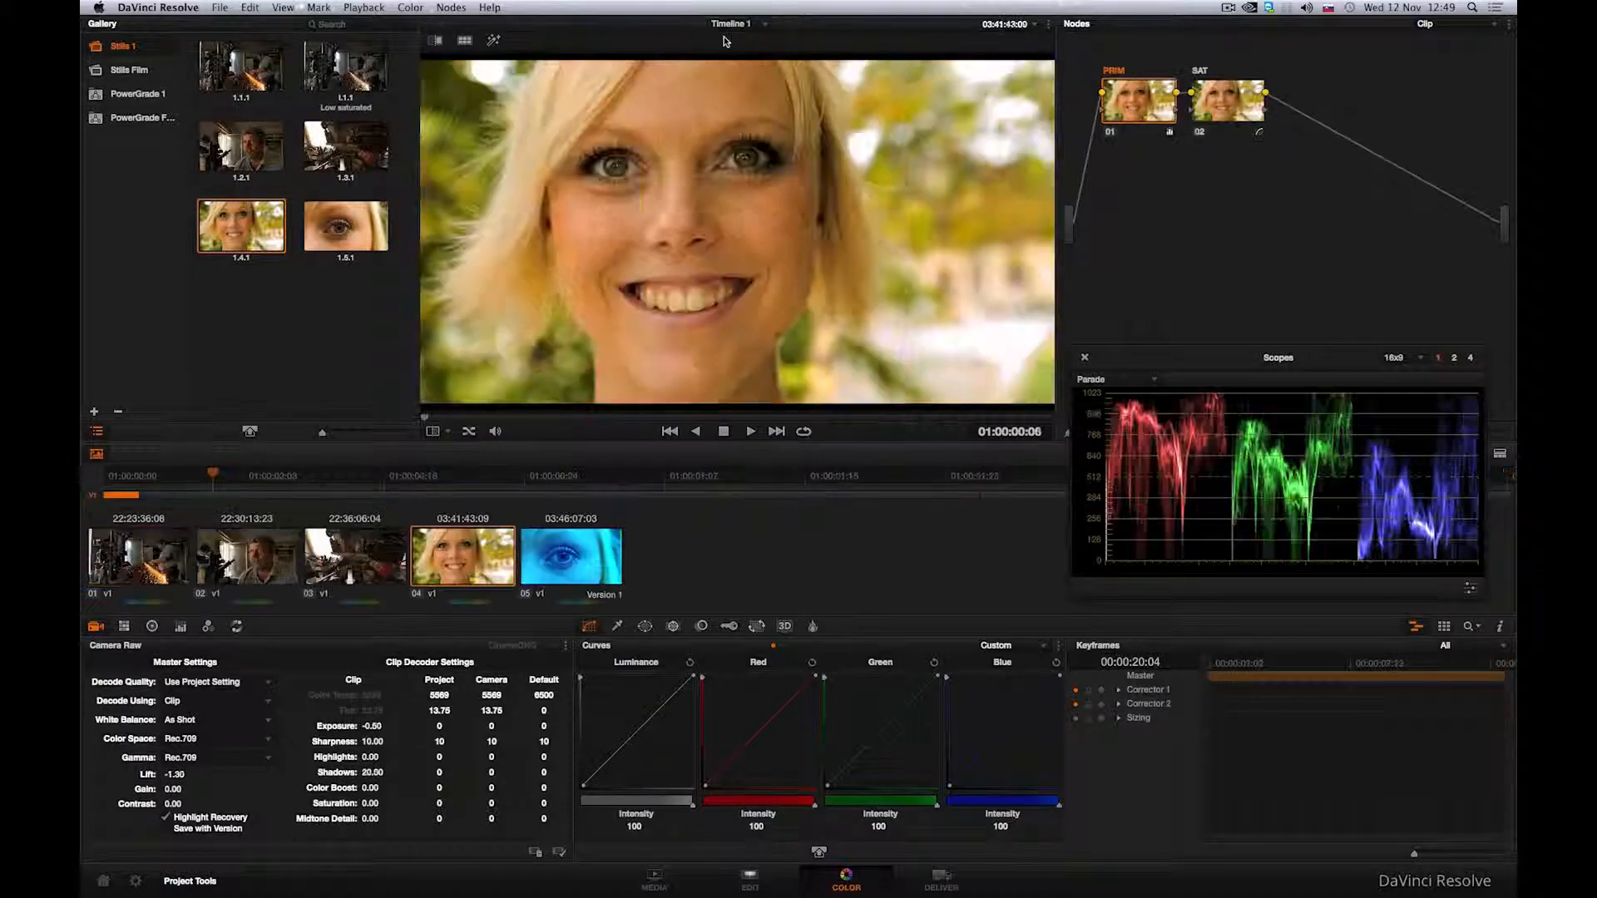
Step: Load the remote Version 1 grade for clip 04 of Timeline 1
right_click(471, 570)
mouse_move(549, 150)
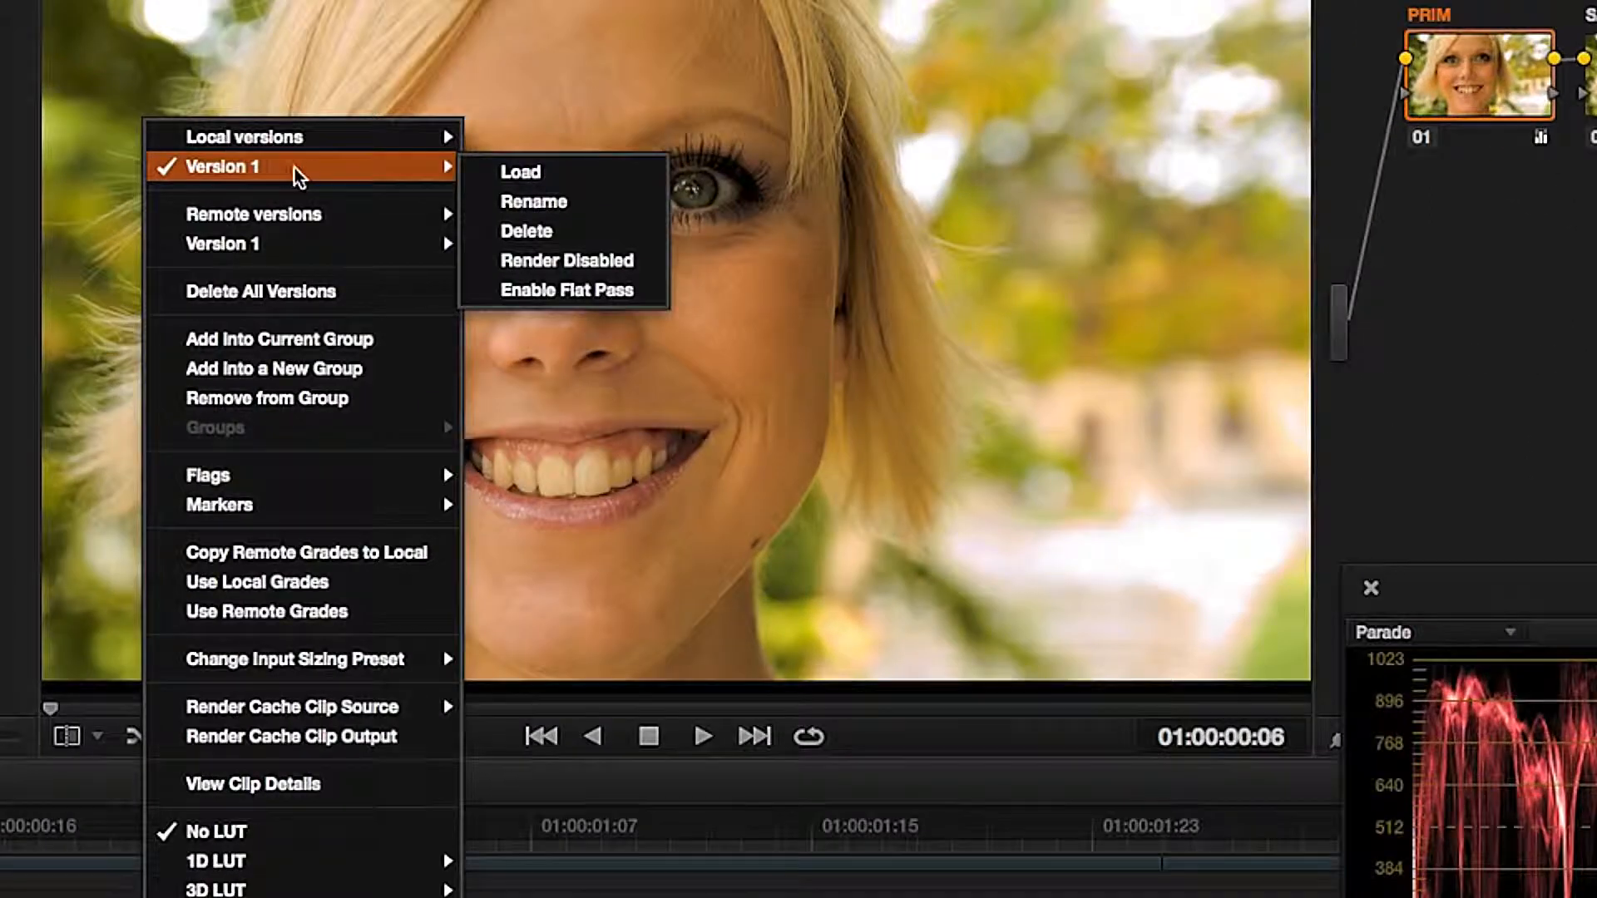
mouse_move(327, 245)
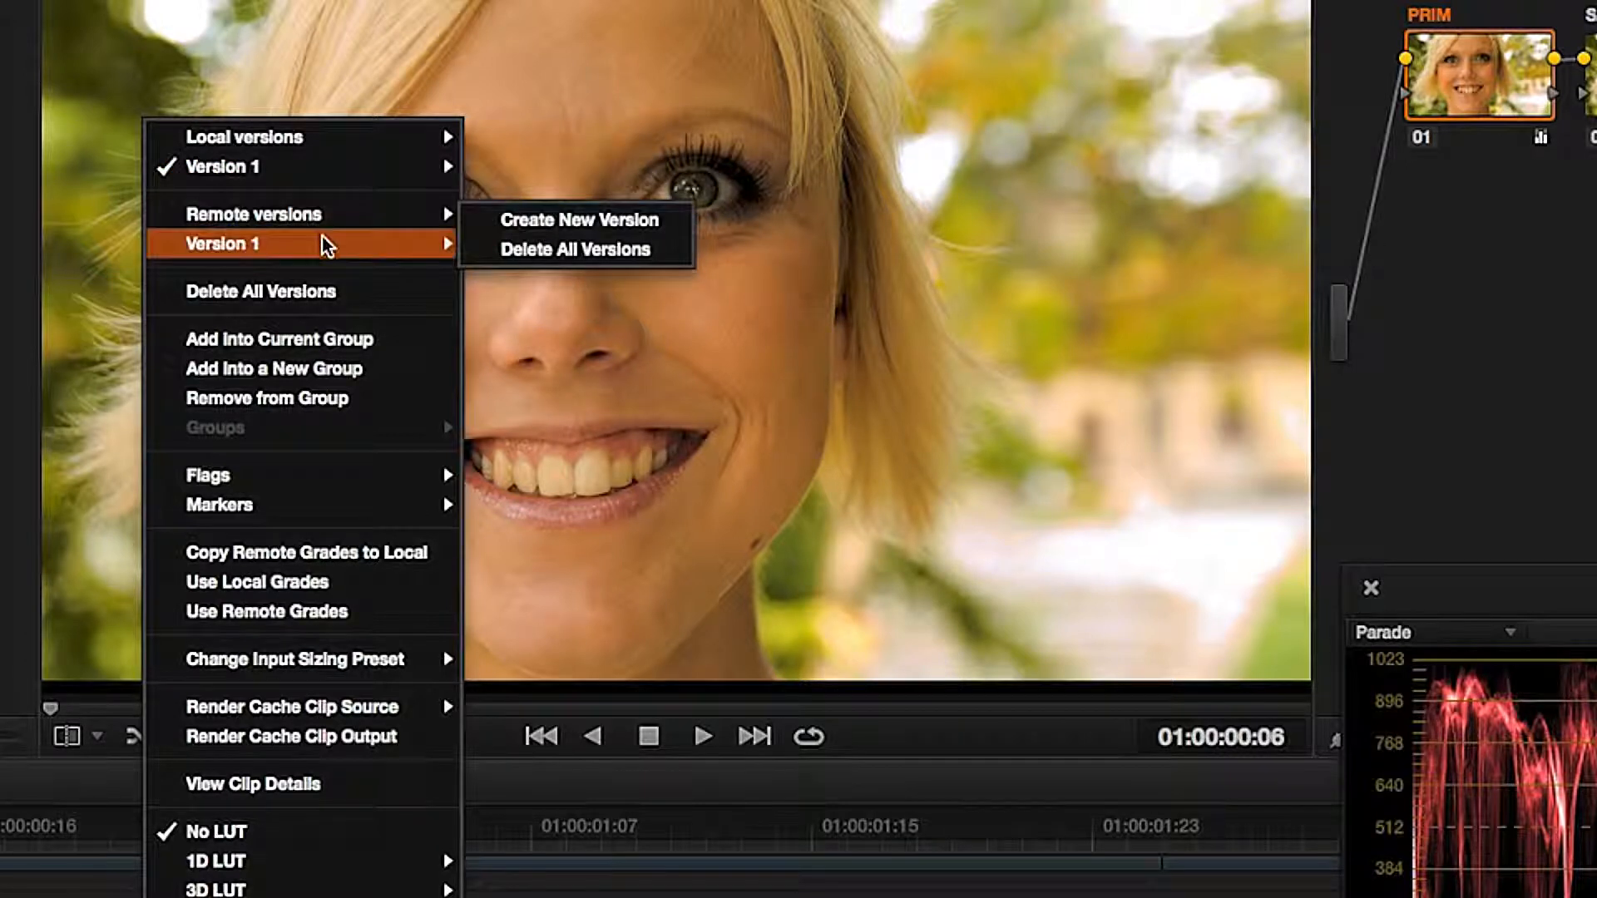
click(521, 250)
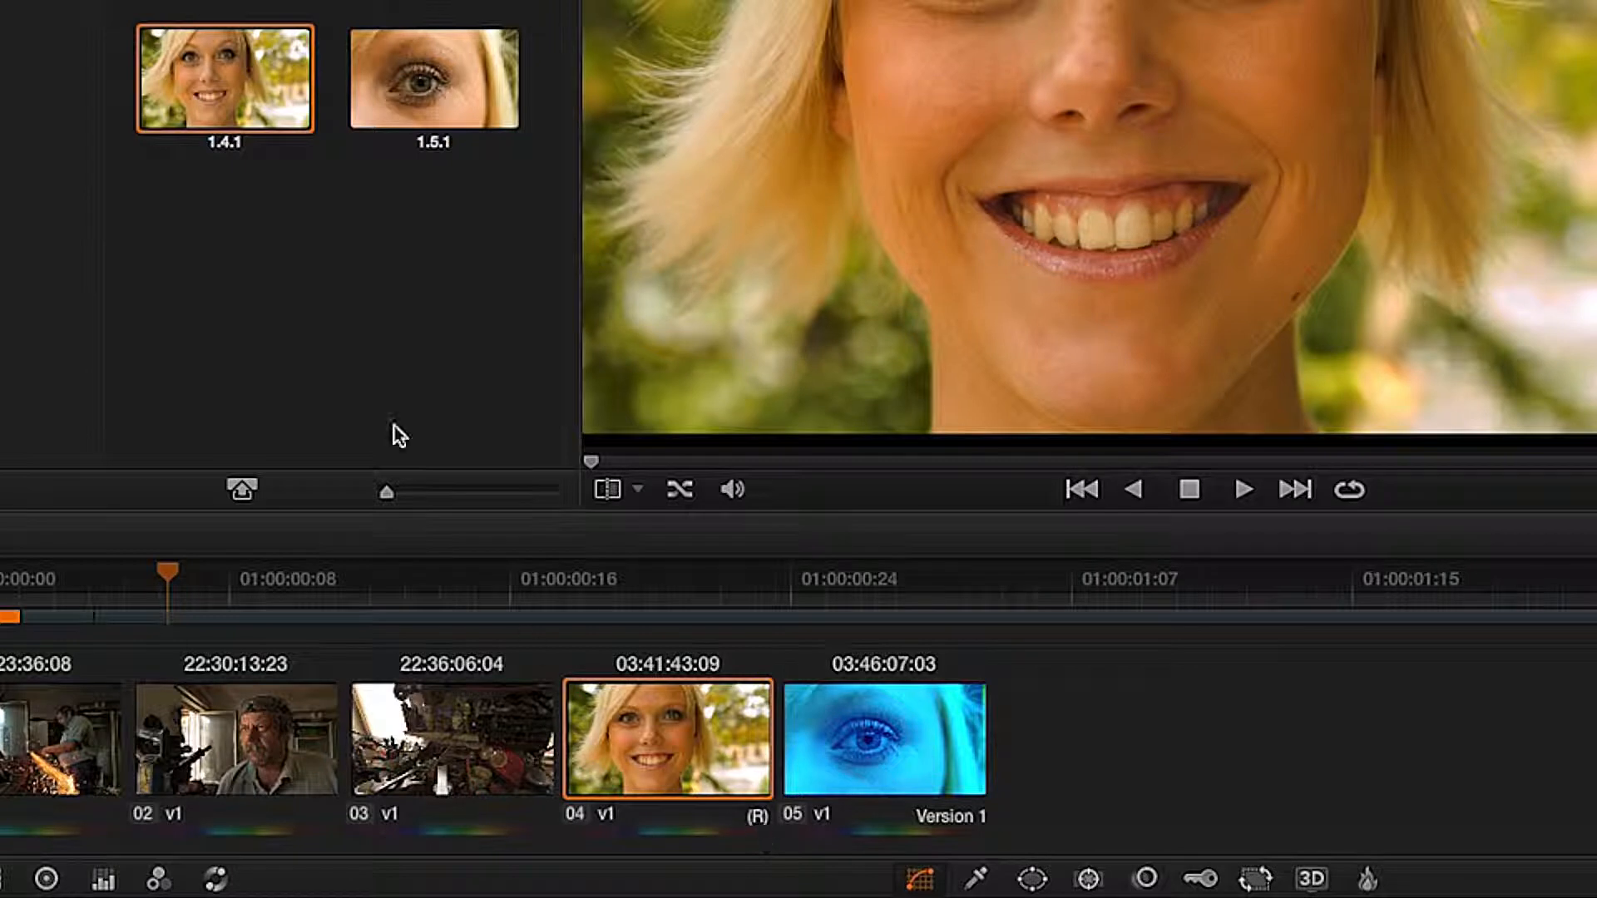
Step: Apply the correction from still 1.4.1 to clip 04 and push its gamma and gain color balance strongly toward blue
right_click(242, 110)
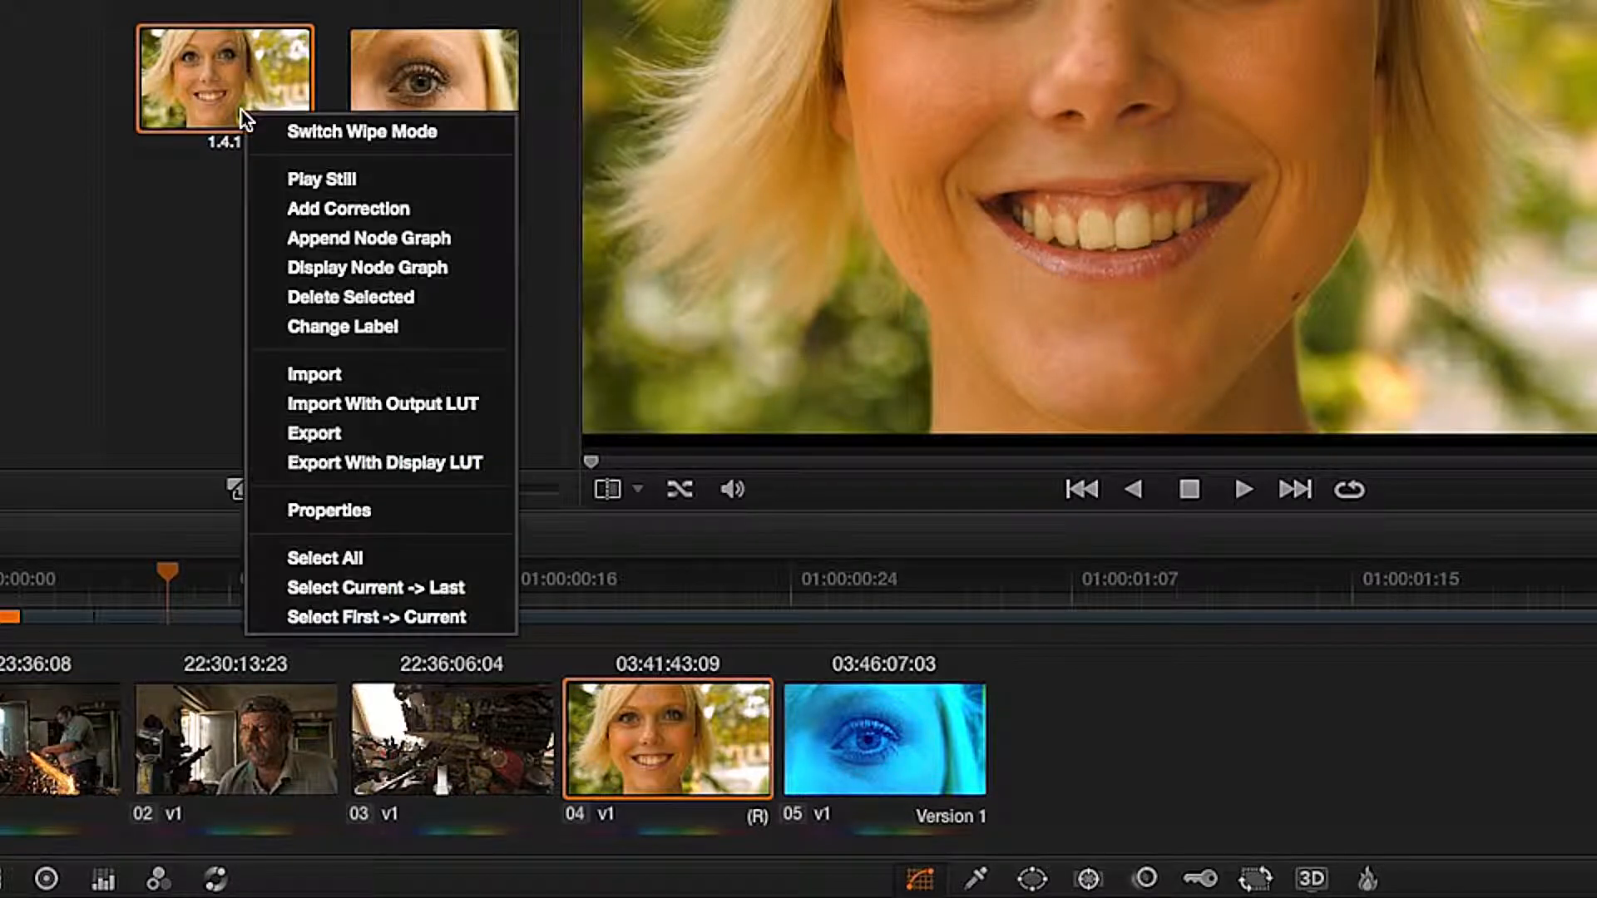
click(271, 202)
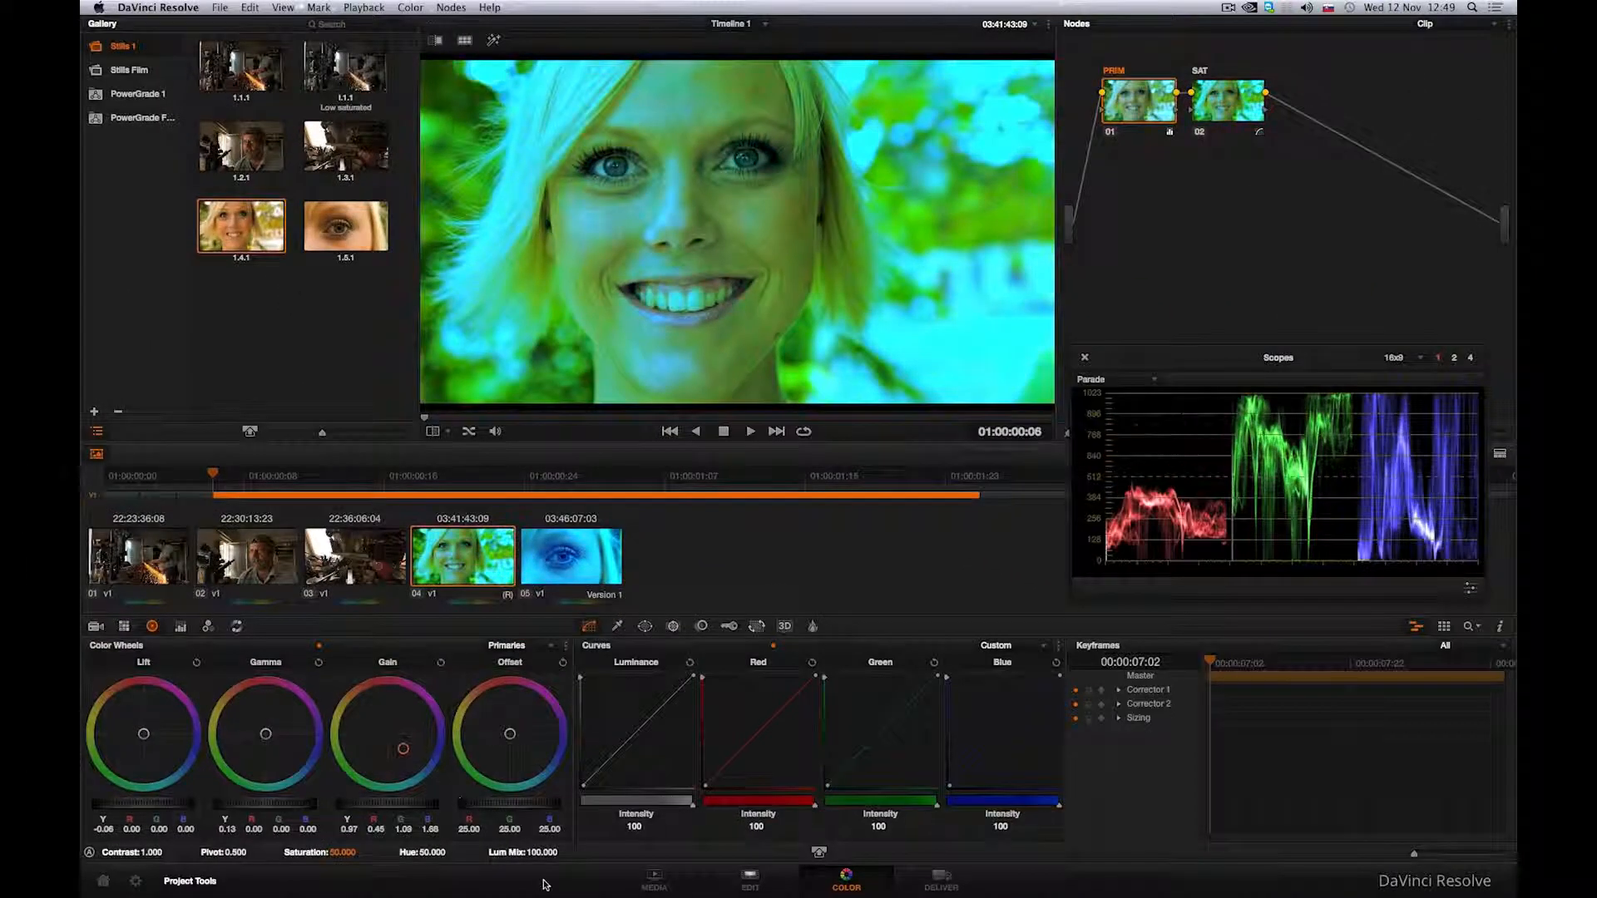
drag(266, 734, 296, 757)
drag(395, 805, 350, 806)
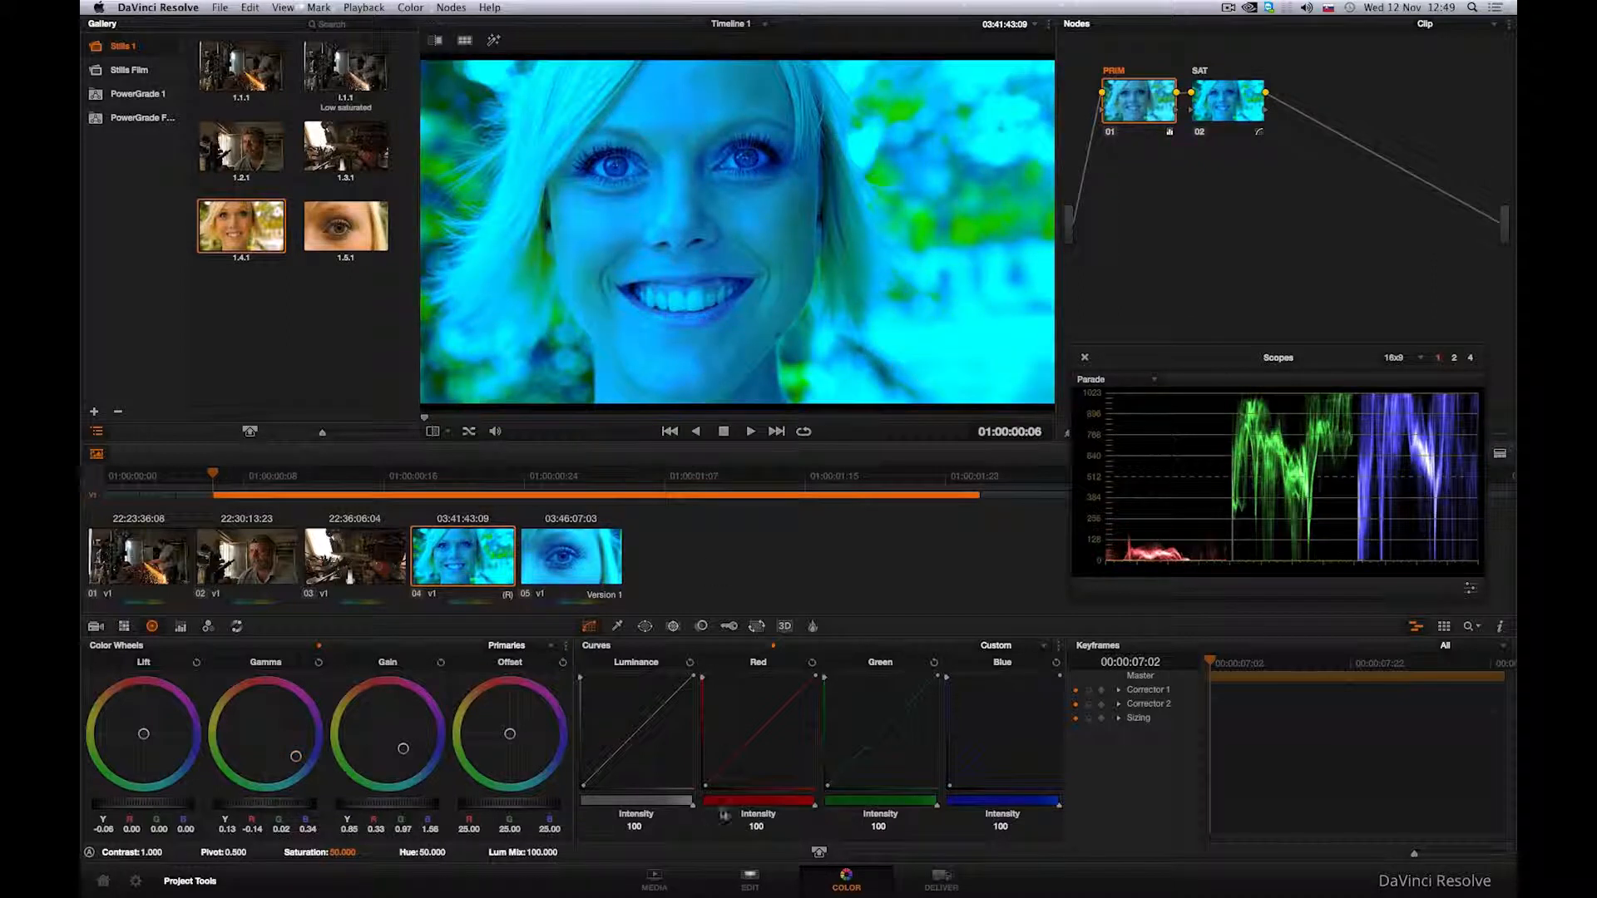
Step: Open Timeline 2 on the Edit page and add the blonde woman's portrait clip directly after the eye close-up
click(749, 880)
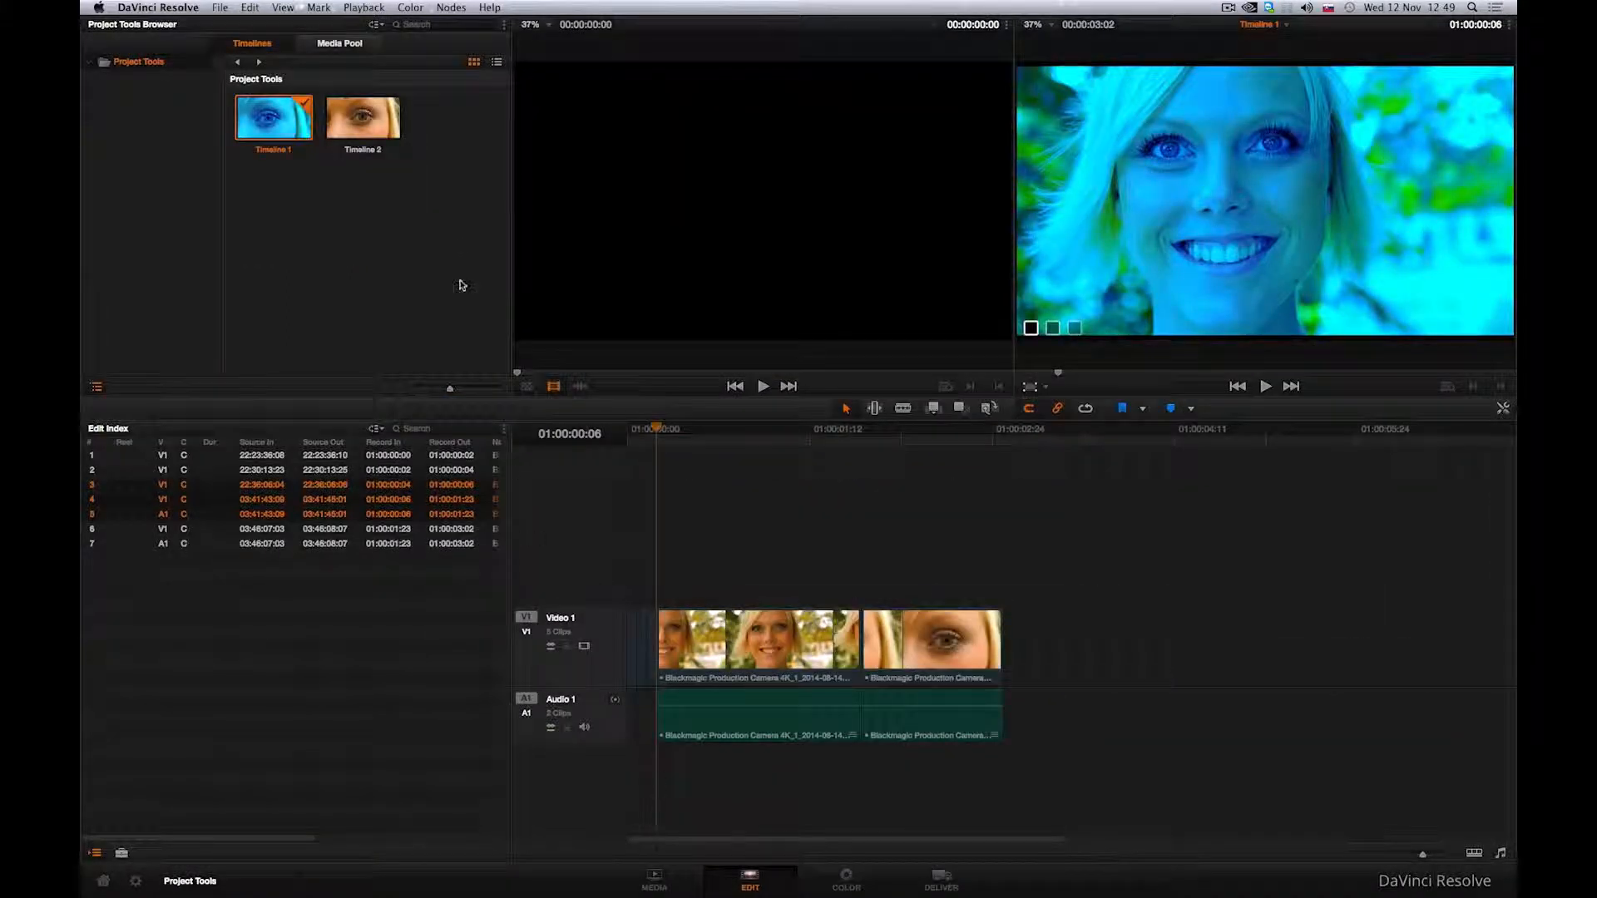
double_click(366, 129)
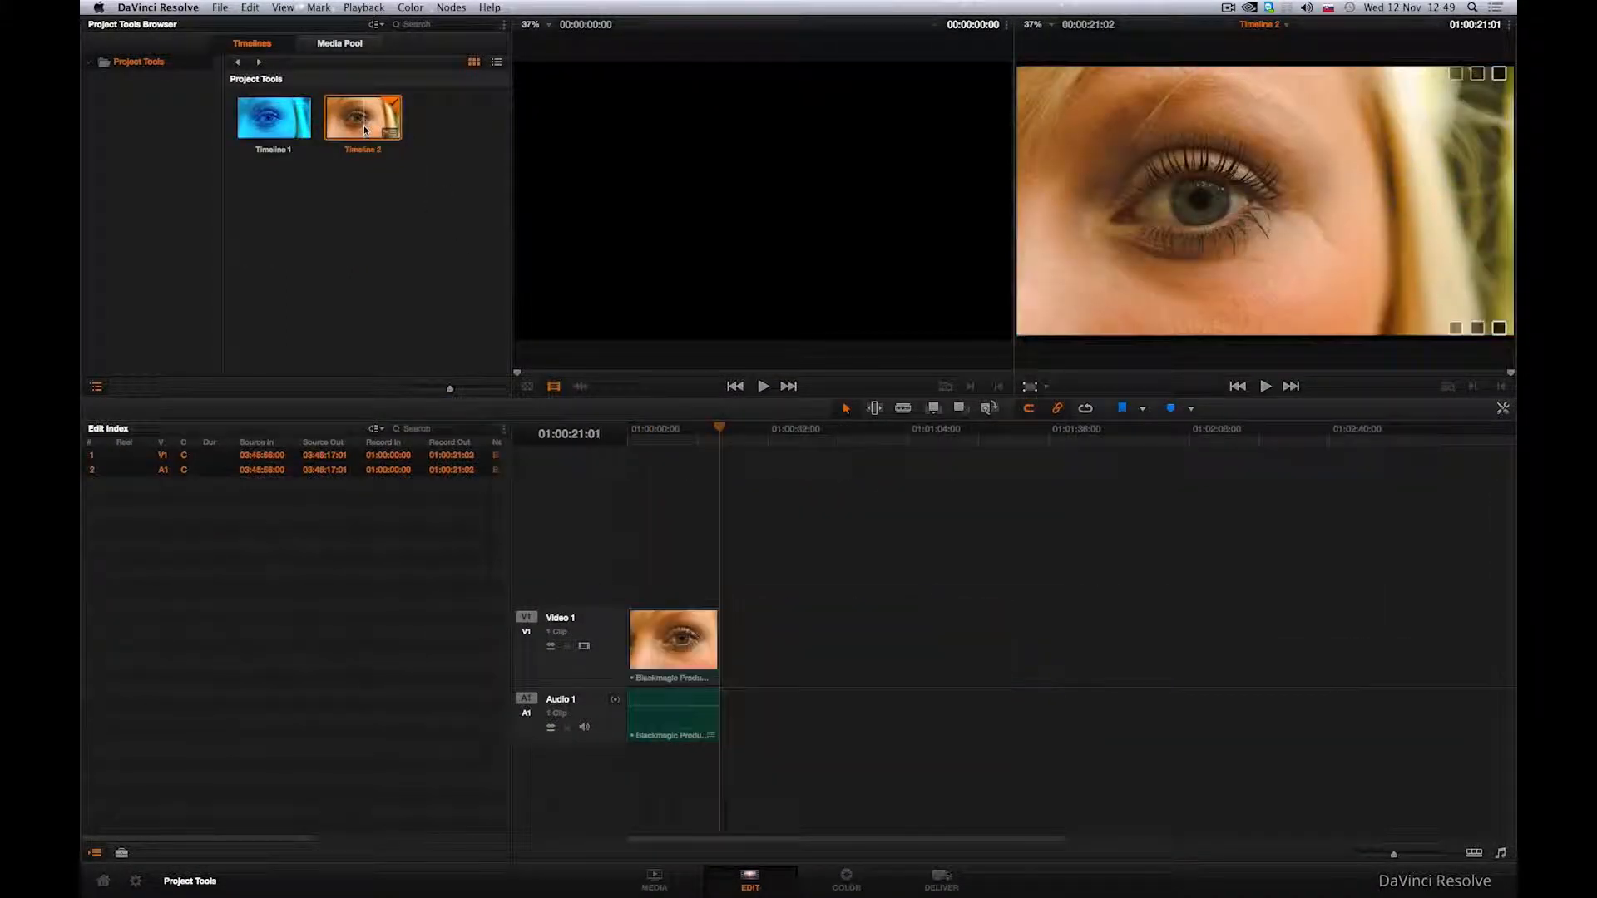
click(352, 50)
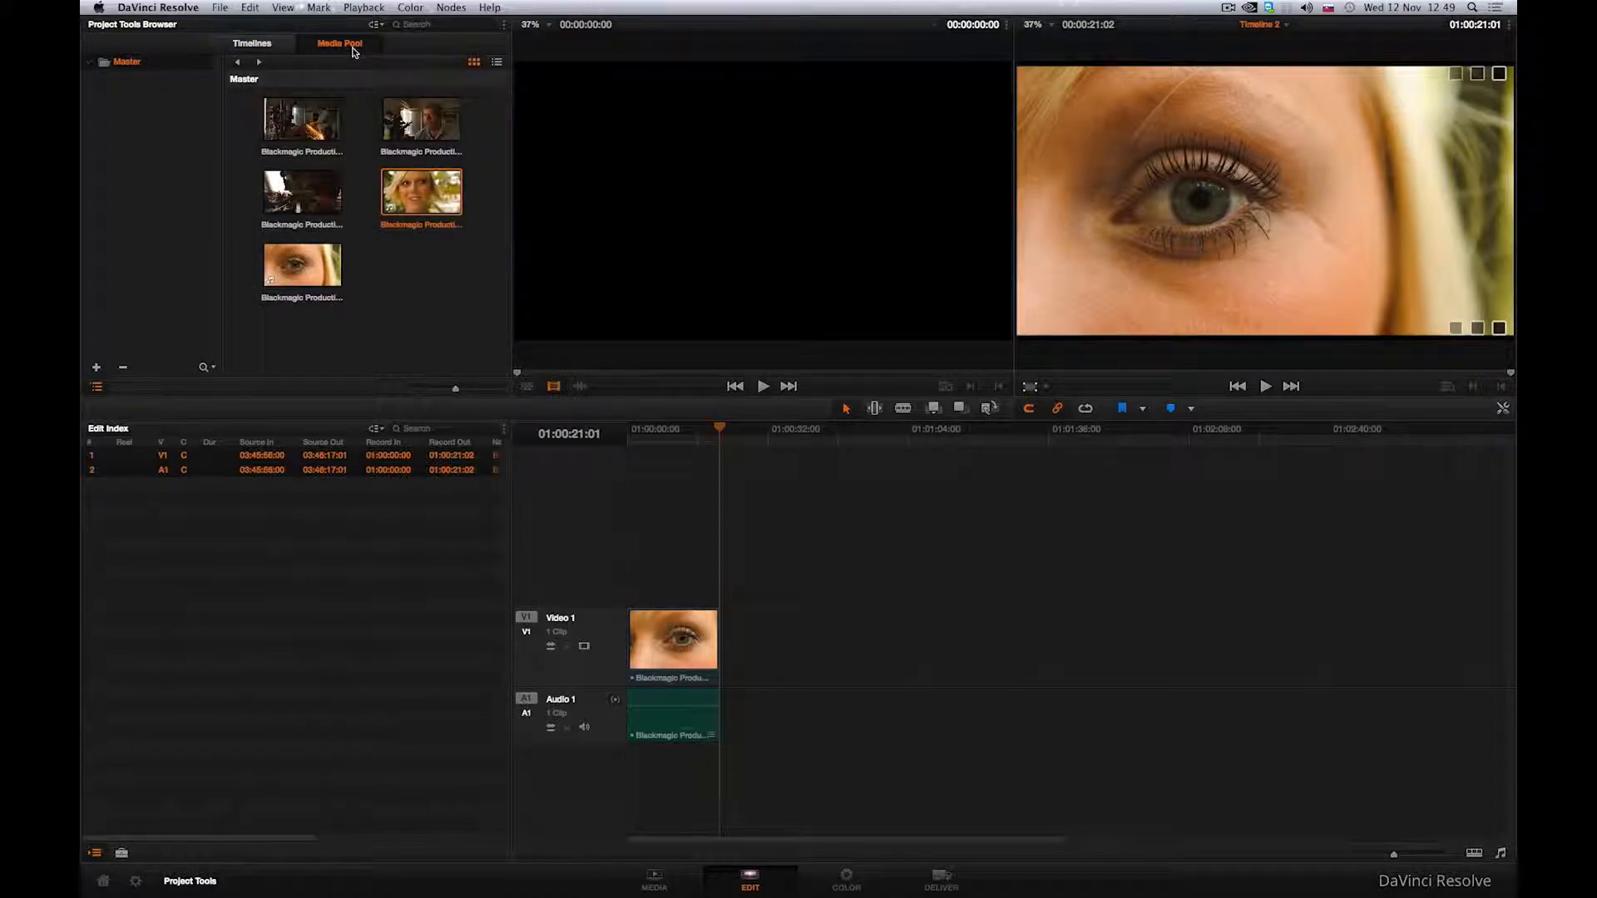
drag(422, 191, 722, 673)
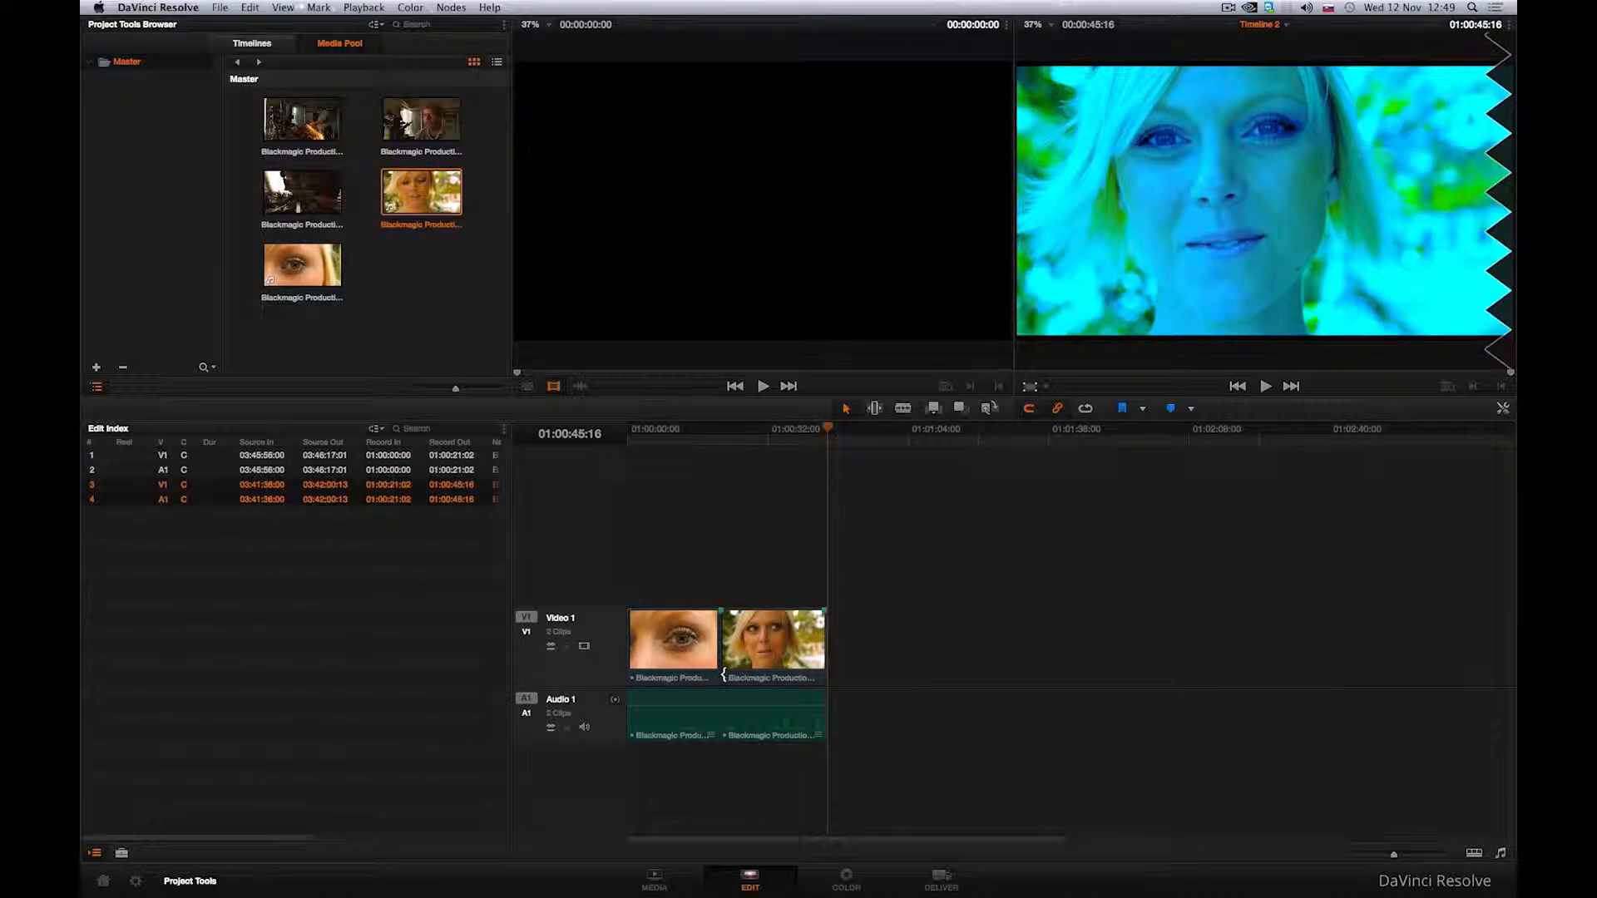
Step: Load the local Version 1 grade for Timeline 2's clip 02 on the Color page
click(858, 874)
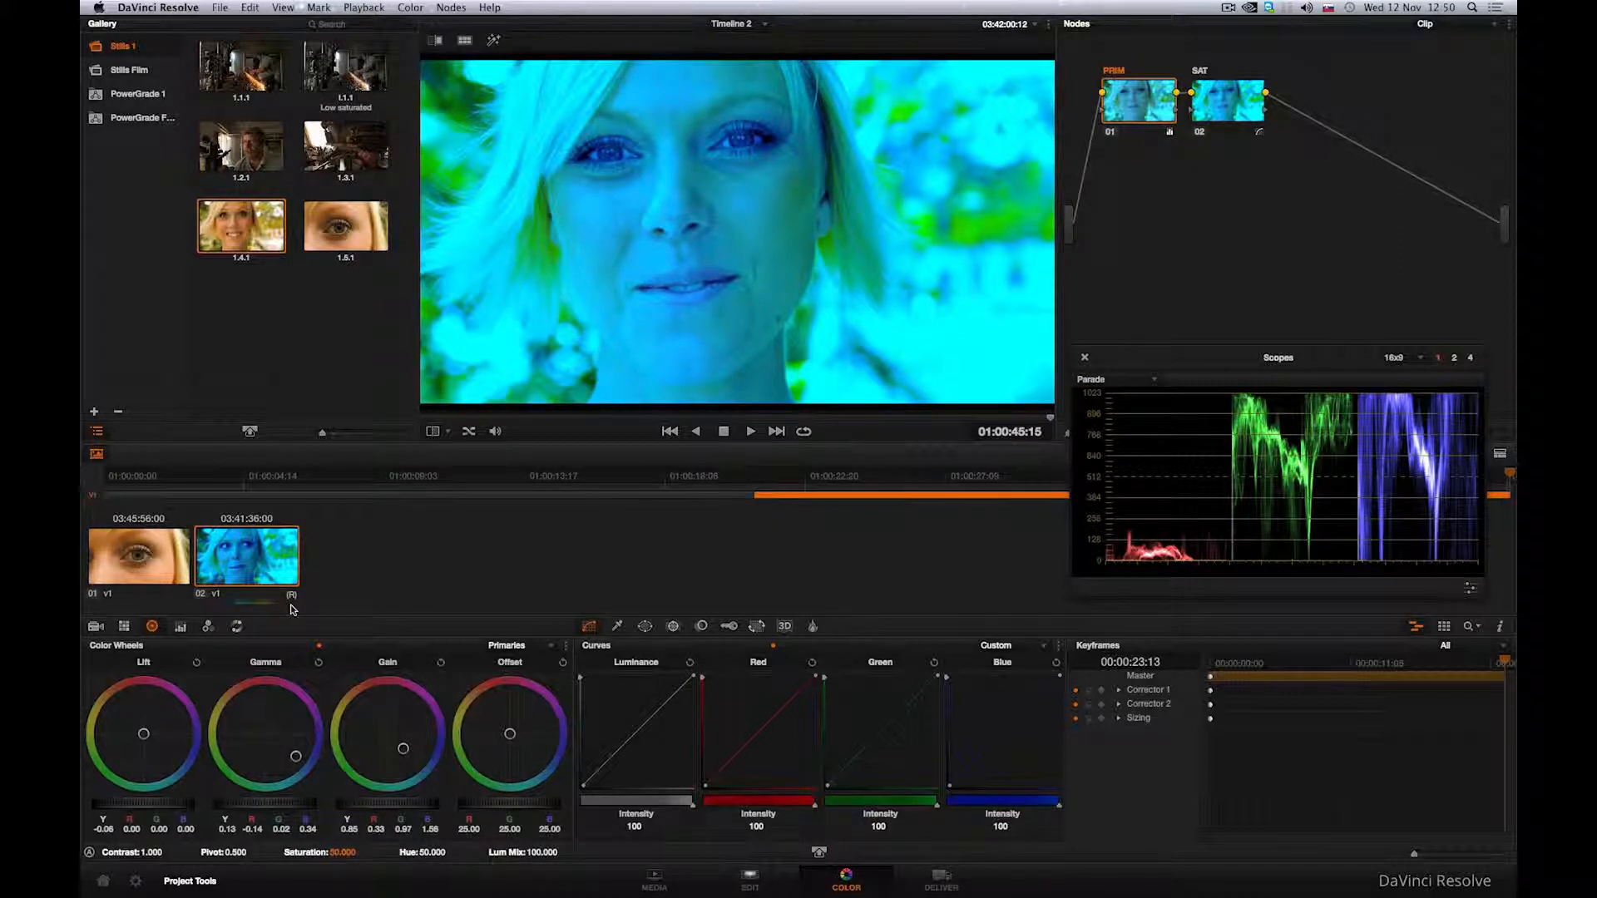
right_click(266, 562)
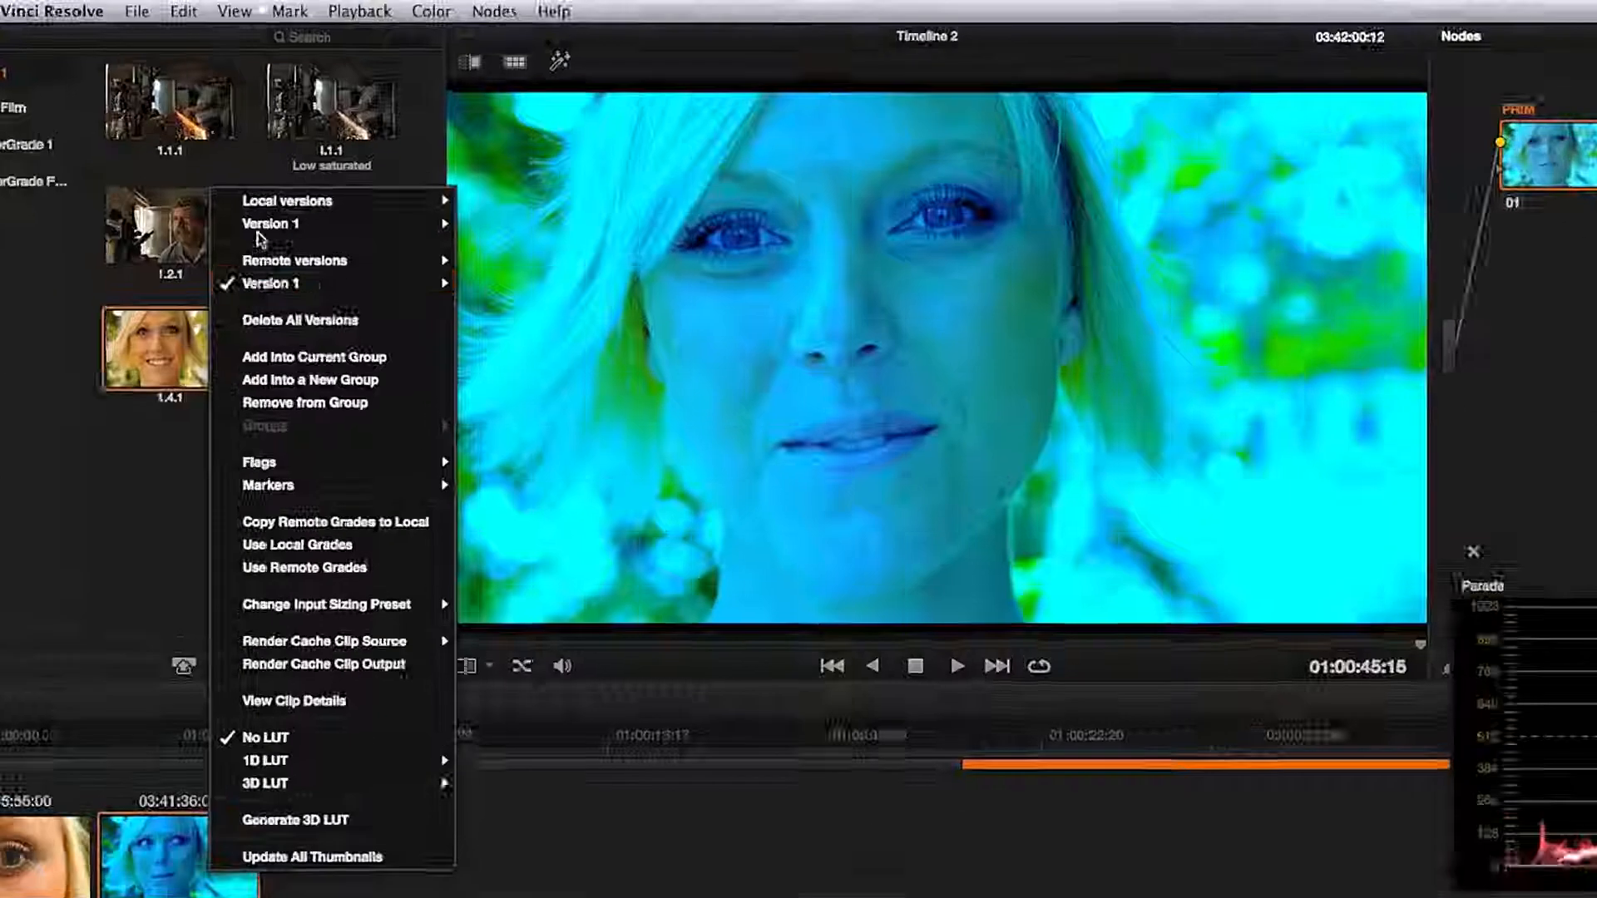
mouse_move(301, 222)
click(512, 232)
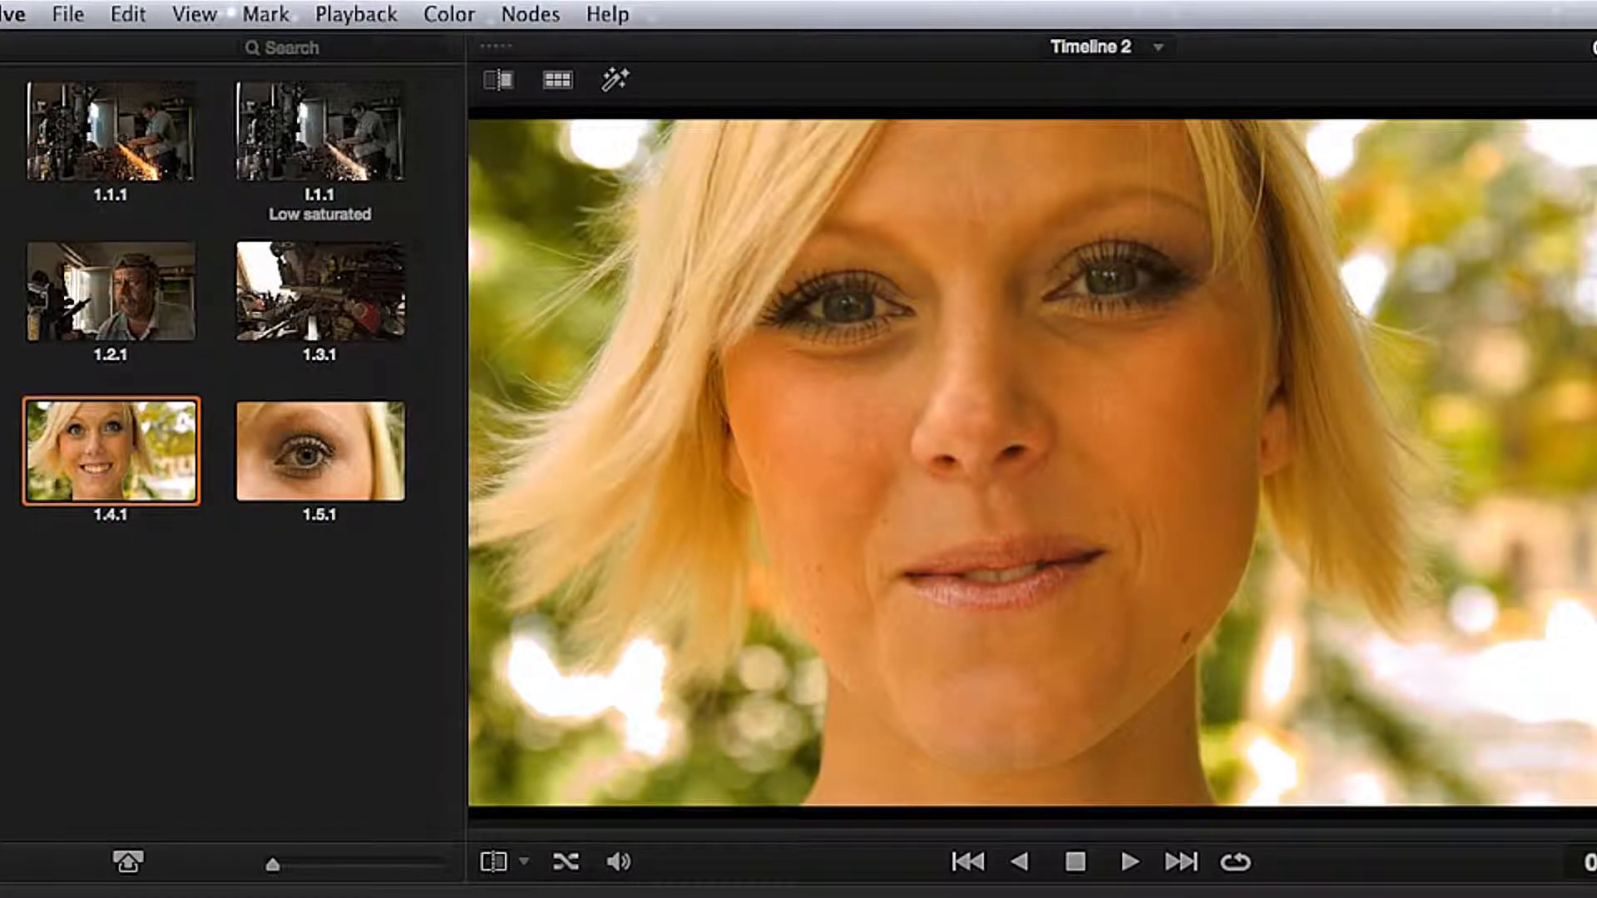
Step: Open the options of the remote Version 1 grade for Timeline 2's clip 02
right_click(152, 449)
mouse_move(314, 371)
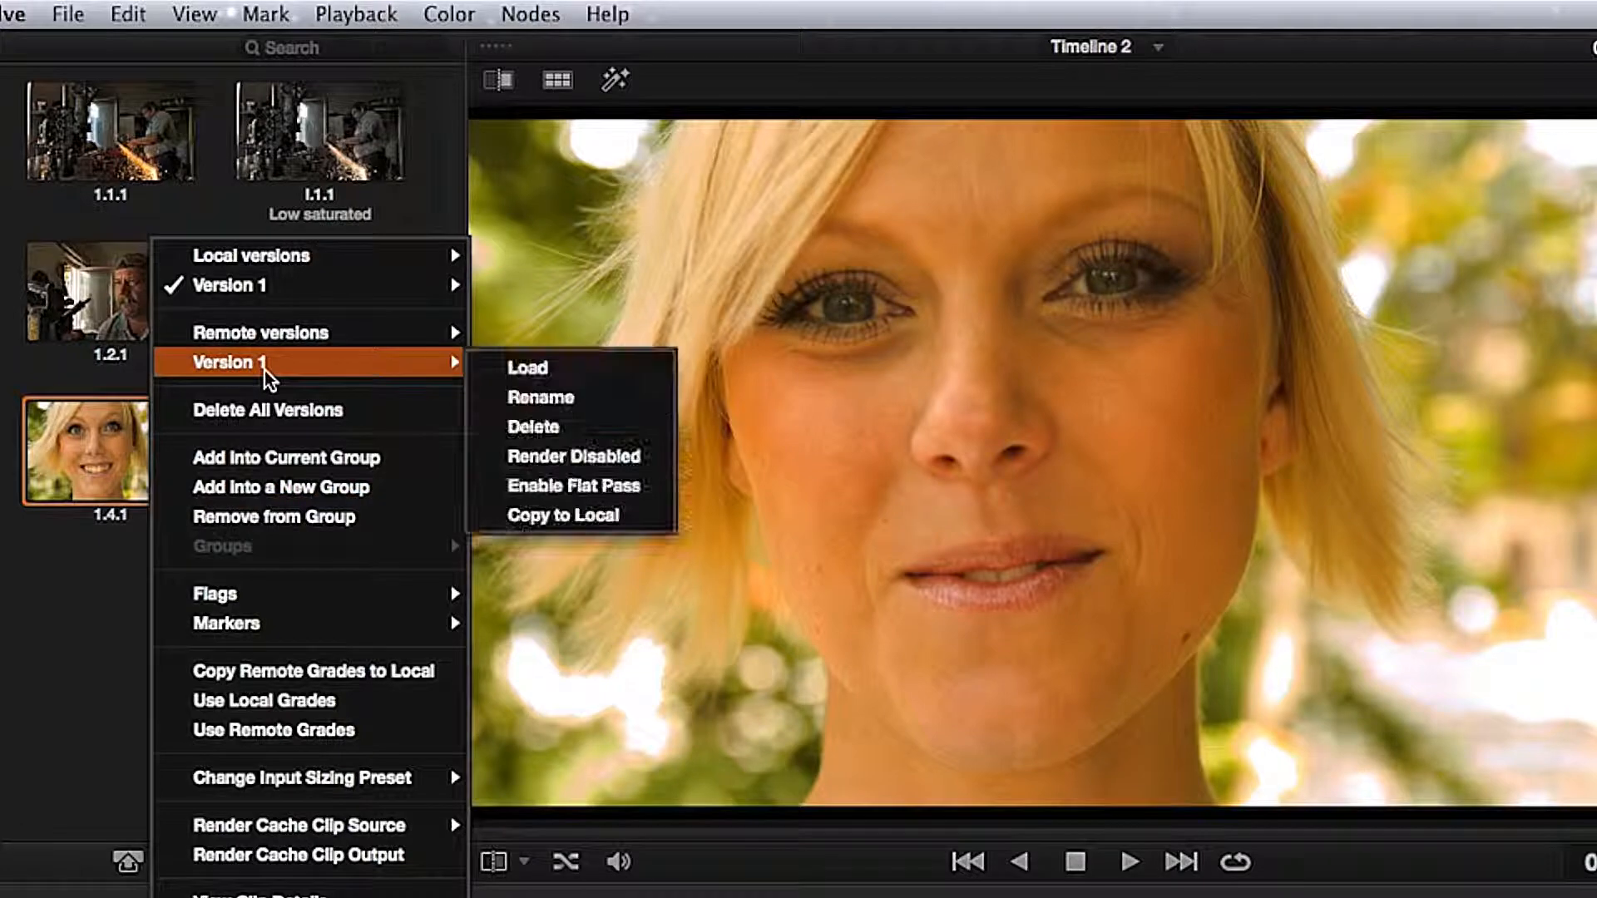